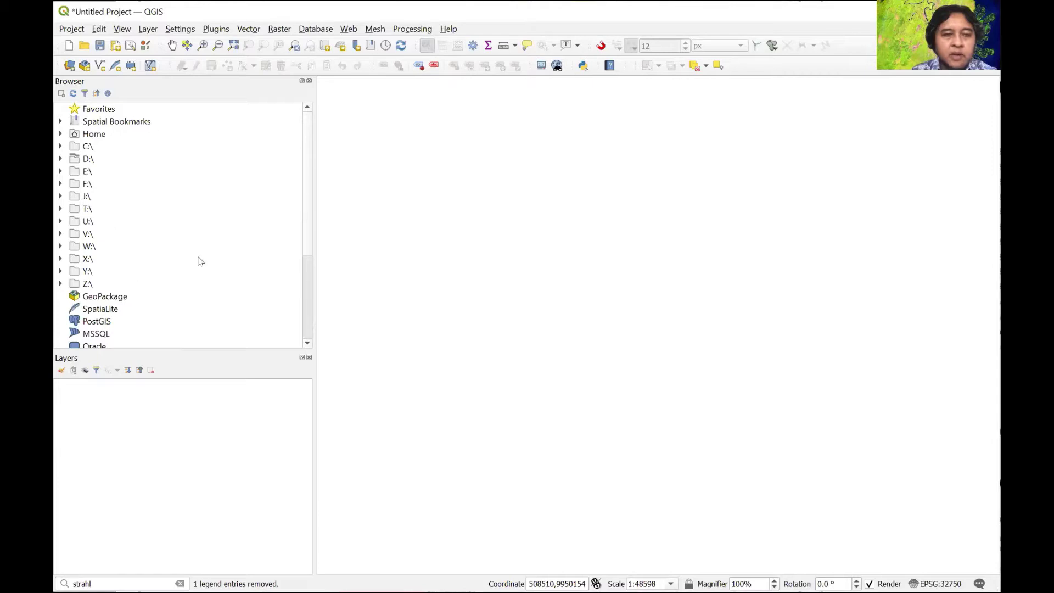
# - Narrow the Browser and Layers panels and check which panels are available to show
pyautogui.moveTo(315, 169); pyautogui.dragTo(261, 172)
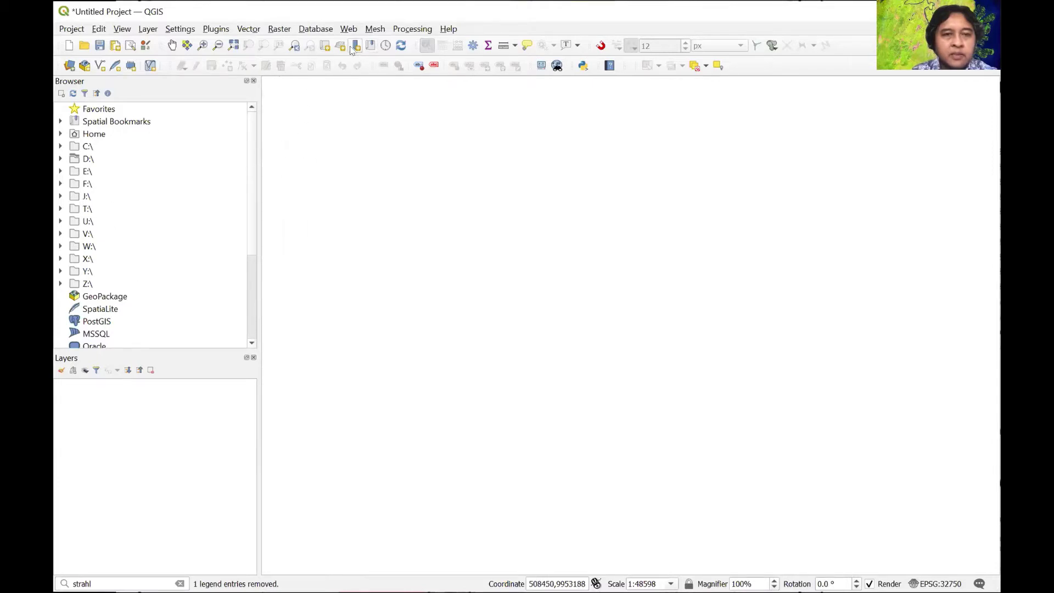
pyautogui.click(118, 30)
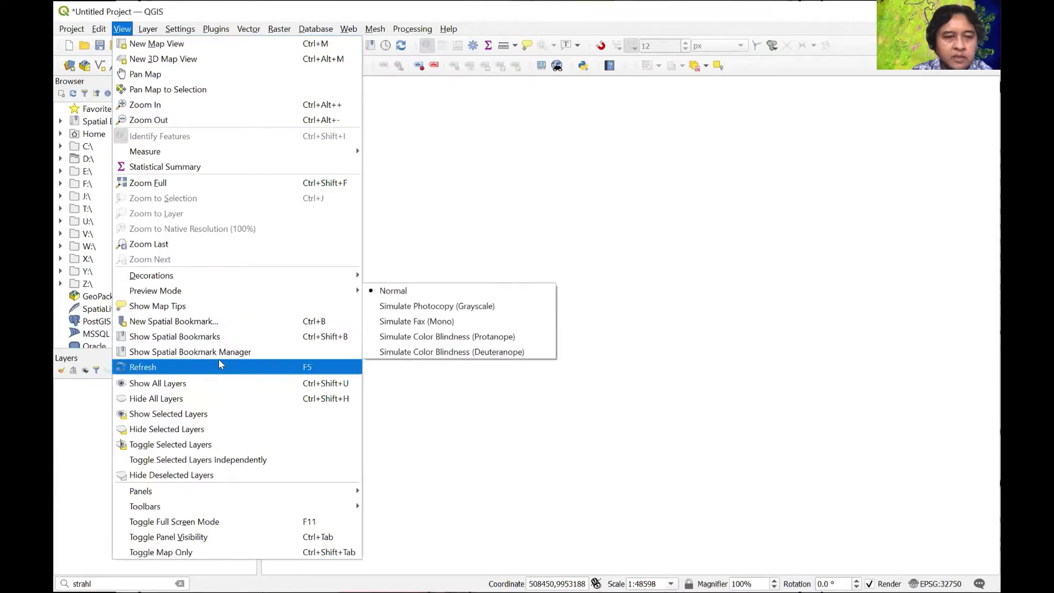
pyautogui.moveTo(288, 511)
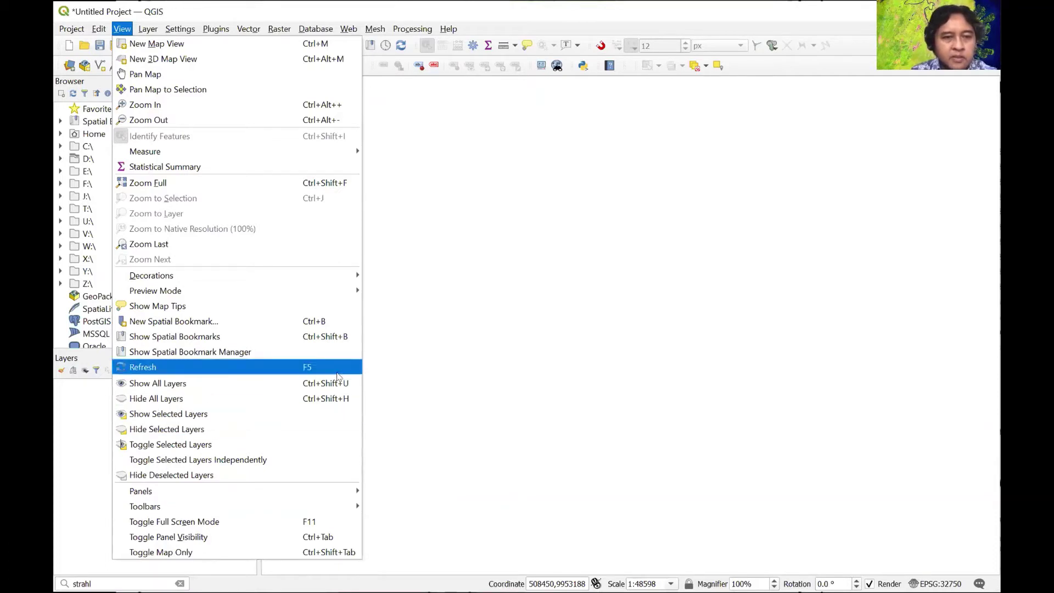
pyautogui.moveTo(352, 493)
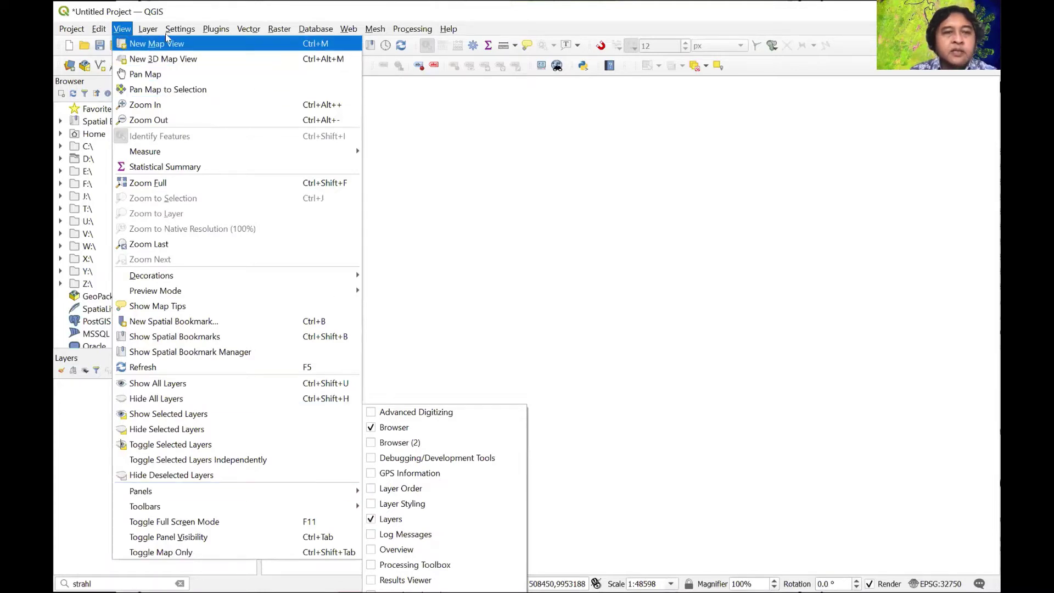
pyautogui.click(120, 31)
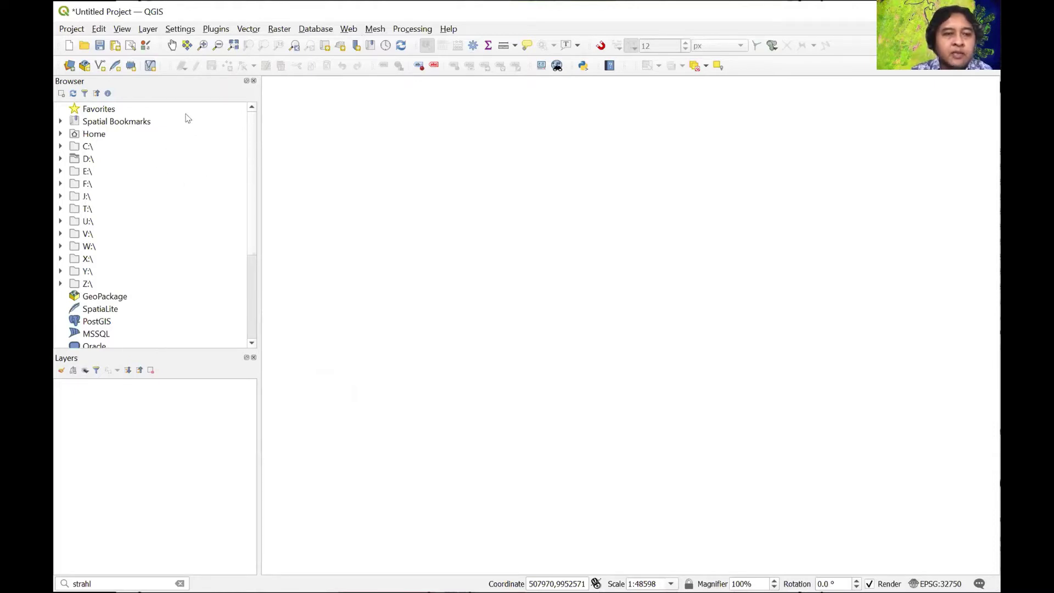
pyautogui.click(122, 30)
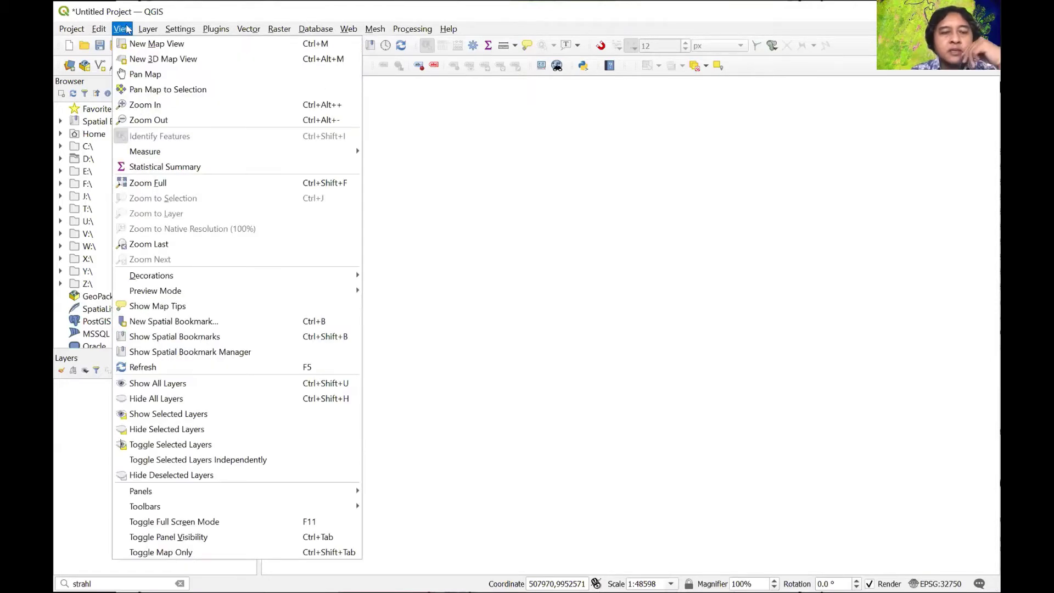
pyautogui.moveTo(309, 494)
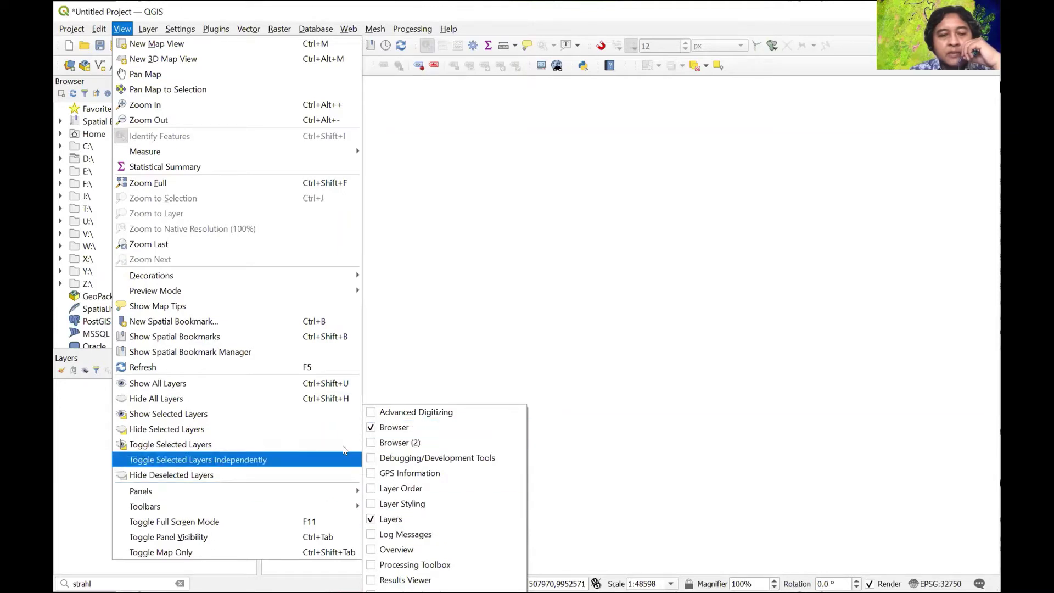
pyautogui.click(84, 425)
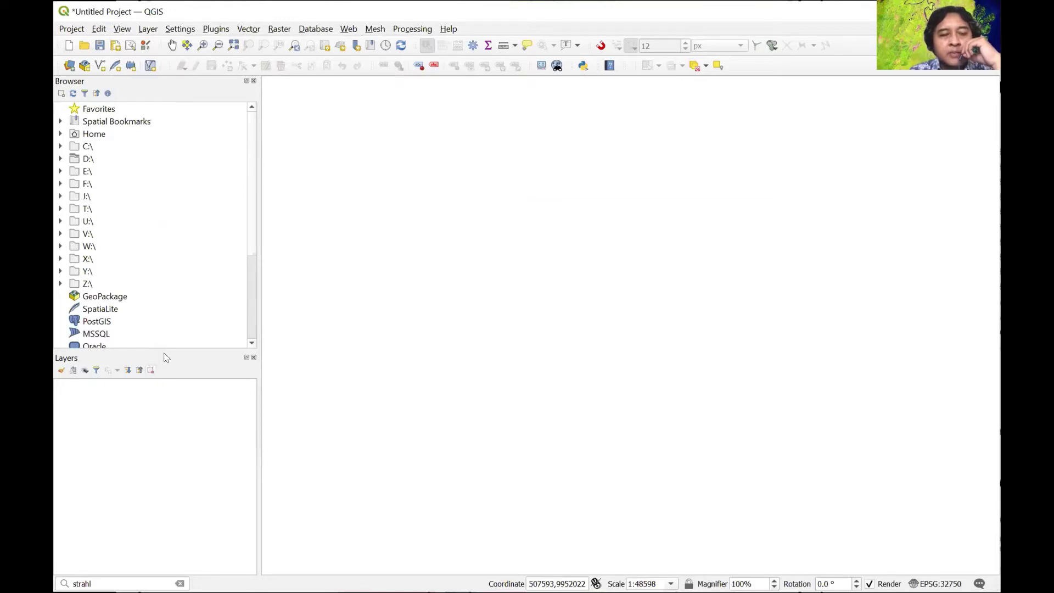
# - Shorten the Browser panel and expand its D:\workspace\PraktikumQGIS folder
pyautogui.moveTo(164, 350); pyautogui.dragTo(165, 296)
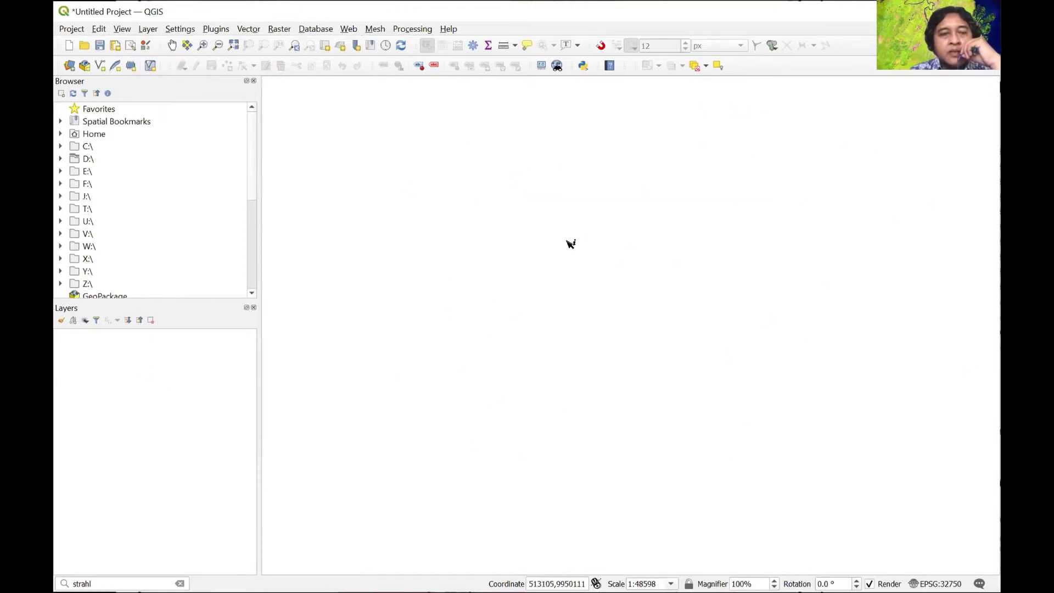
pyautogui.click(61, 160)
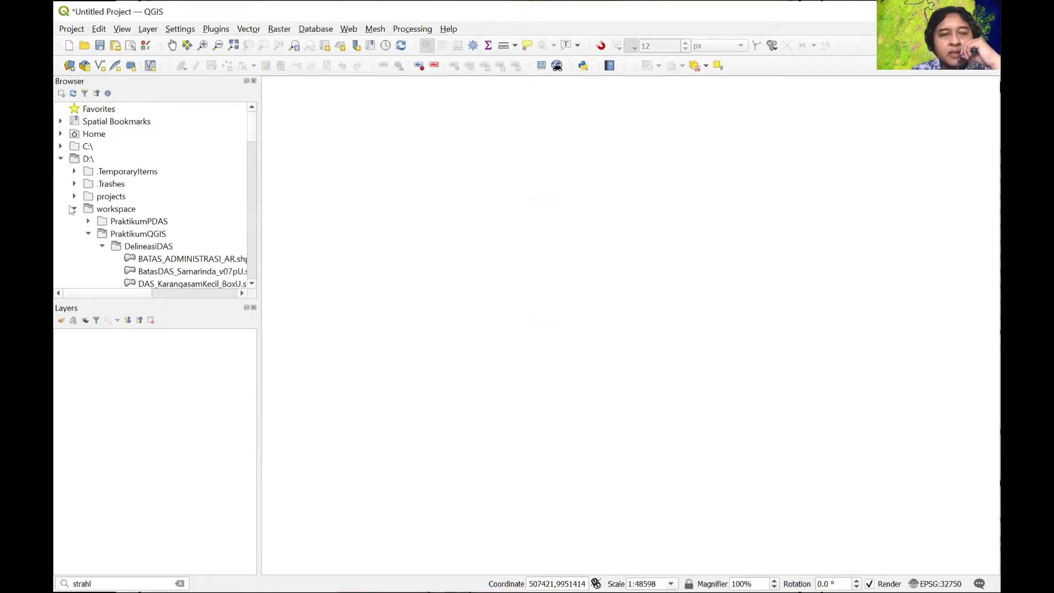
pyautogui.click(74, 208)
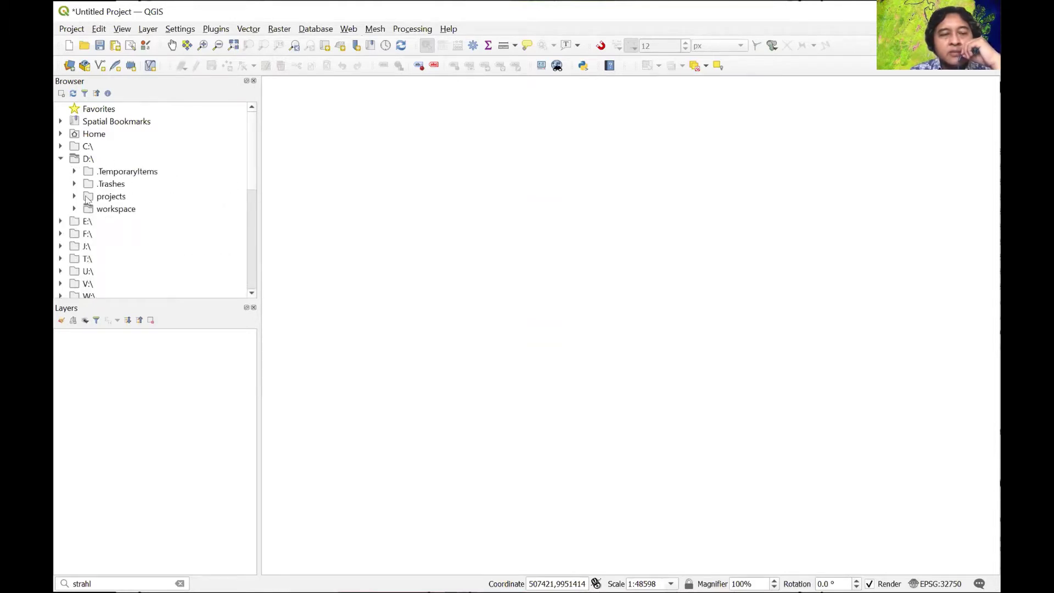
pyautogui.click(73, 209)
pyautogui.click(88, 234)
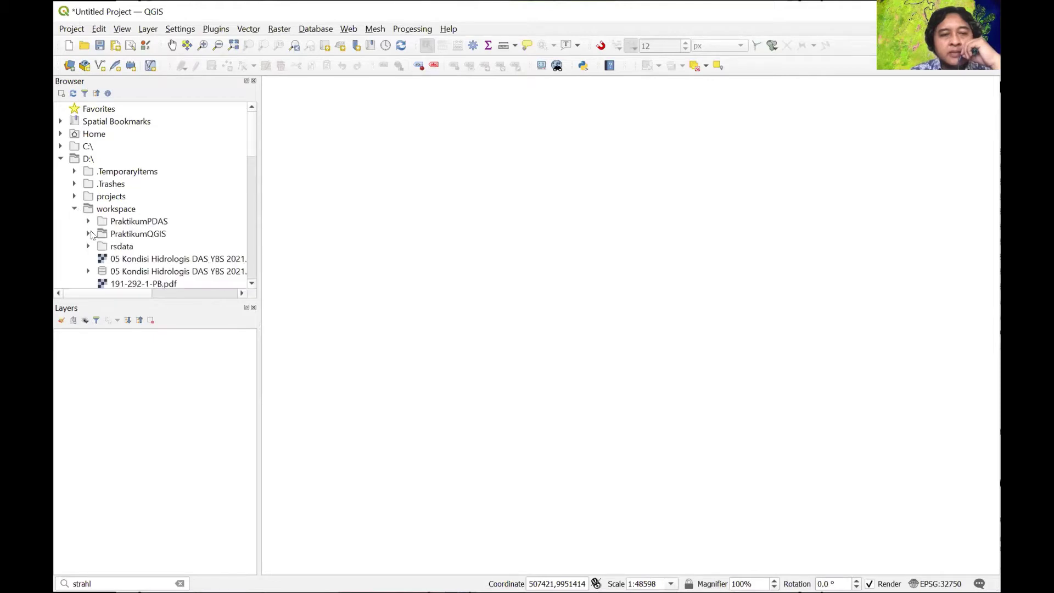
pyautogui.click(77, 159)
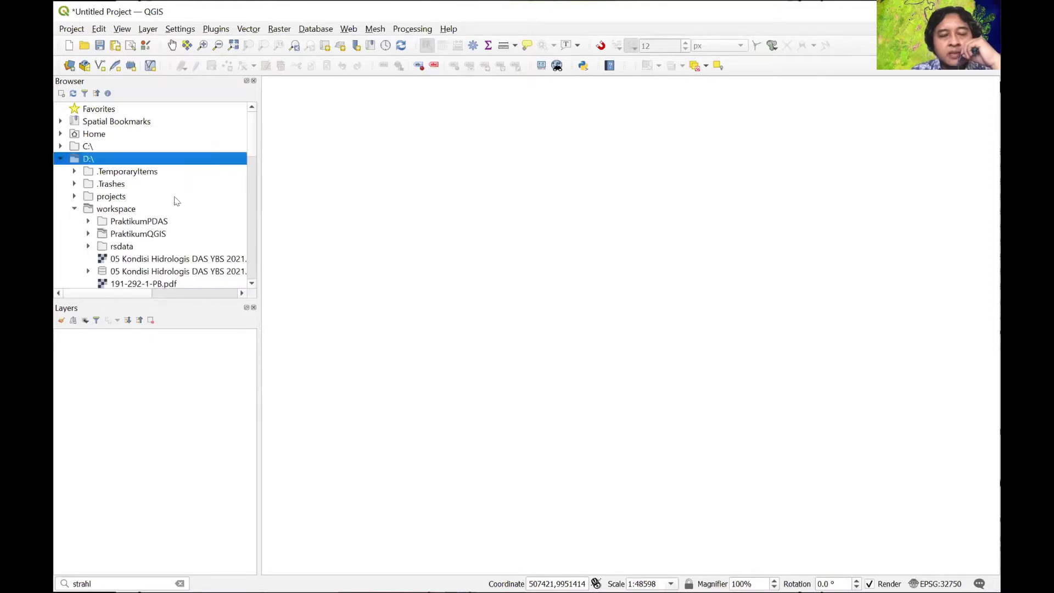
pyautogui.click(109, 212)
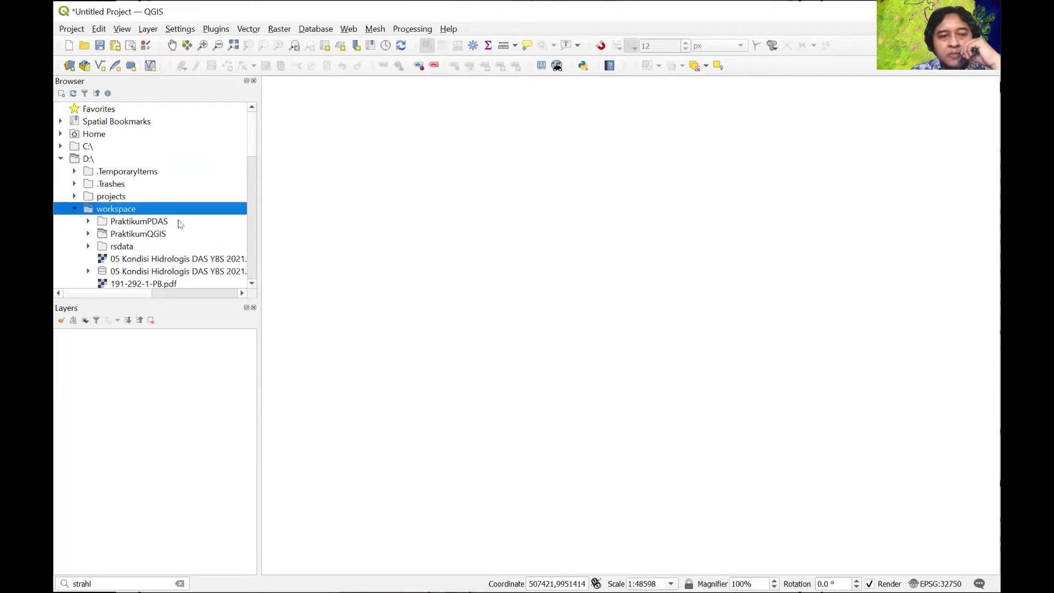
pyautogui.click(95, 235)
pyautogui.click(102, 209)
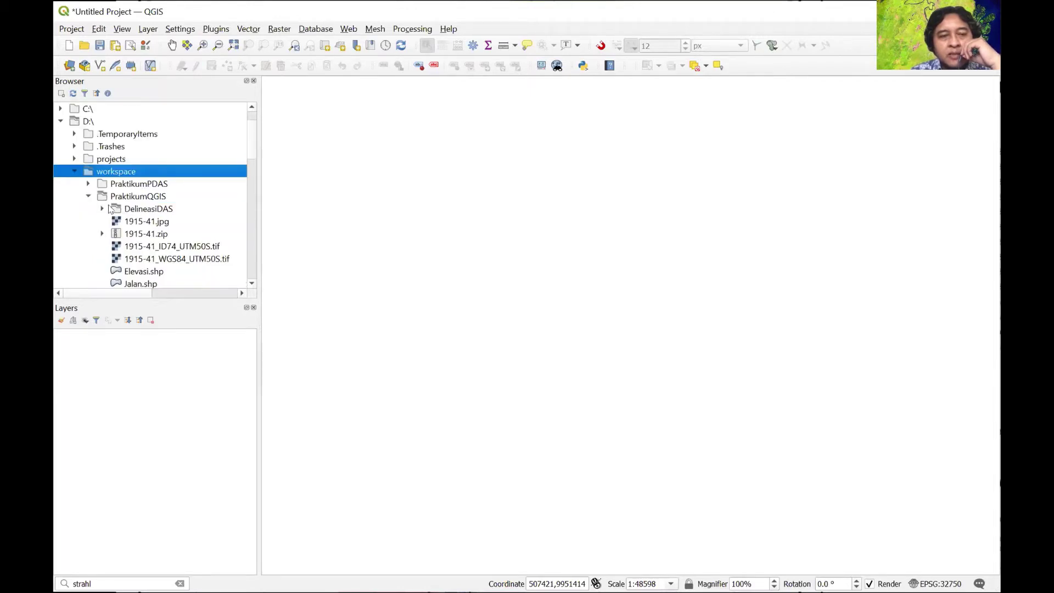
# - Expand the DelineasiDAS folder and enlarge the Browser panel to fit its full file names and list
pyautogui.click(152, 213)
pyautogui.rightClick(153, 213)
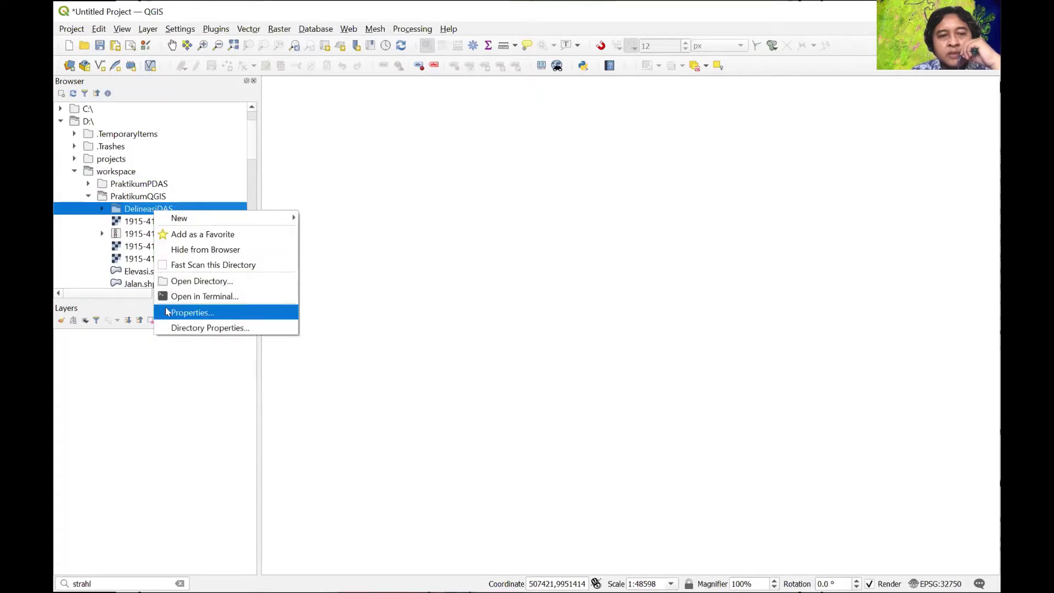
pyautogui.click(221, 401)
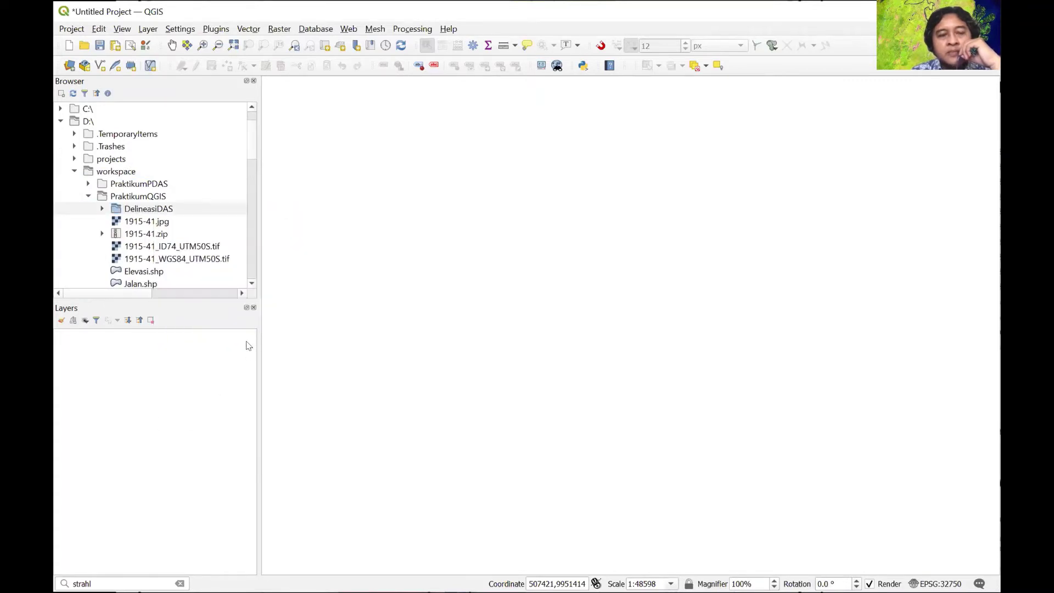
pyautogui.doubleClick(113, 209)
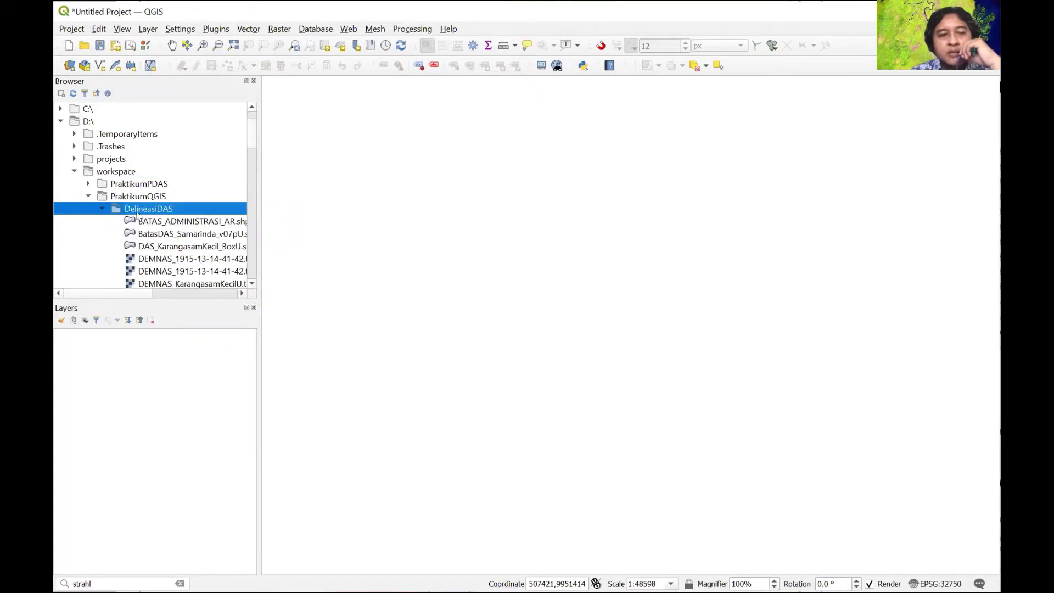
pyautogui.scroll(-3, 160, 215)
pyautogui.scroll(1, 159, 215)
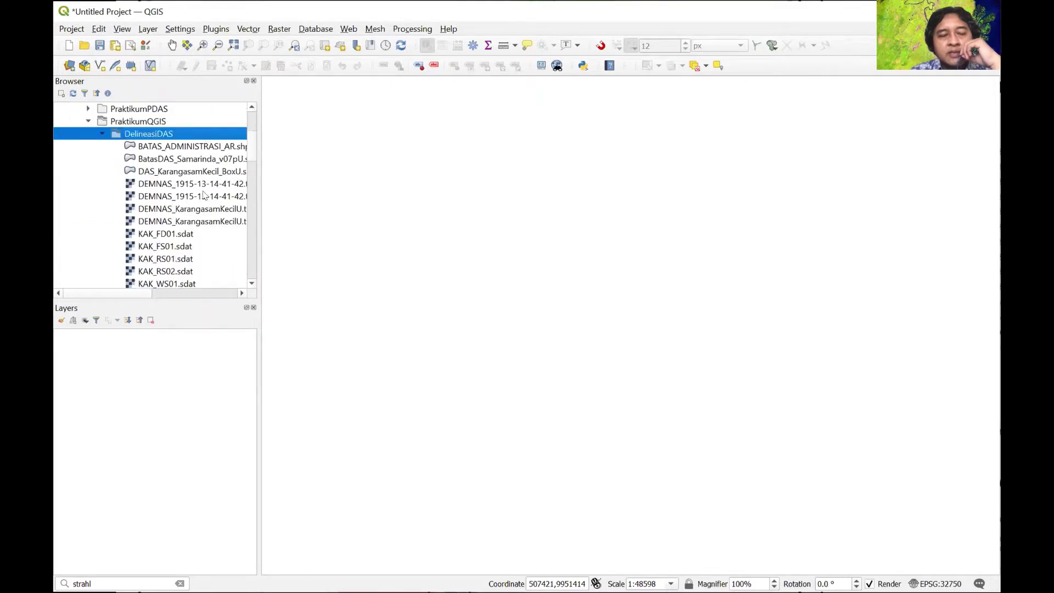
pyautogui.moveTo(267, 231); pyautogui.dragTo(330, 240)
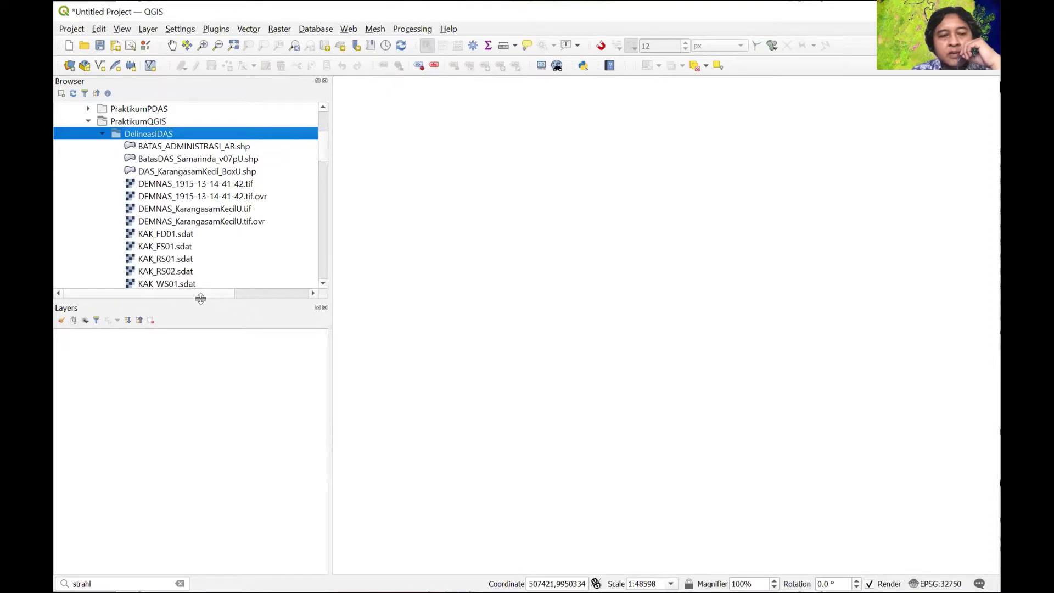
pyautogui.moveTo(195, 301); pyautogui.dragTo(193, 388)
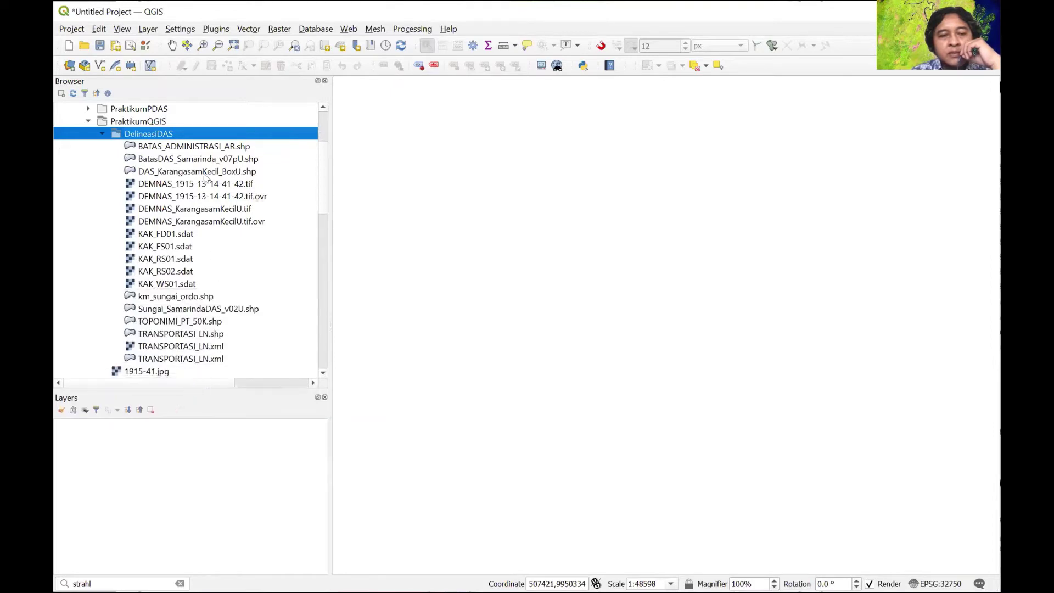
# - Examine the administrative and watershed boundary shapefiles and the DEMNAS elevation rasters in the DelineasiDAS folder
pyautogui.click(189, 149)
pyautogui.click(188, 158)
pyautogui.click(189, 171)
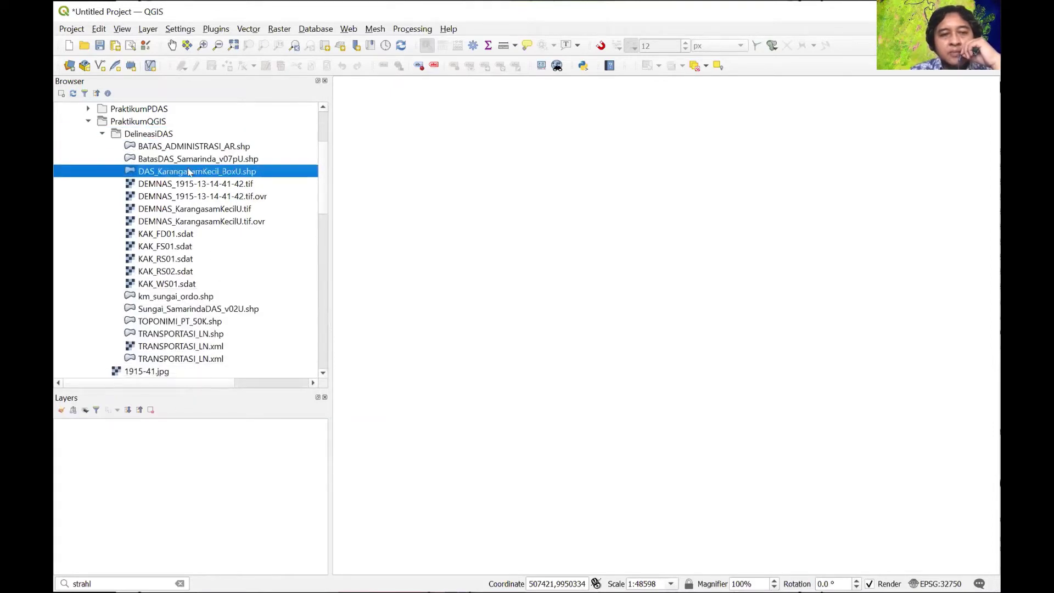
pyautogui.click(190, 183)
pyautogui.click(188, 148)
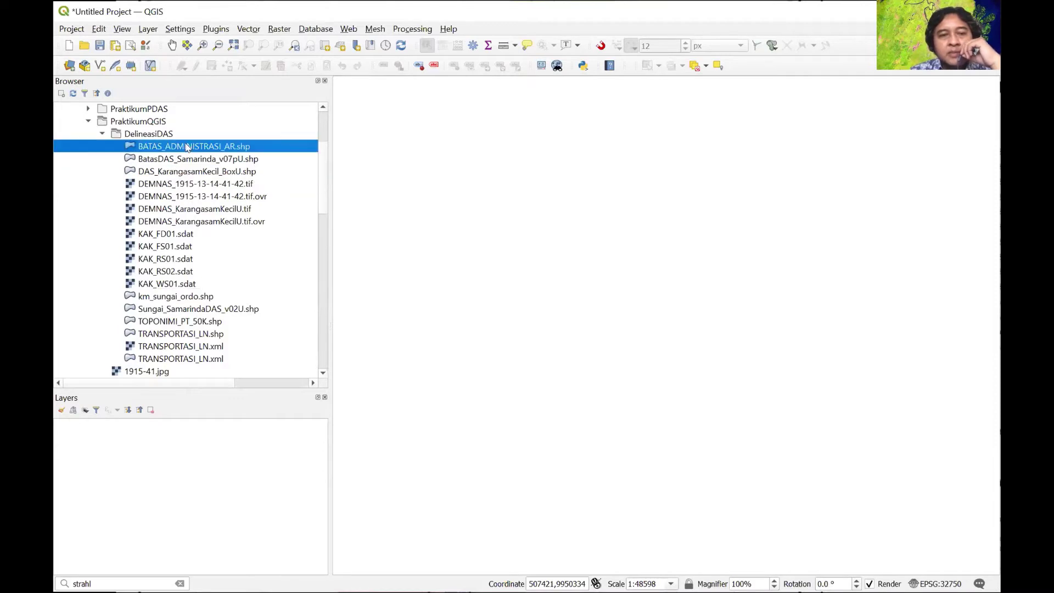
pyautogui.click(185, 172)
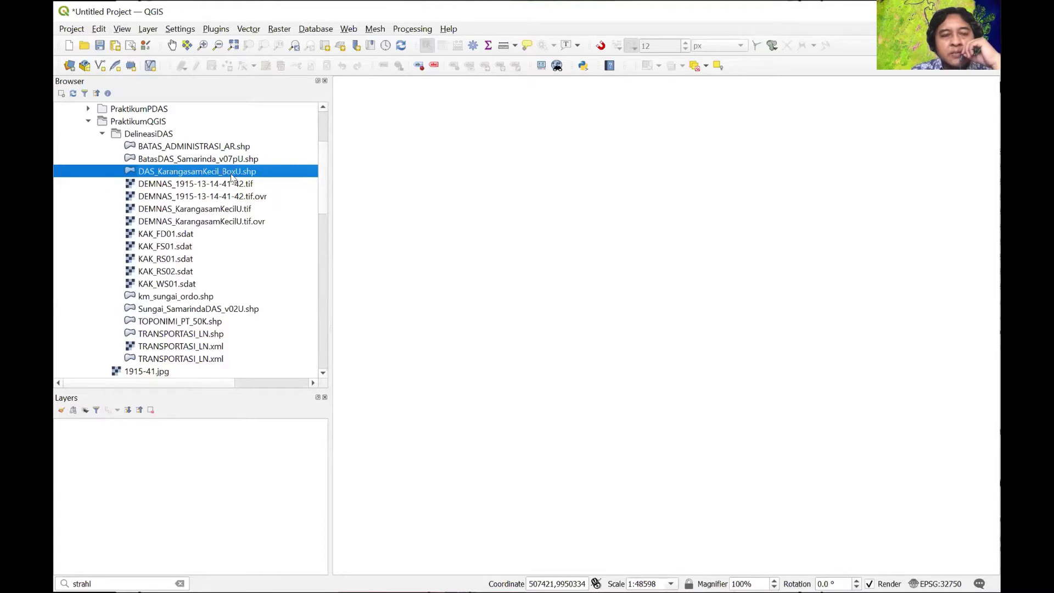
pyautogui.click(184, 186)
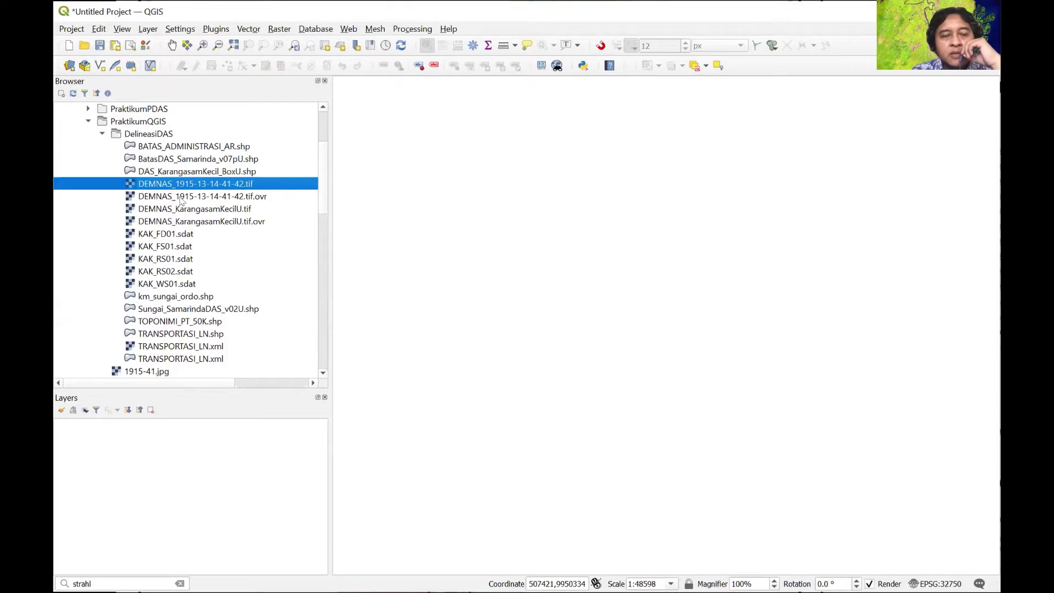
pyautogui.click(185, 211)
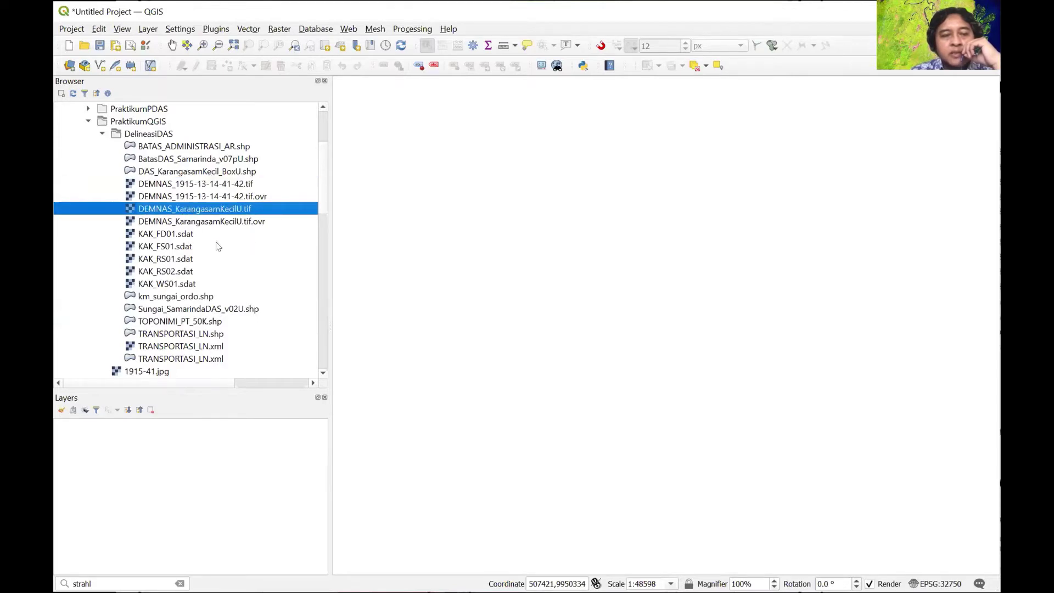
# - Review the five KAK .sdat rasters and the river, toponym and transportation shapefiles in the DelineasiDAS folder
pyautogui.click(165, 238)
pyautogui.hotkey('shift', 'Down')
pyautogui.hotkey('shift', 'Down')
pyautogui.hotkey('shift', 'Down')
pyautogui.hotkey('shift', 'Down')
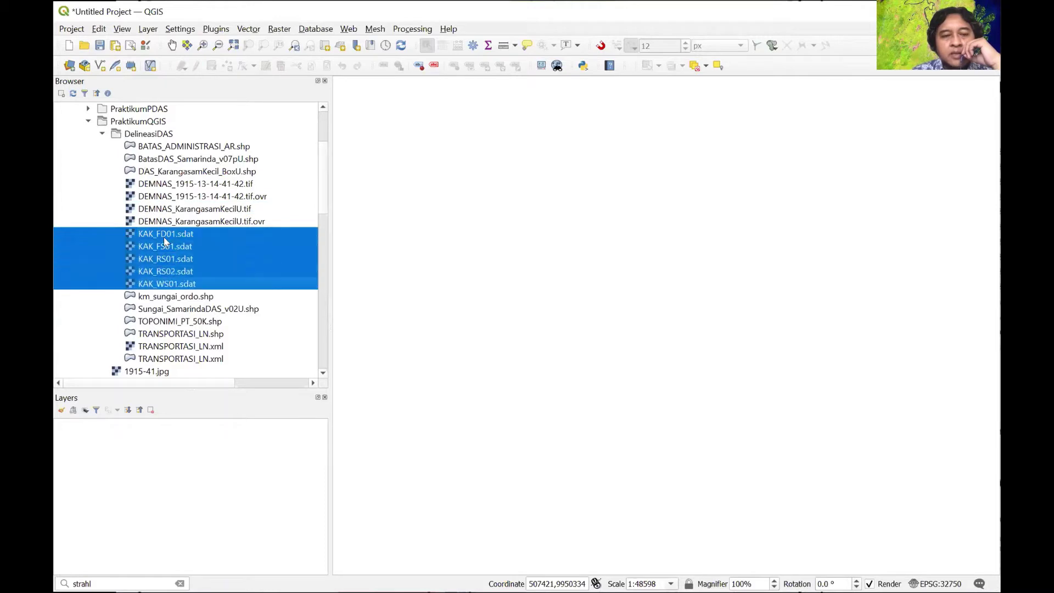
pyautogui.click(216, 299)
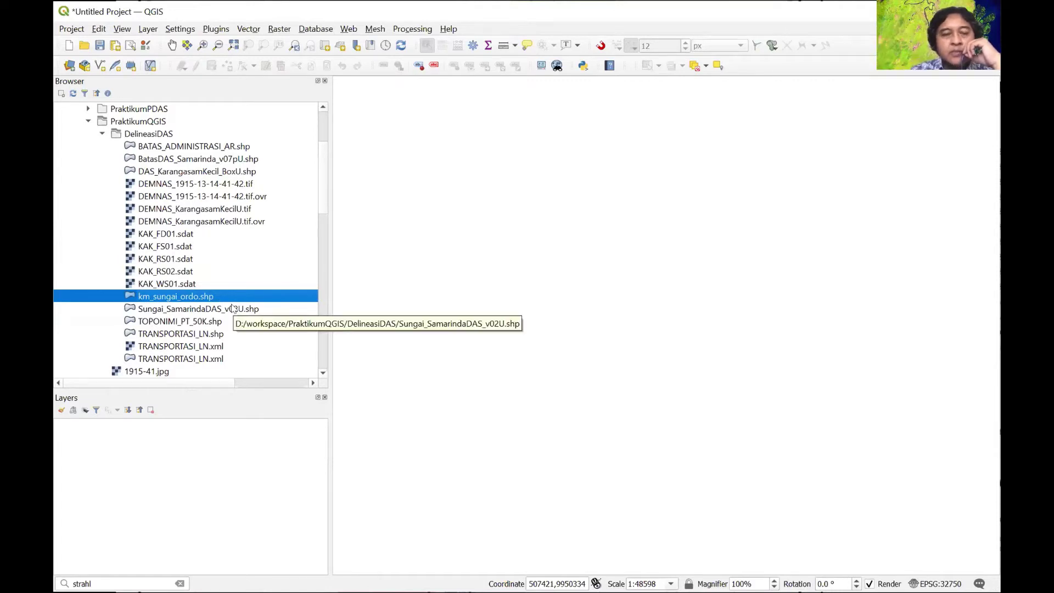
pyautogui.click(221, 309)
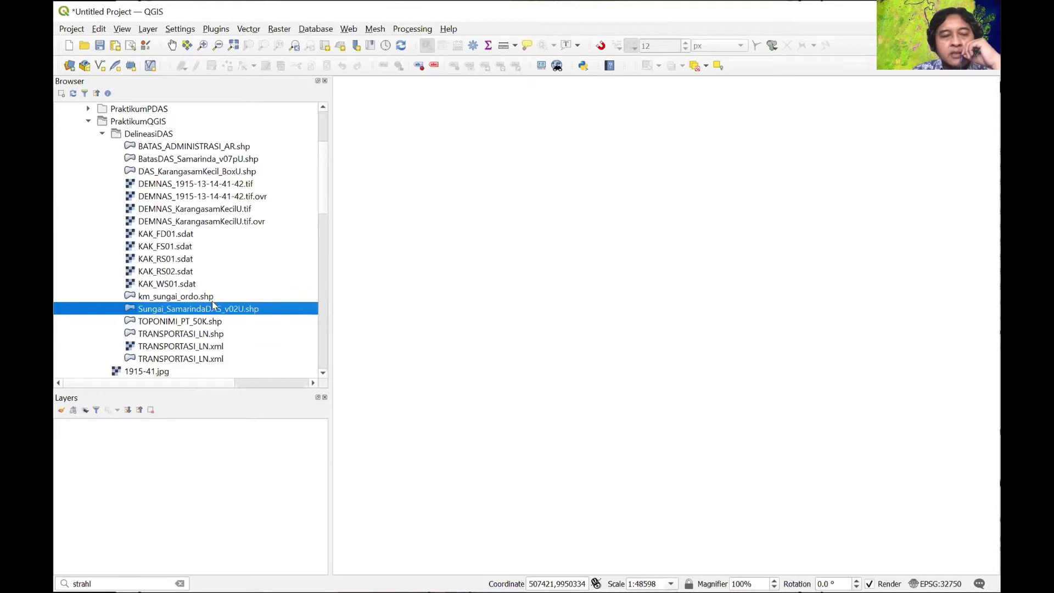
pyautogui.click(174, 323)
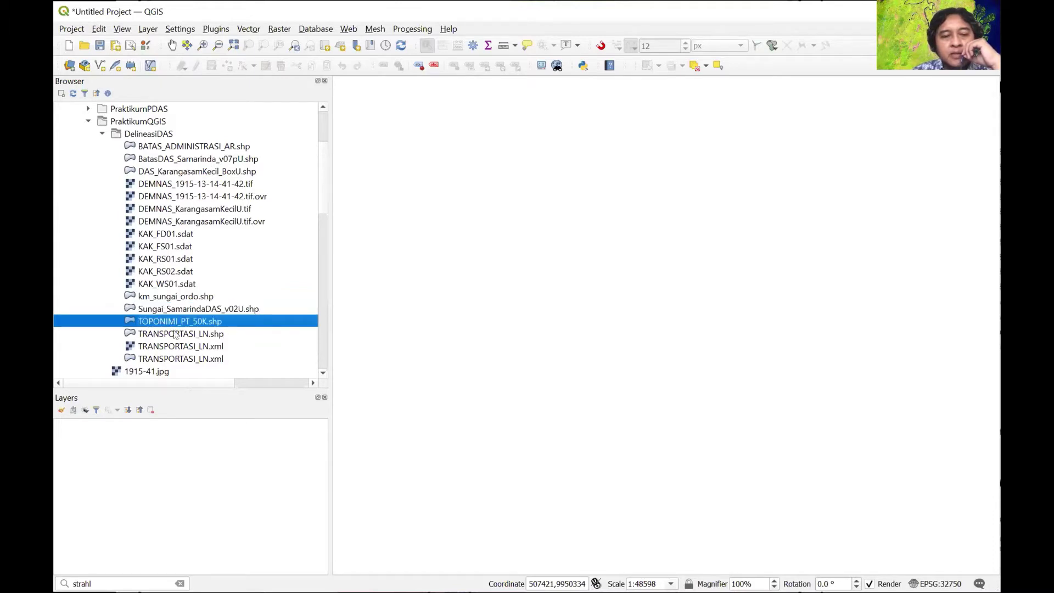
pyautogui.click(176, 335)
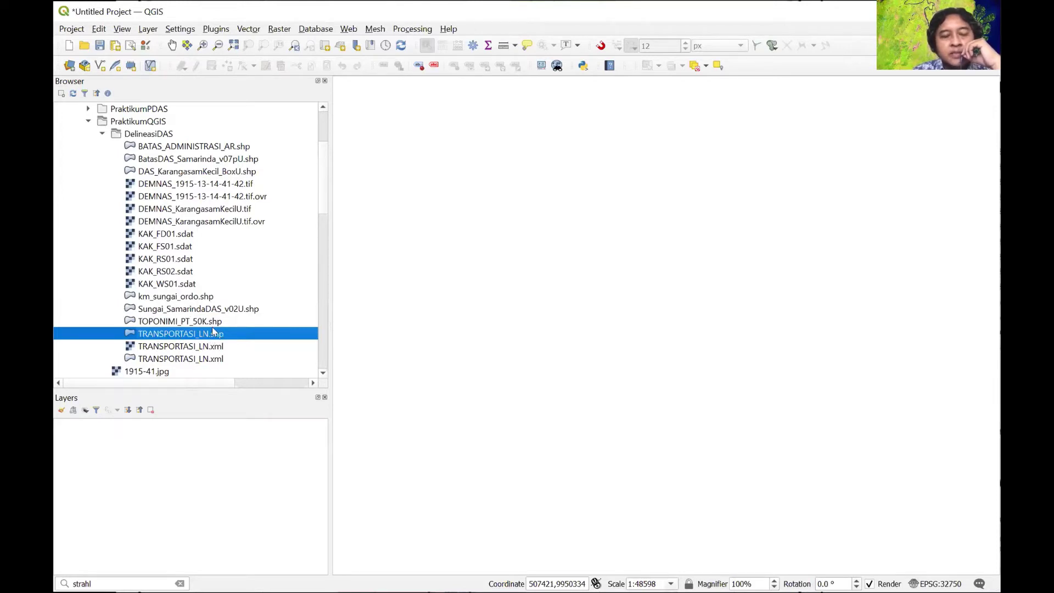
pyautogui.scroll(-1, 214, 328)
pyautogui.scroll(2, 221, 308)
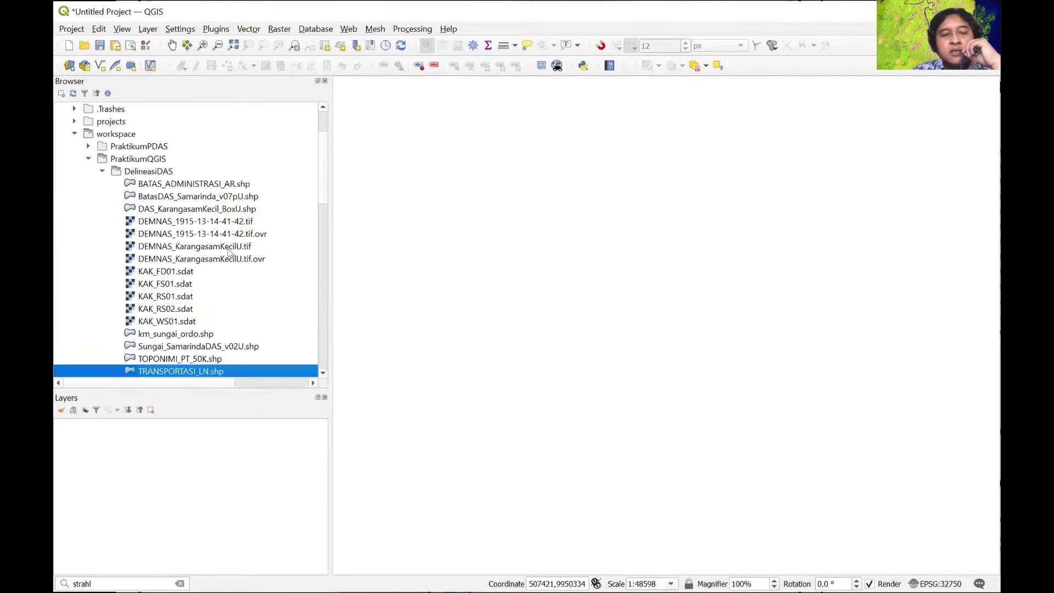
# - Add the DEMNAS_KarangasamKecilU.tif raster from the DelineasiDAS folder to the map
pyautogui.click(196, 249)
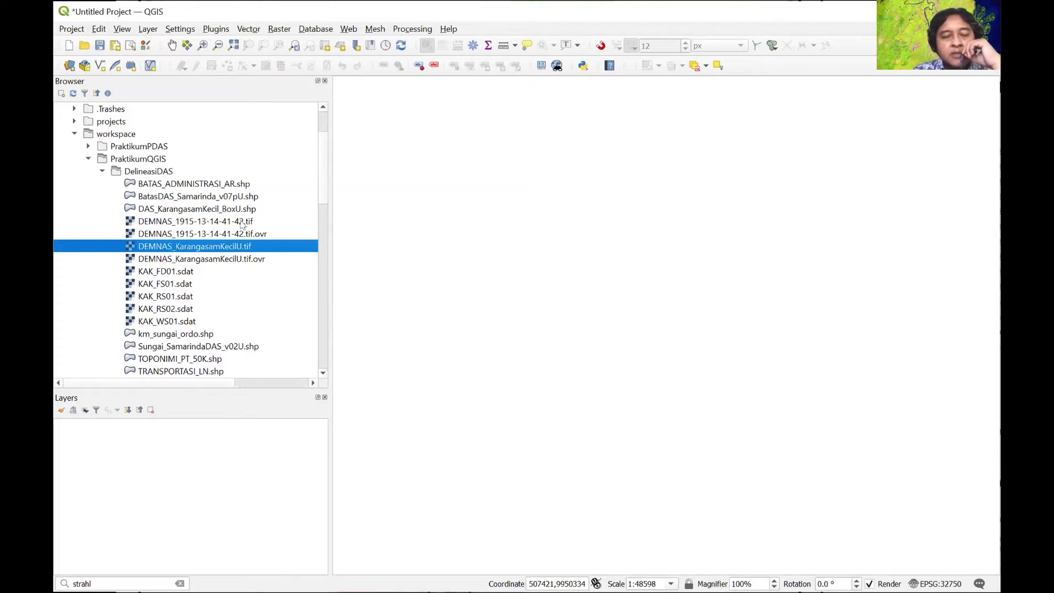
pyautogui.click(143, 173)
pyautogui.click(192, 248)
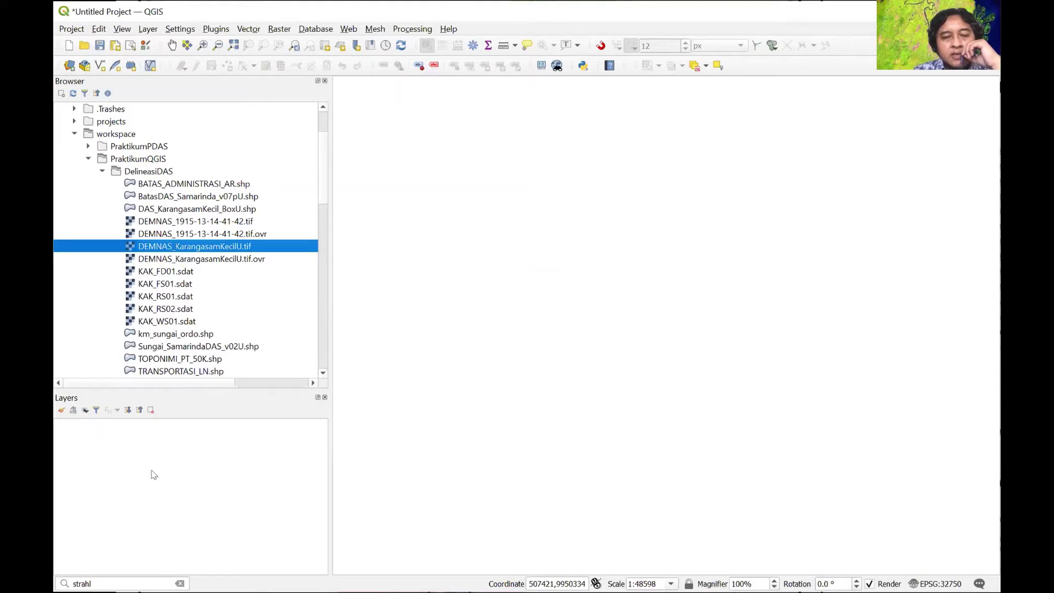
pyautogui.moveTo(154, 475); pyautogui.dragTo(370, 409)
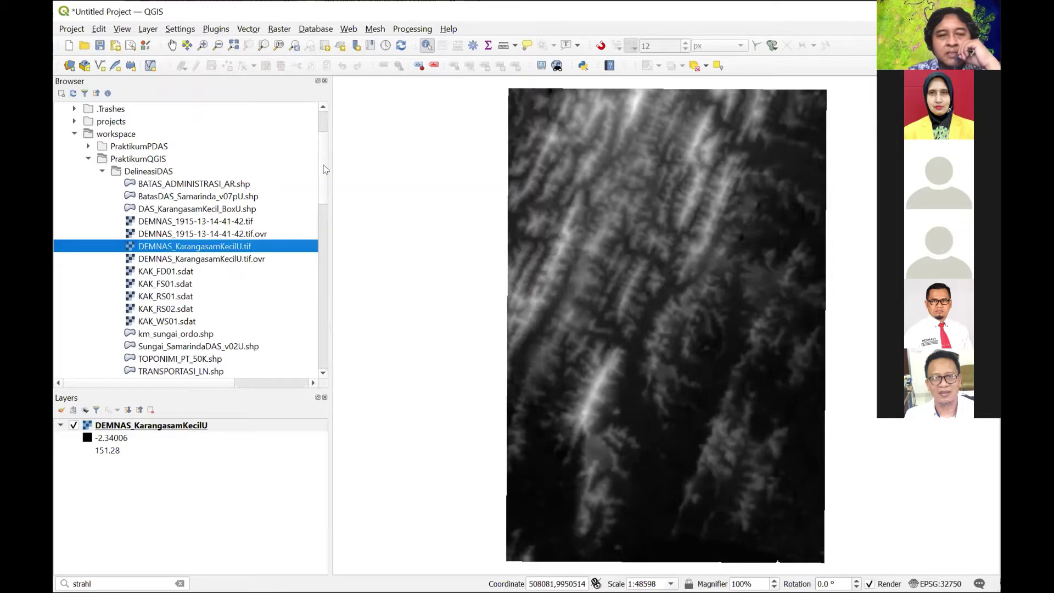
# - Add the BatasDAS_Samarinda_v07pU.shp watershed boundary from the DelineasiDAS folder to the map above the DEM
pyautogui.scroll(-1, 325, 169)
pyautogui.click(212, 159)
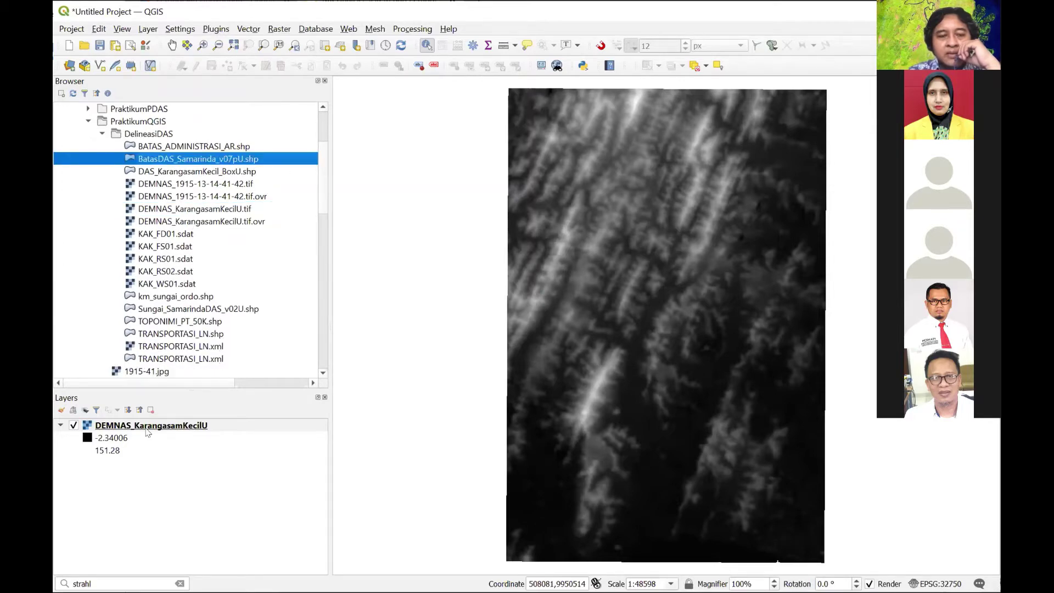
pyautogui.moveTo(212, 160); pyautogui.dragTo(147, 433)
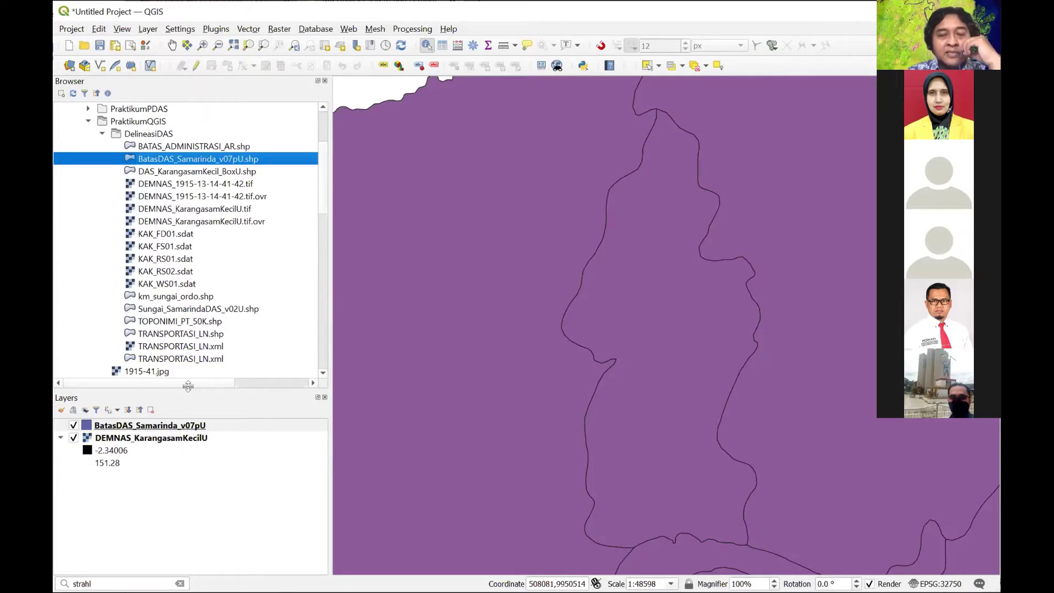
# - Make the simple fill of the BatasDAS_Samarinda_v07pU layer transparent in its symbology properties
pyautogui.rightClick(104, 427)
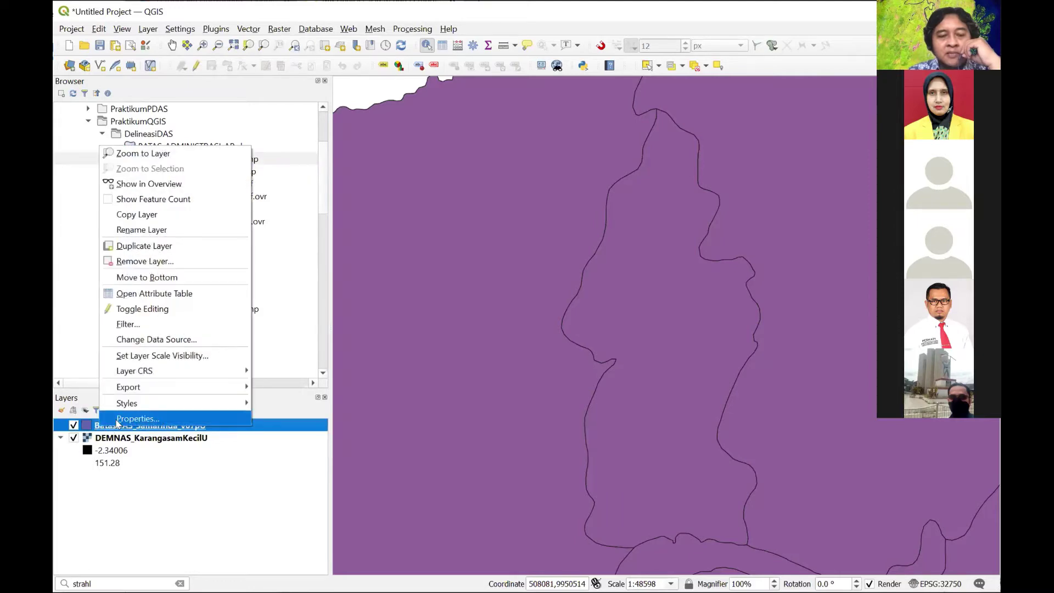
pyautogui.click(117, 420)
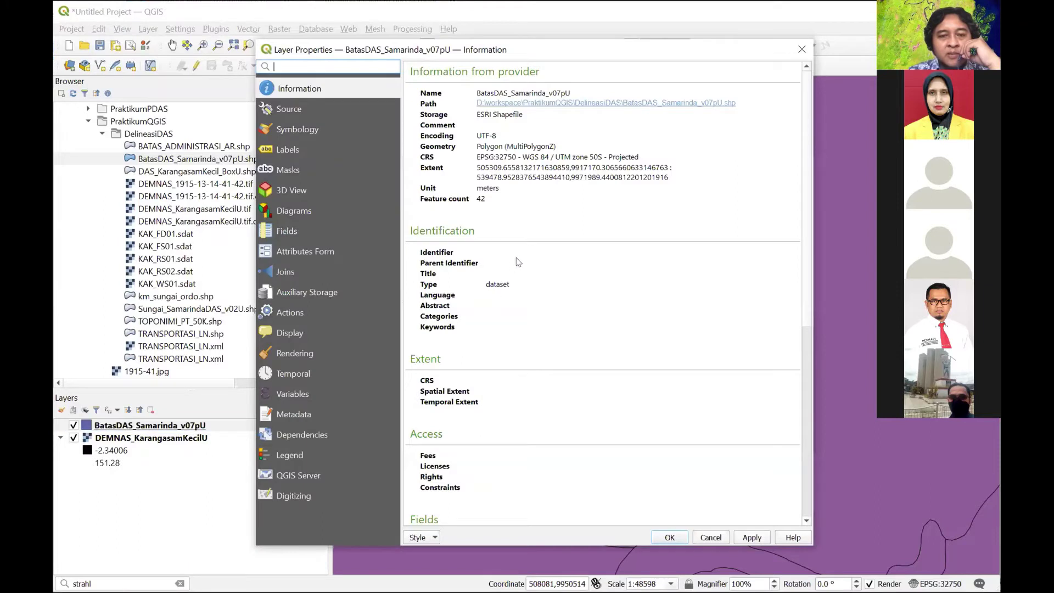
pyautogui.click(802, 49)
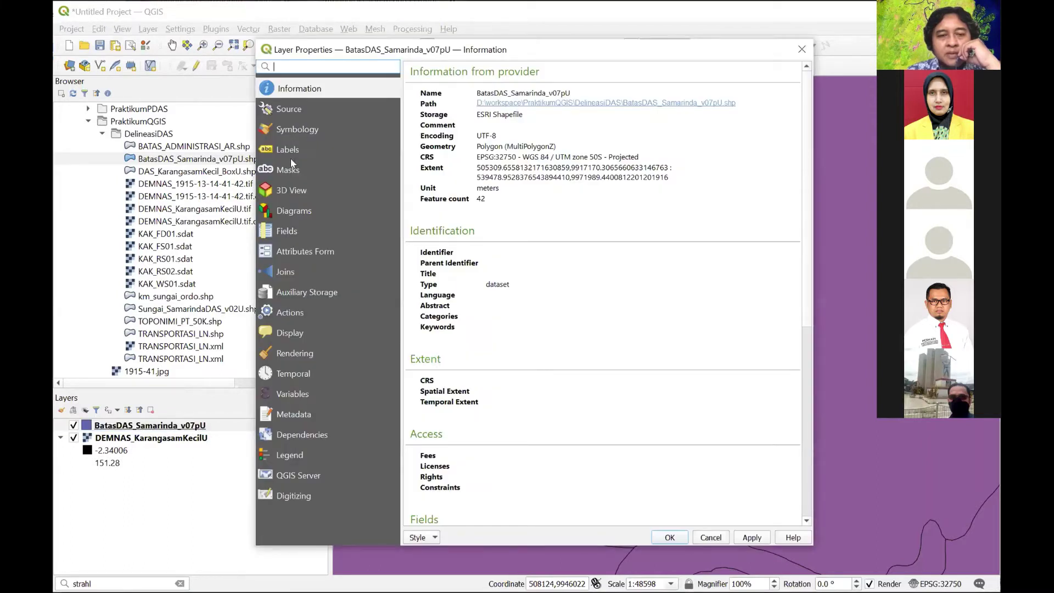
pyautogui.click(298, 130)
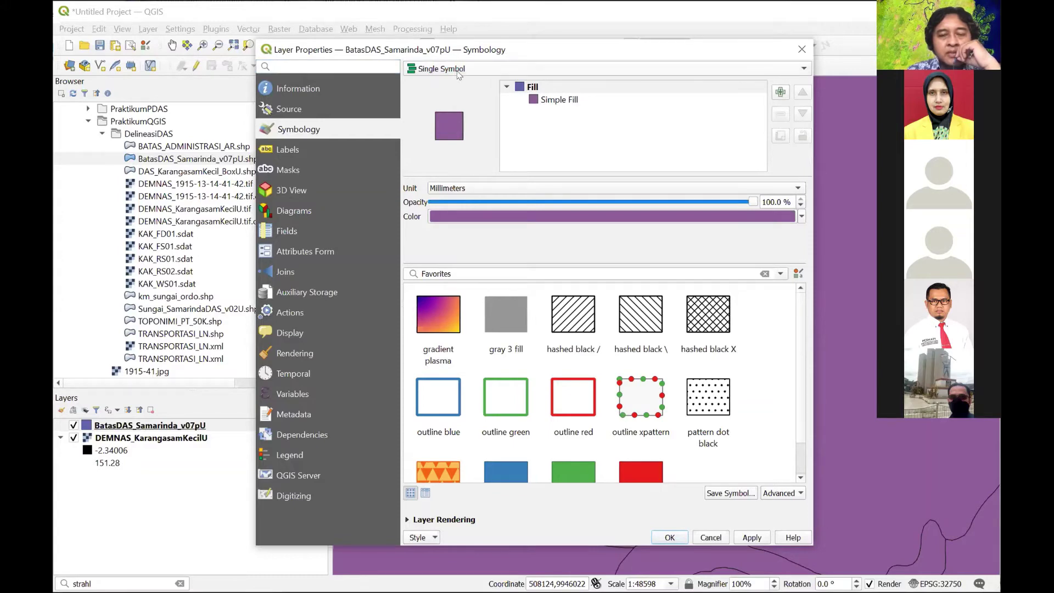
pyautogui.click(569, 103)
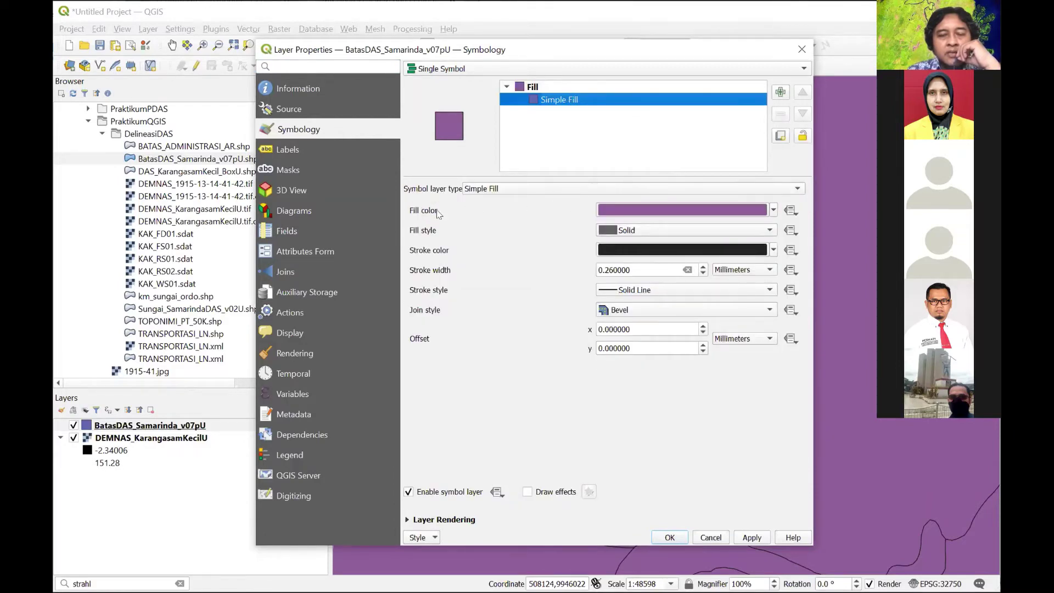
pyautogui.click(773, 210)
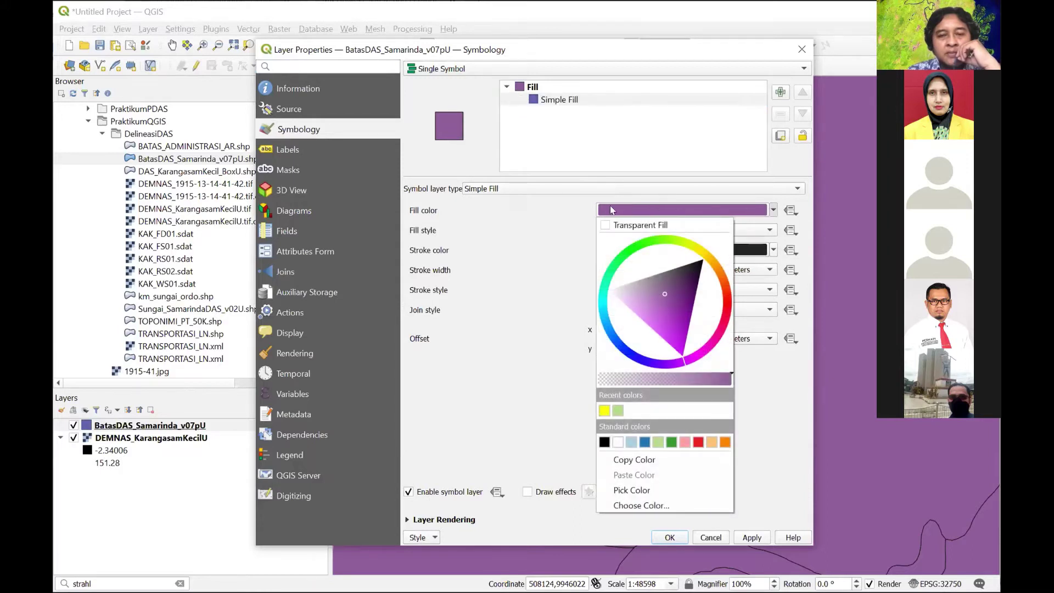
pyautogui.click(606, 226)
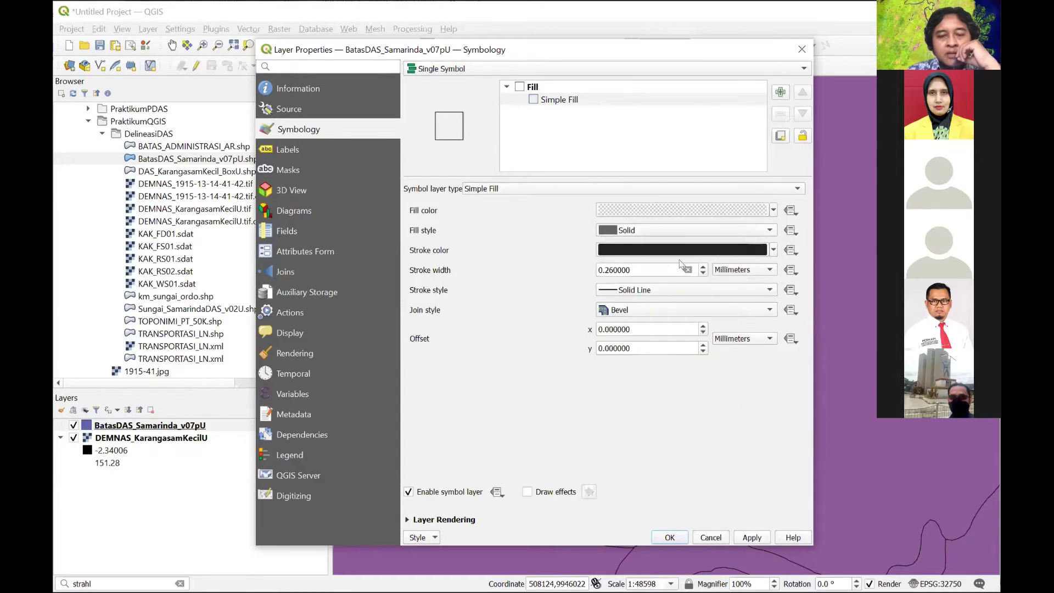
# - Set the watershed boundary's stroke to yellow with a width of 0.5 mm and apply the style
pyautogui.click(773, 250)
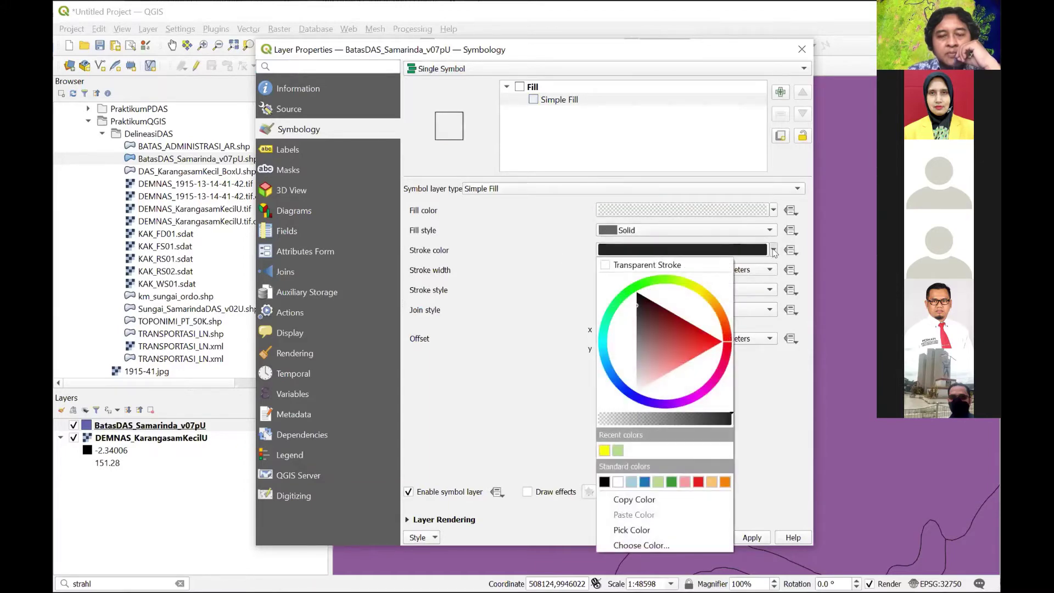
pyautogui.moveTo(717, 345); pyautogui.dragTo(697, 288)
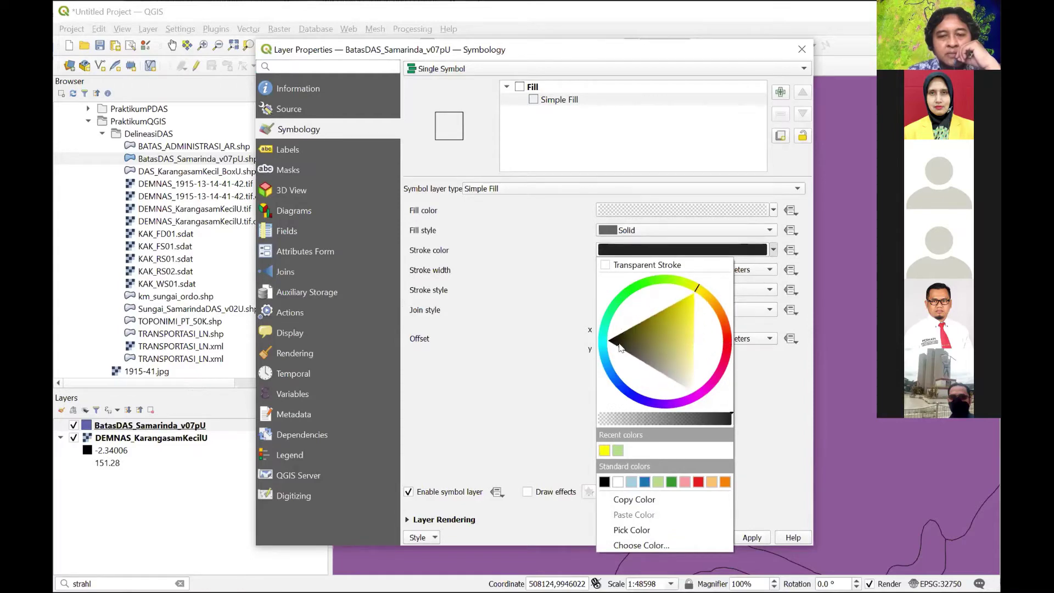
pyautogui.moveTo(620, 348); pyautogui.dragTo(699, 294)
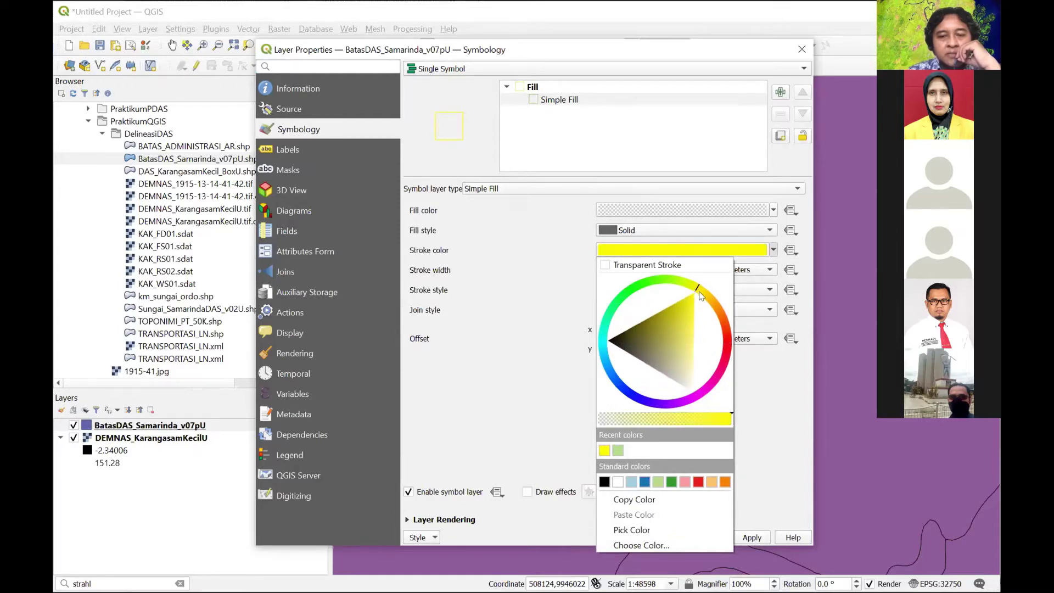
pyautogui.click(759, 384)
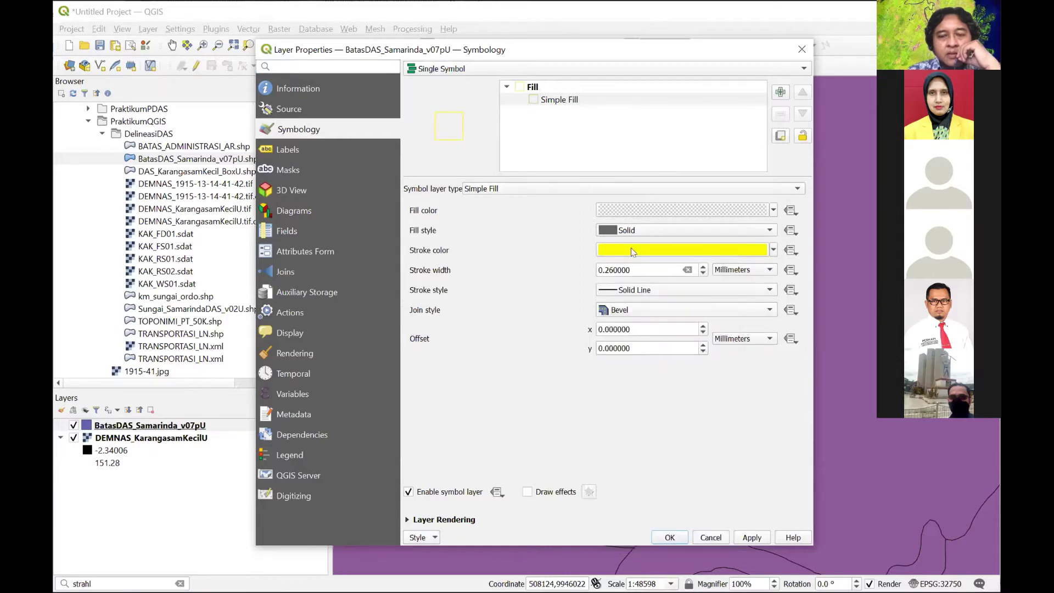
pyautogui.click(604, 269)
pyautogui.doubleClick(603, 268)
pyautogui.write('5')
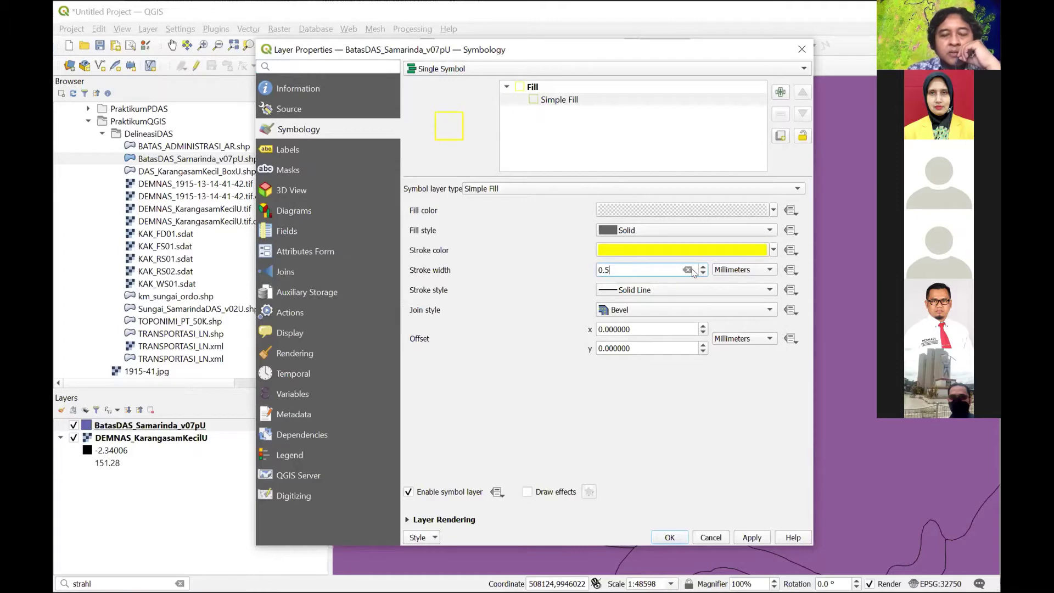
pyautogui.click(671, 537)
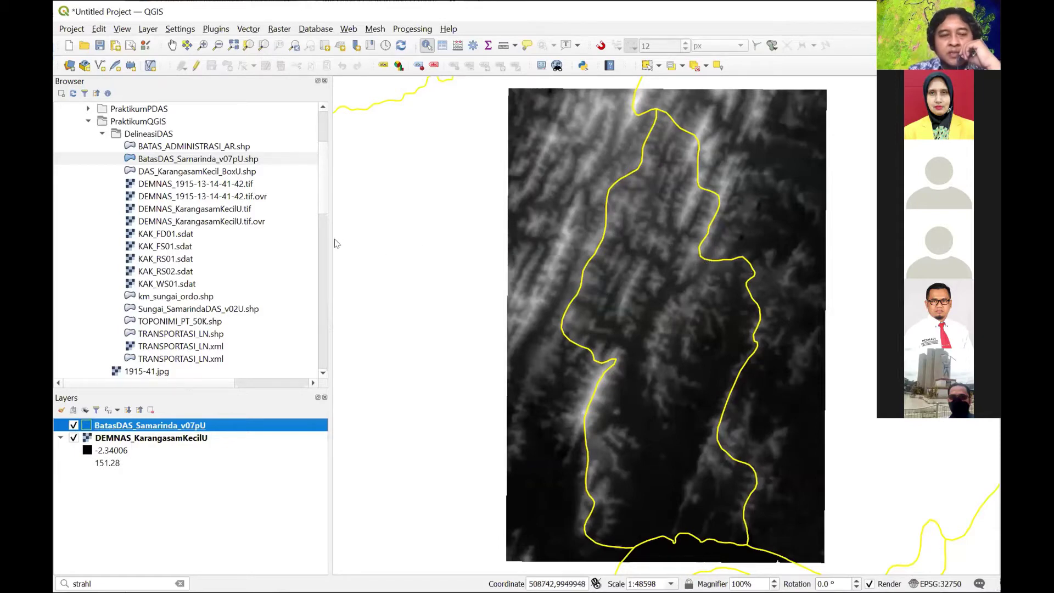
# - Add the TRANSPORTASI_LN.shp roads and the TOPONIMI_PT_50K.shp place-name points from the DelineasiDAS folder to the map
pyautogui.click(183, 337)
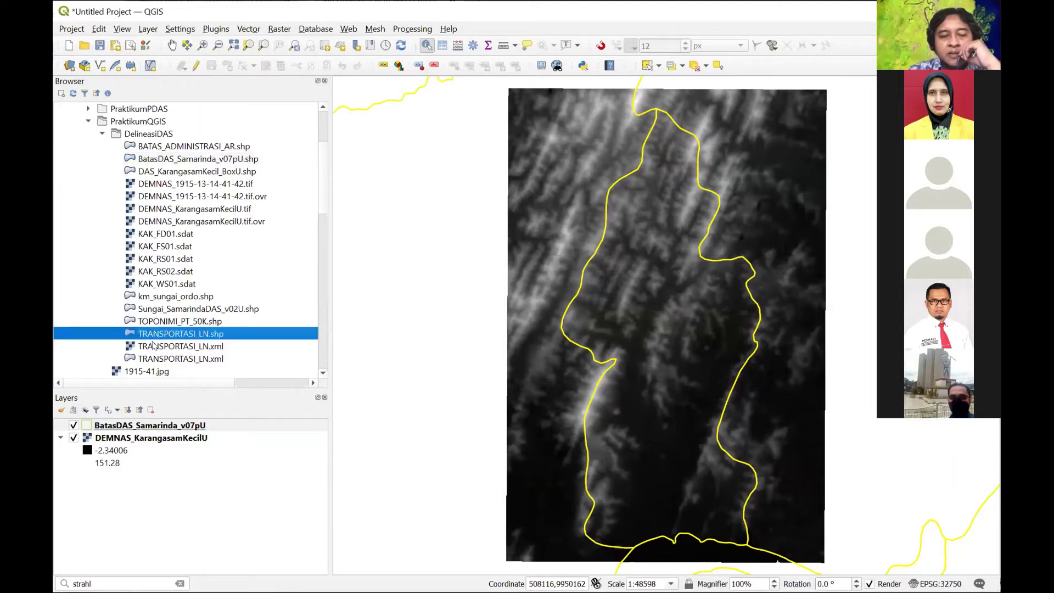
pyautogui.moveTo(142, 437); pyautogui.dragTo(147, 435)
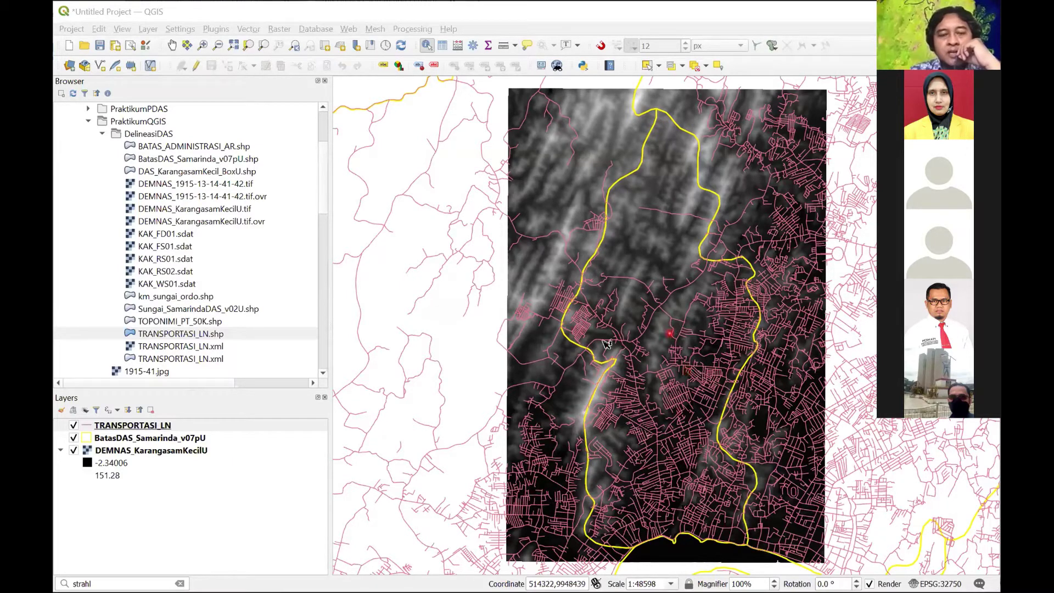
pyautogui.click(182, 322)
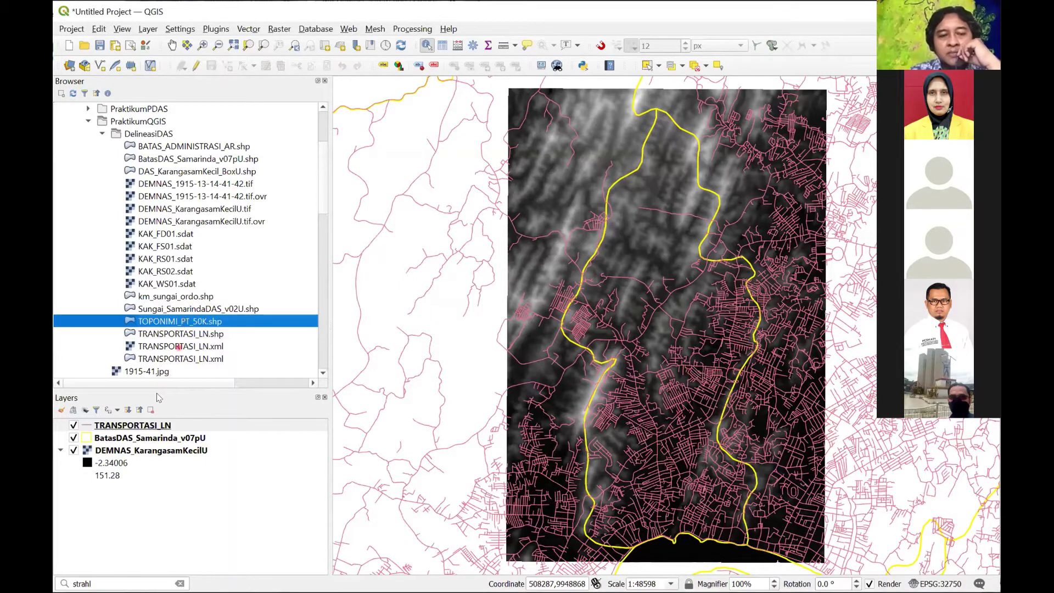
pyautogui.moveTo(135, 427); pyautogui.dragTo(137, 427)
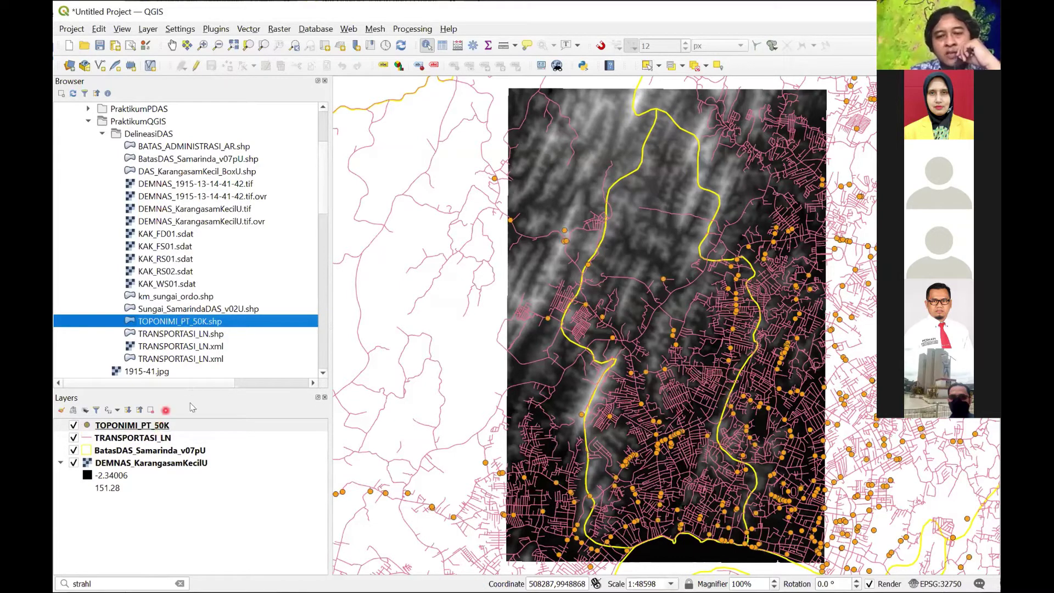
# - Turn on single labels in the layer properties of the TOPONIMI_PT_50K point layer
pyautogui.click(203, 45)
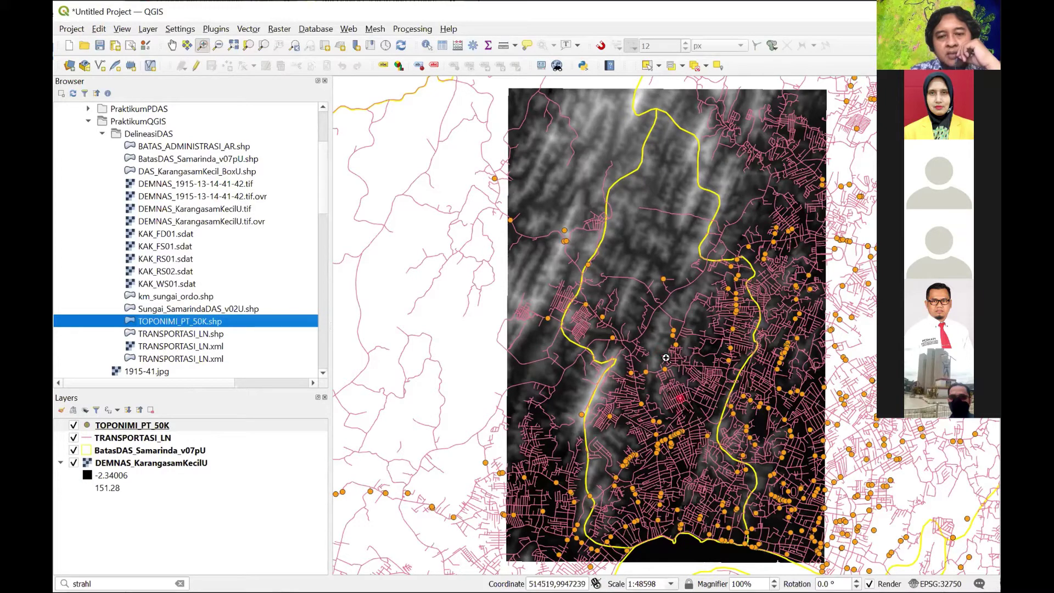
pyautogui.moveTo(626, 405); pyautogui.dragTo(696, 461)
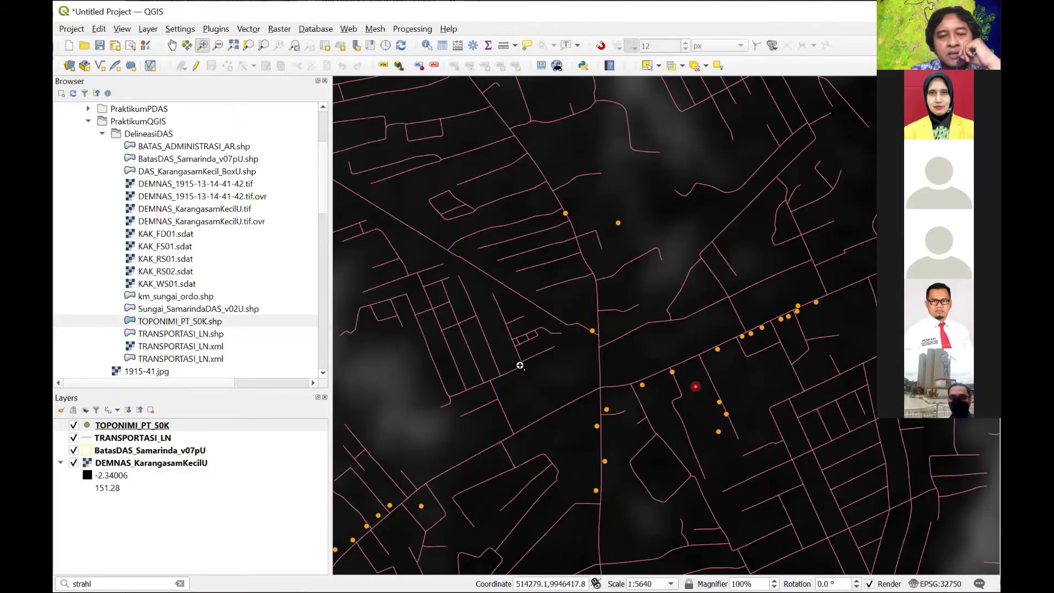
pyautogui.rightClick(151, 428)
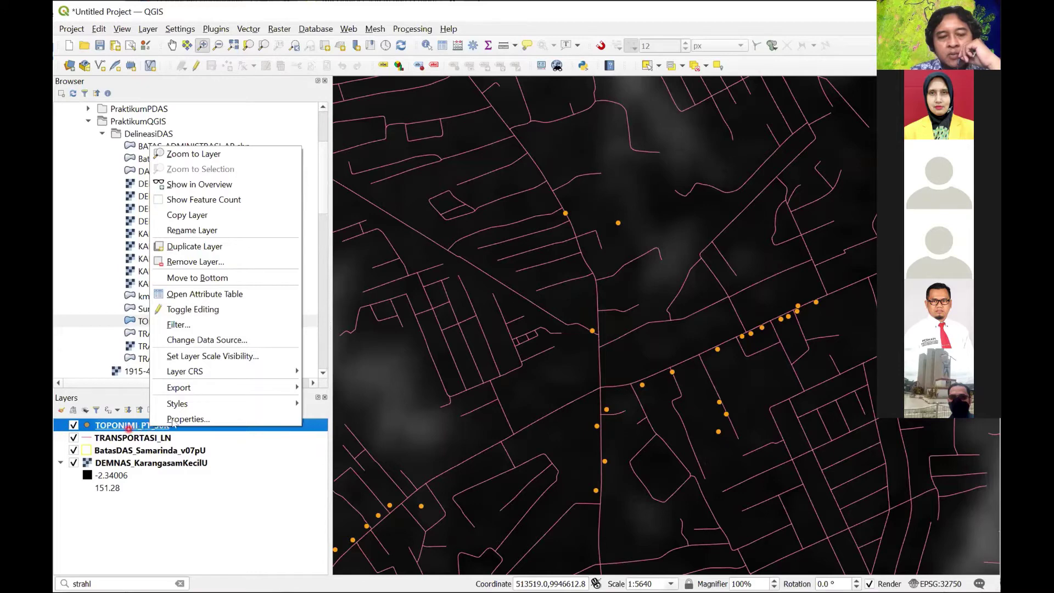
pyautogui.click(567, 311)
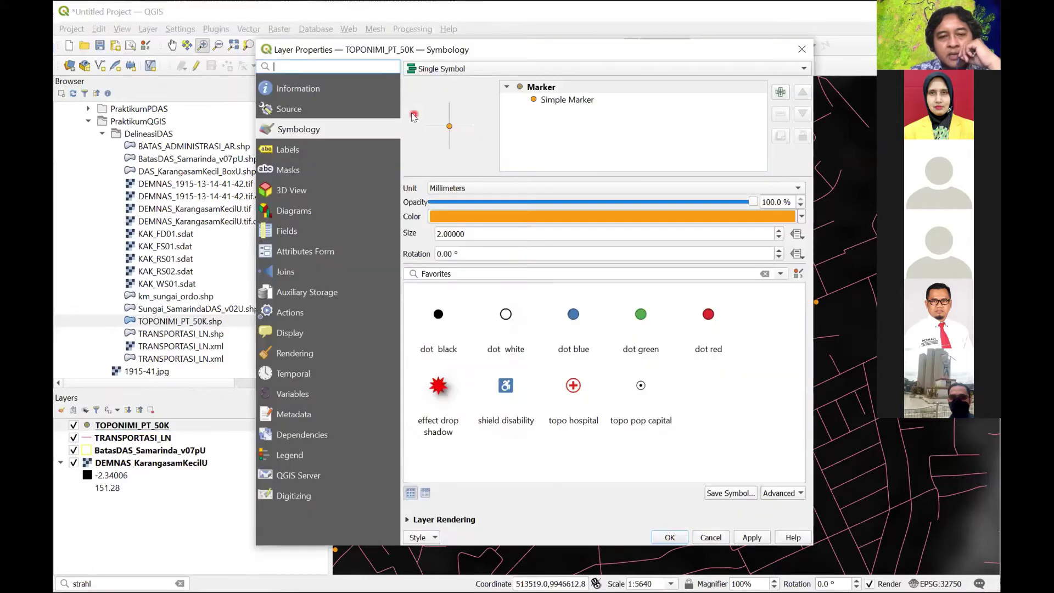
pyautogui.click(286, 150)
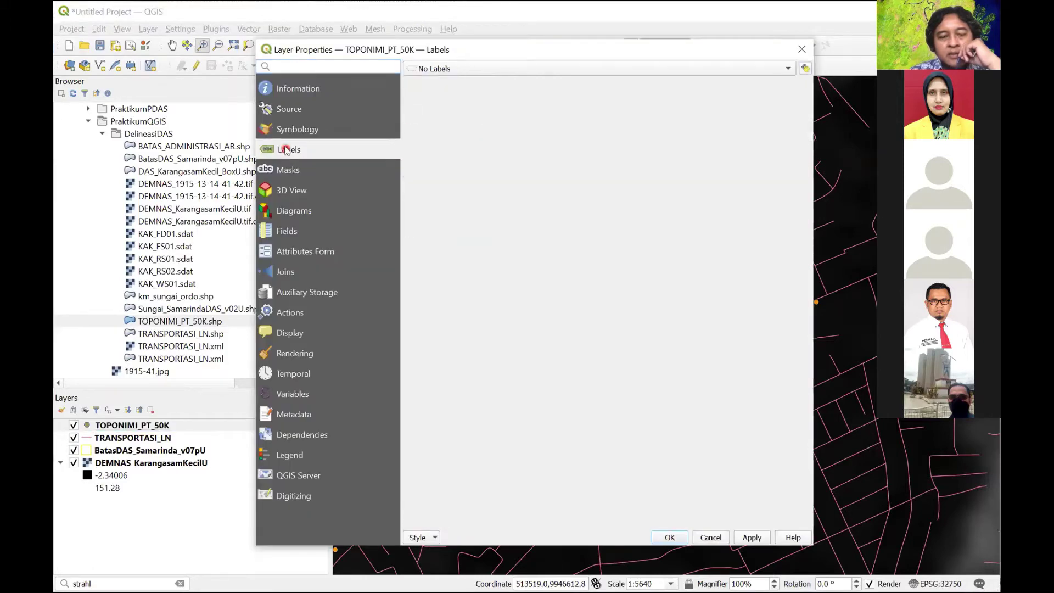
pyautogui.click(504, 74)
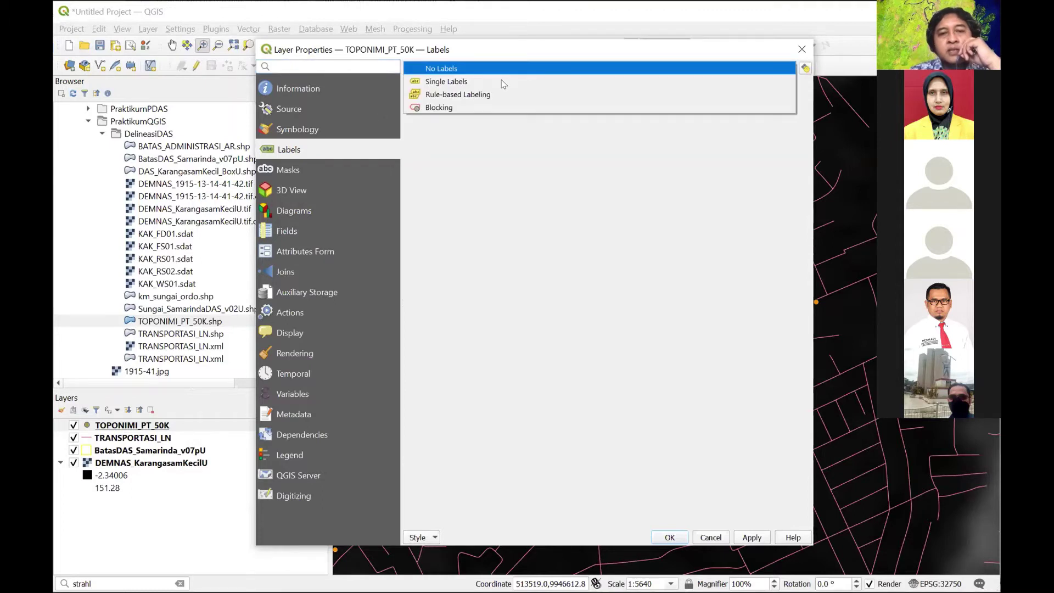
pyautogui.click(502, 82)
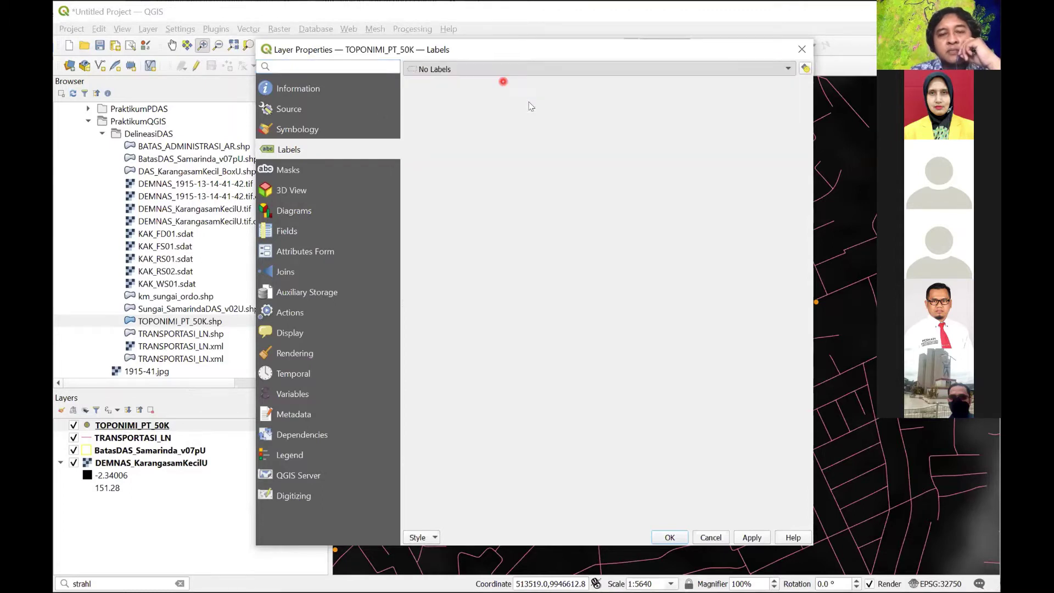
pyautogui.click(530, 104)
pyautogui.click(608, 112)
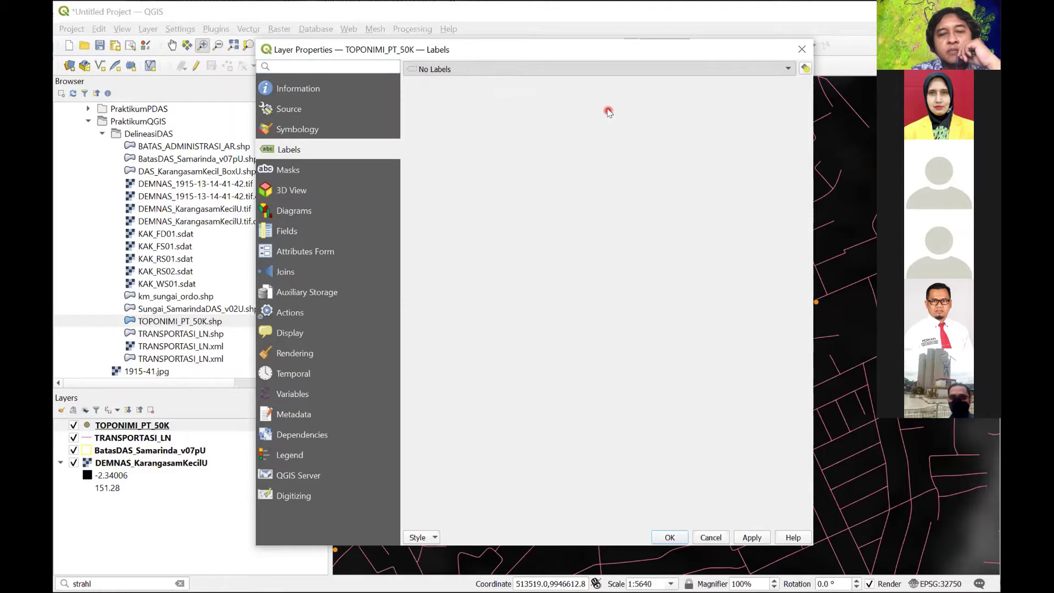
pyautogui.click(685, 89)
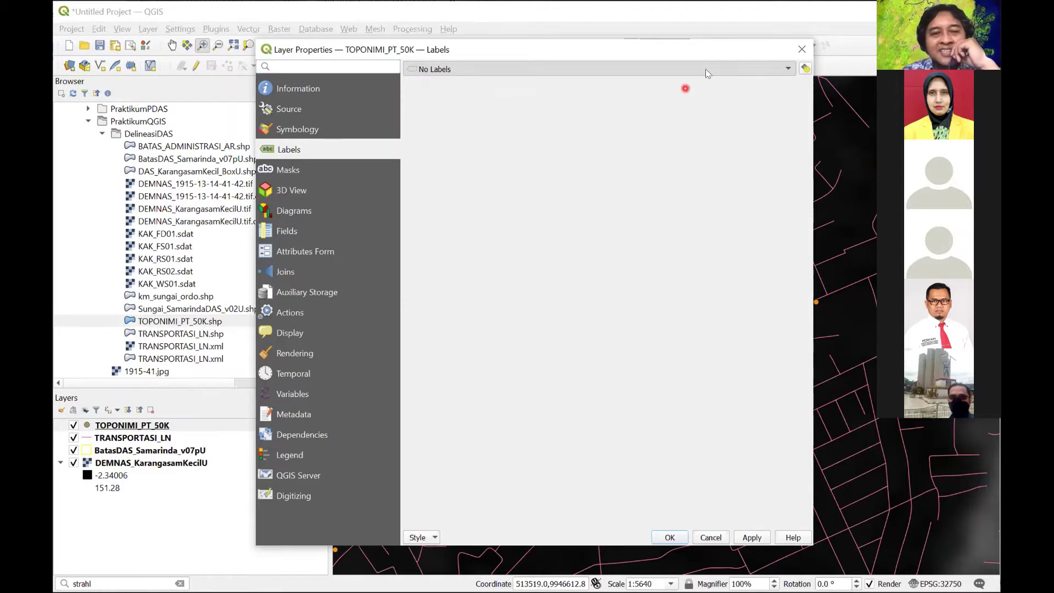
pyautogui.click(706, 68)
pyautogui.click(658, 93)
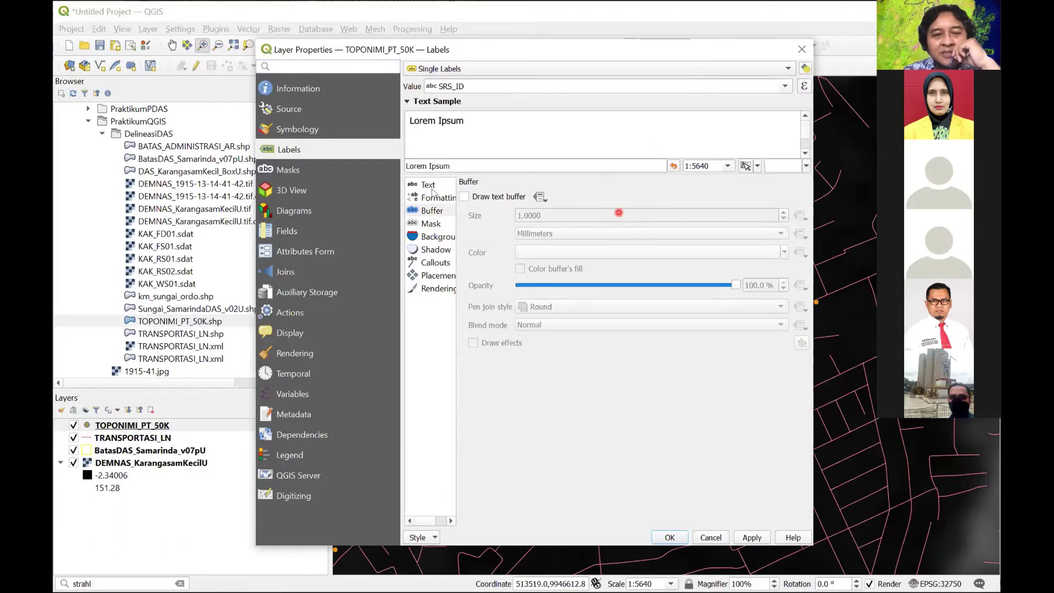
# - Use the NAMOBJ field as the label value for the TOPONIMI_PT_50K points
pyautogui.click(433, 187)
pyautogui.click(486, 84)
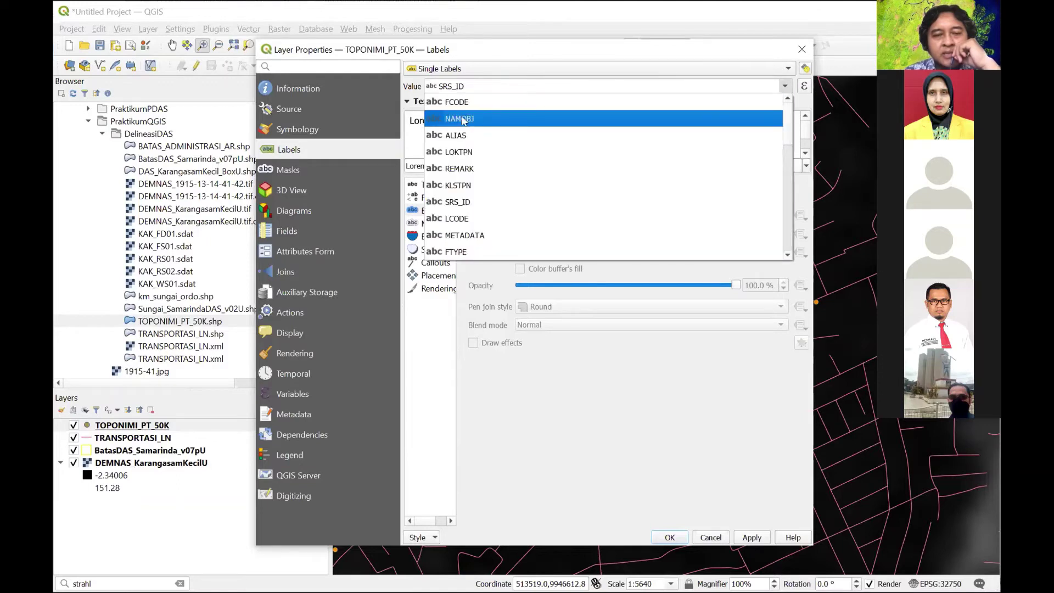
pyautogui.click(545, 120)
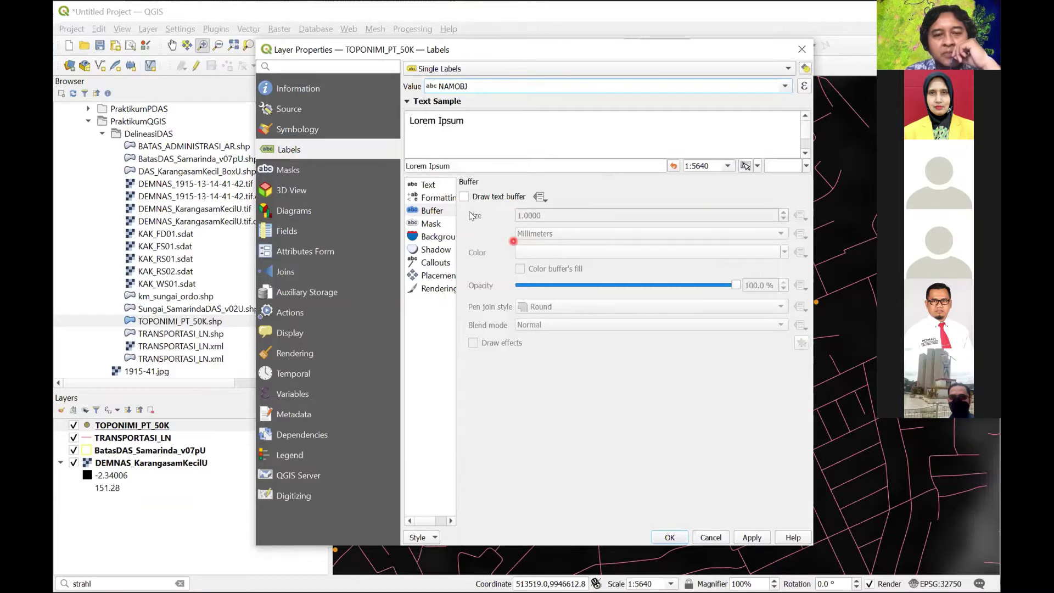
# - Enable the label mask and draw a text buffer around the TOPONIMI_PT_50K labels
pyautogui.click(427, 224)
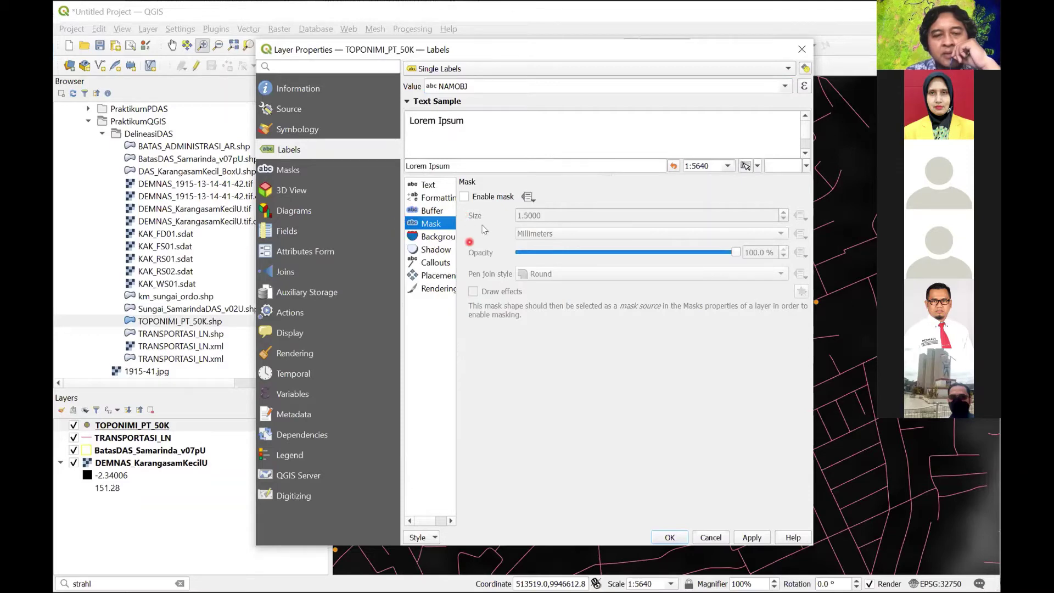
pyautogui.click(464, 197)
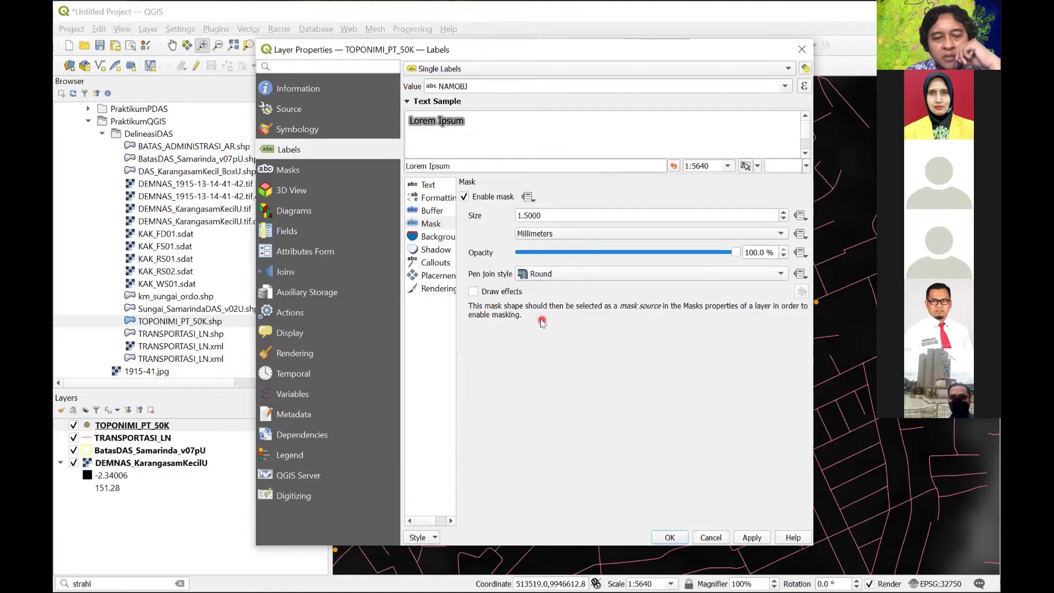
pyautogui.click(427, 213)
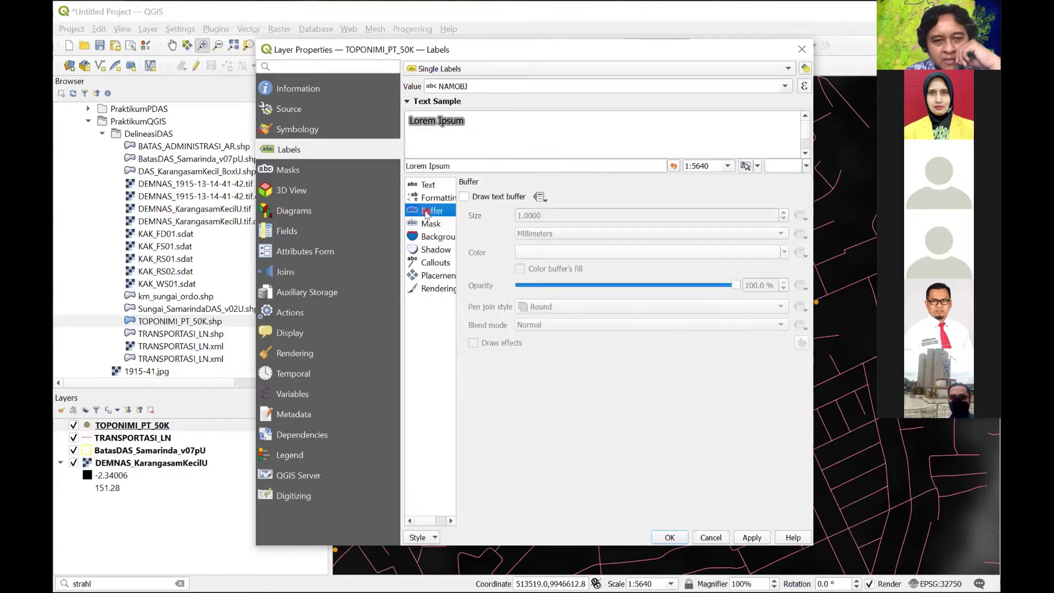
pyautogui.click(465, 198)
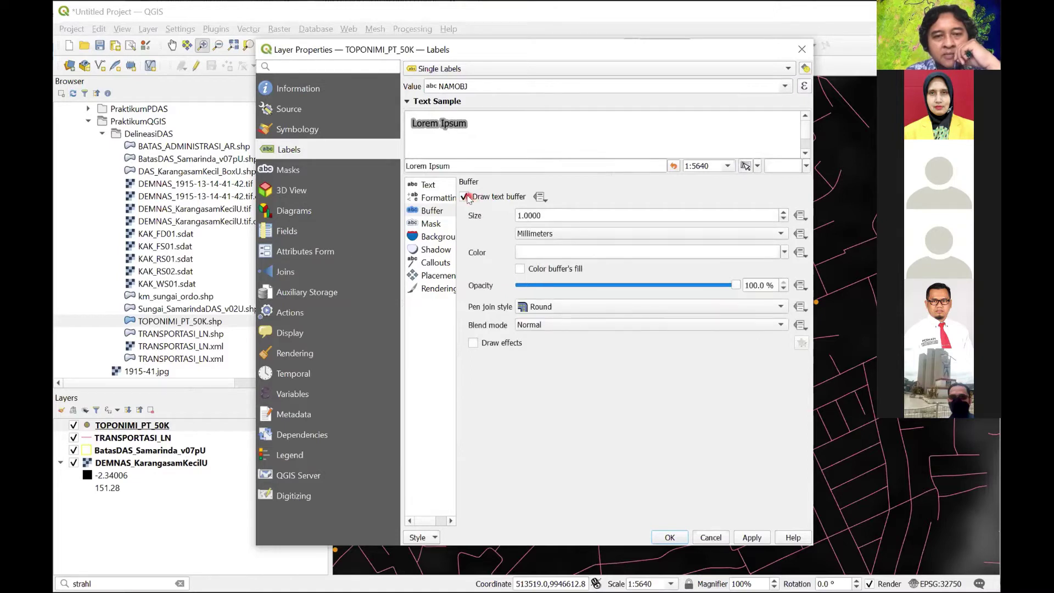
# - Disable the label mask for TOPONIMI_PT_50K and apply the labels with only a 1 mm white text buffer
pyautogui.click(466, 197)
pyautogui.click(470, 224)
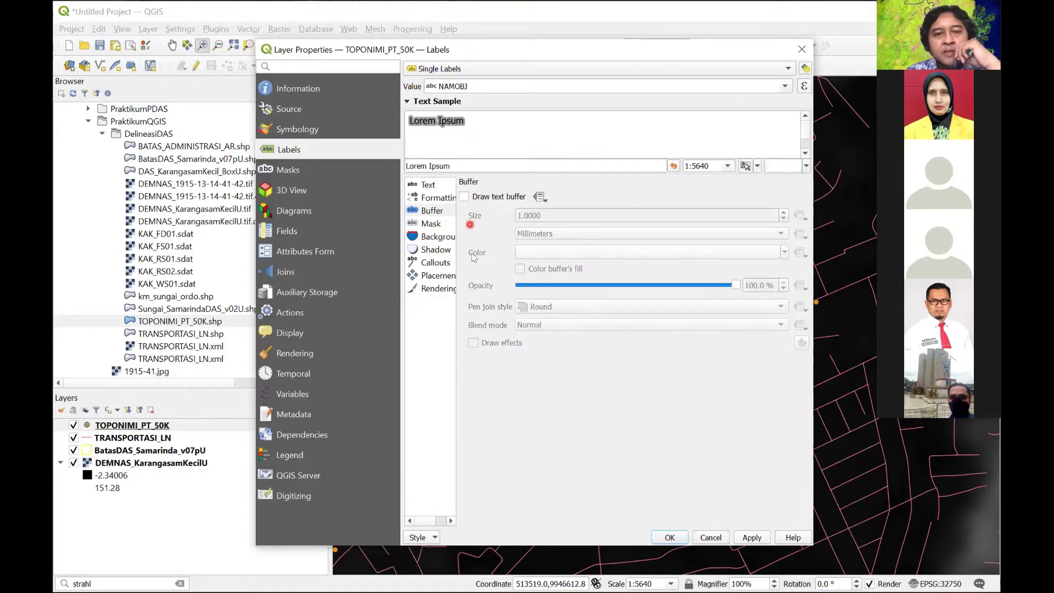
pyautogui.click(431, 224)
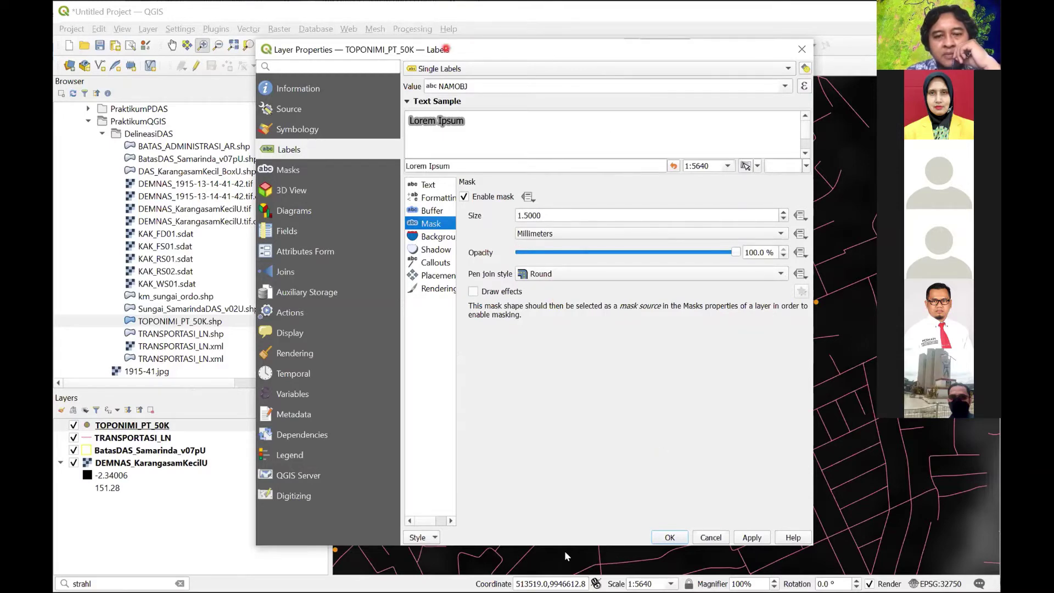
pyautogui.moveTo(446, 49); pyautogui.dragTo(256, 66)
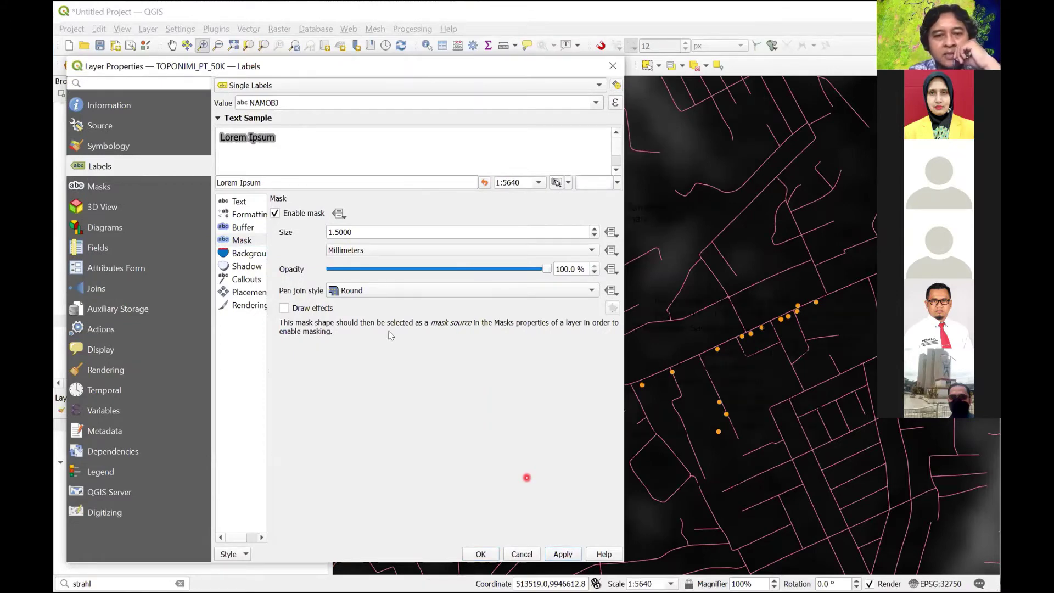
pyautogui.click(275, 214)
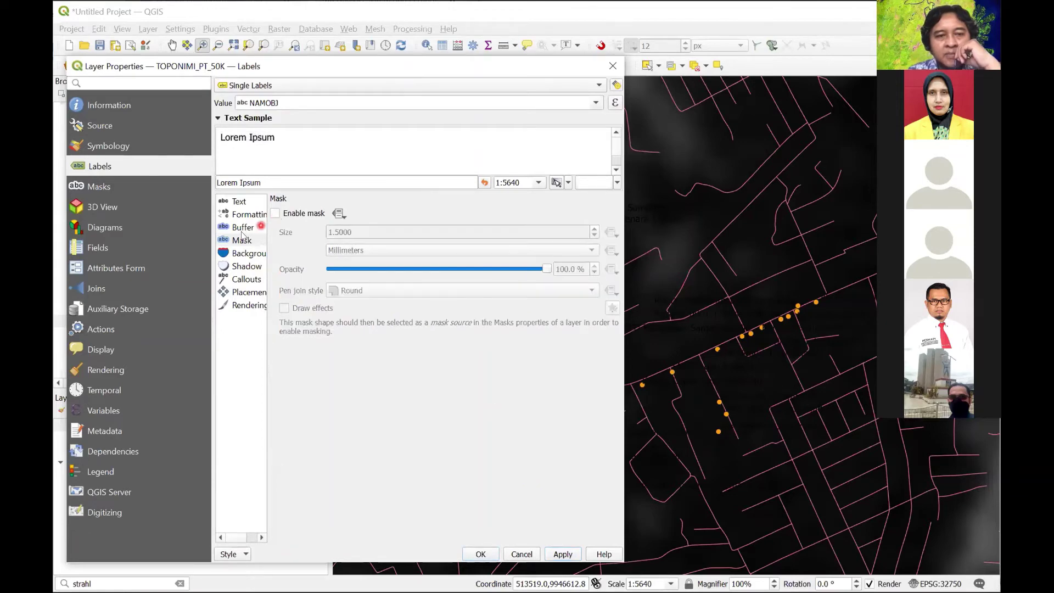
pyautogui.click(258, 227)
pyautogui.click(275, 213)
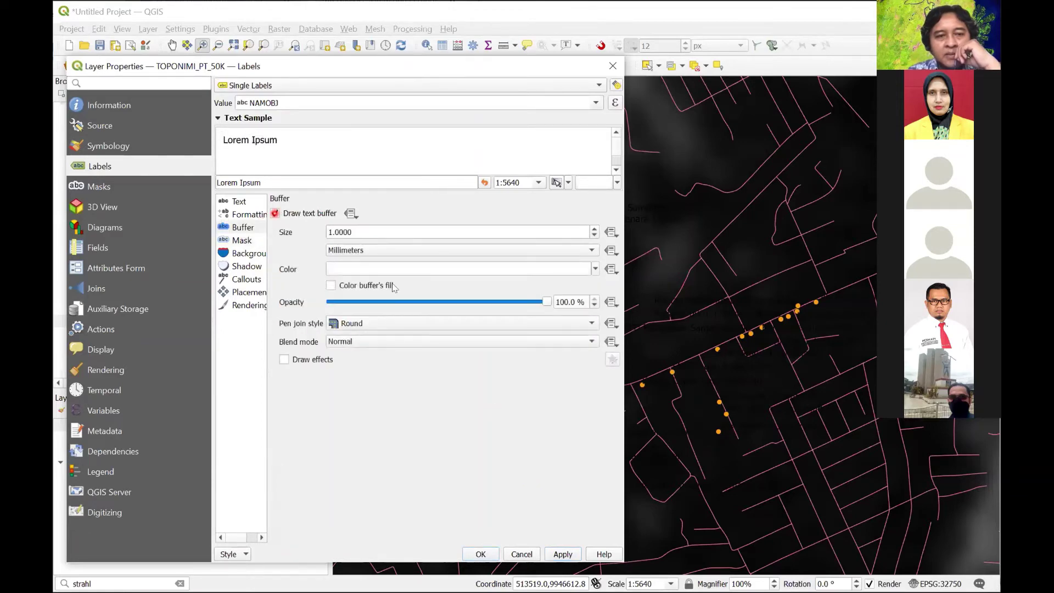
pyautogui.click(559, 554)
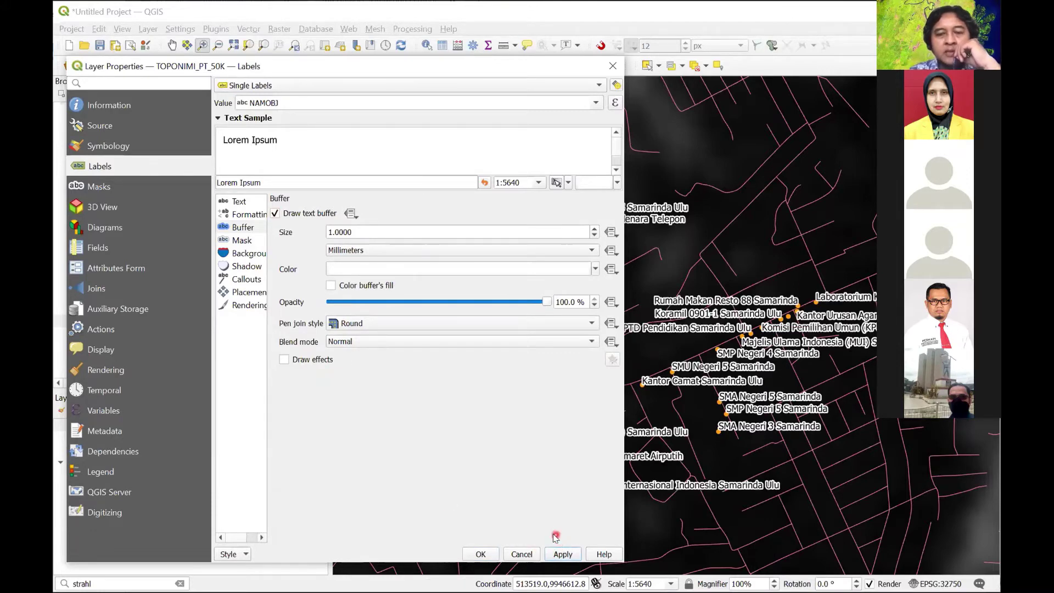
pyautogui.click(487, 555)
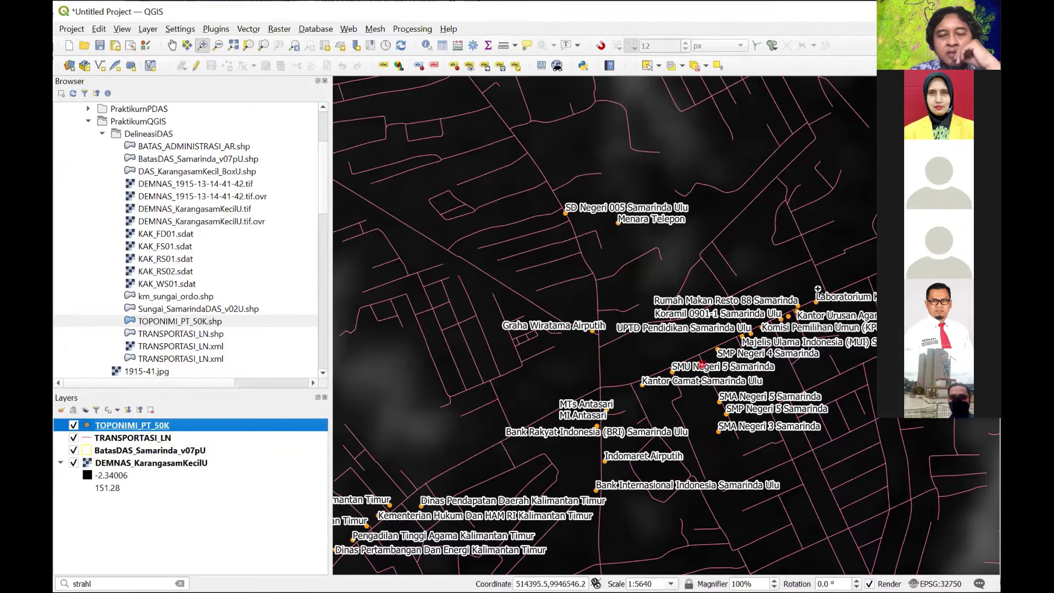
# - Hide the TOPONIMI_PT_50K and TRANSPORTASI_LN layers on the map
pyautogui.click(171, 45)
pyautogui.moveTo(797, 180); pyautogui.dragTo(405, 333)
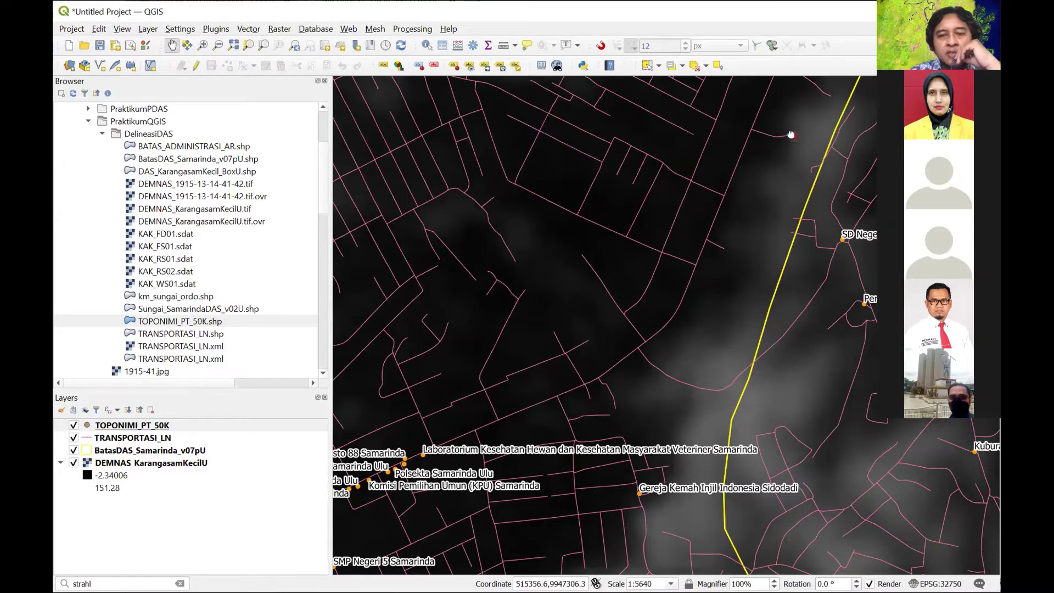
pyautogui.moveTo(796, 153); pyautogui.dragTo(727, 541)
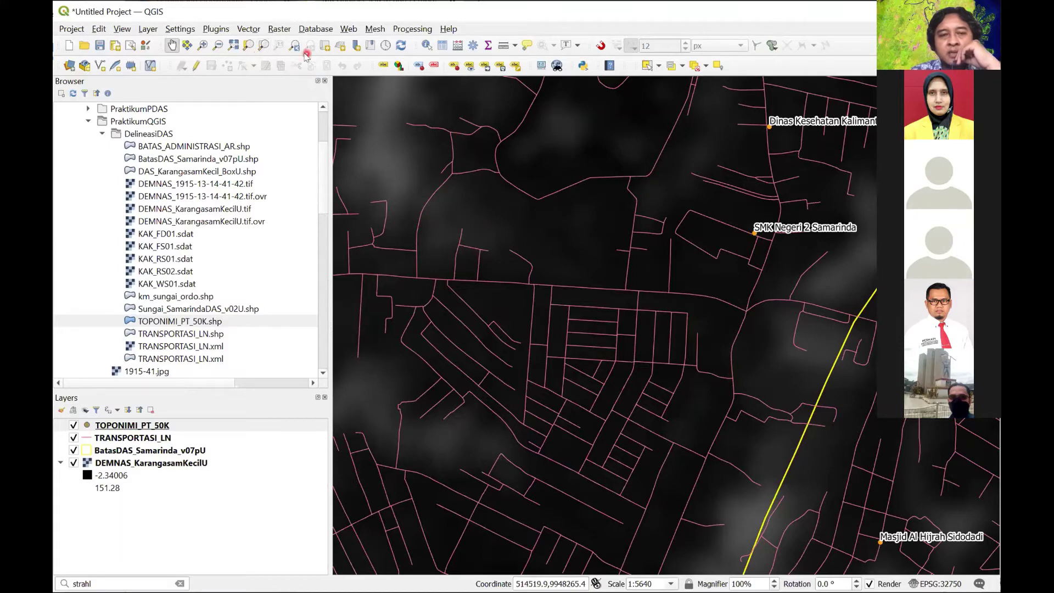
pyautogui.click(217, 45)
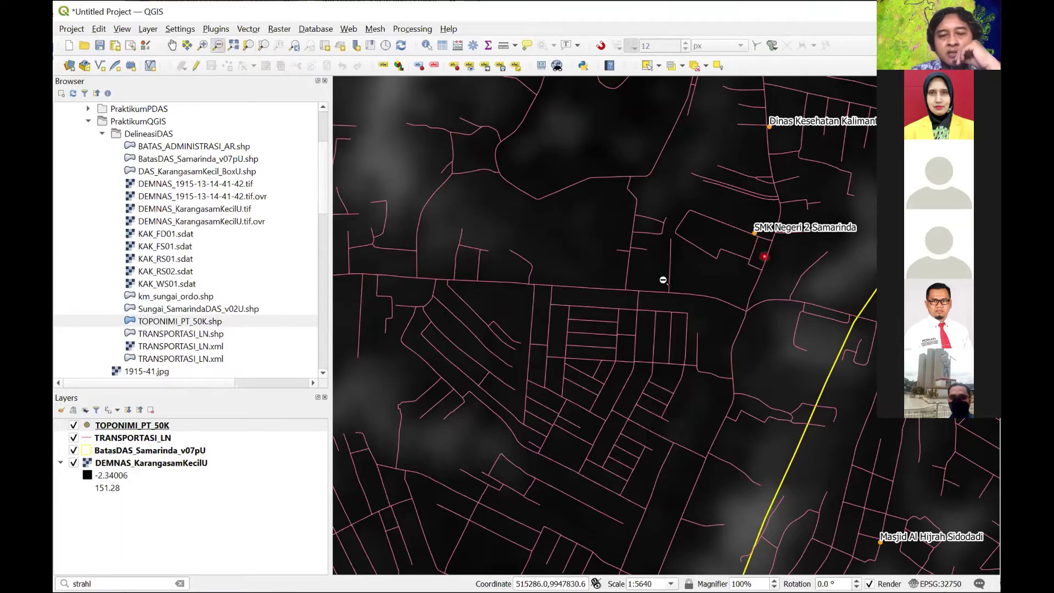
pyautogui.click(663, 280)
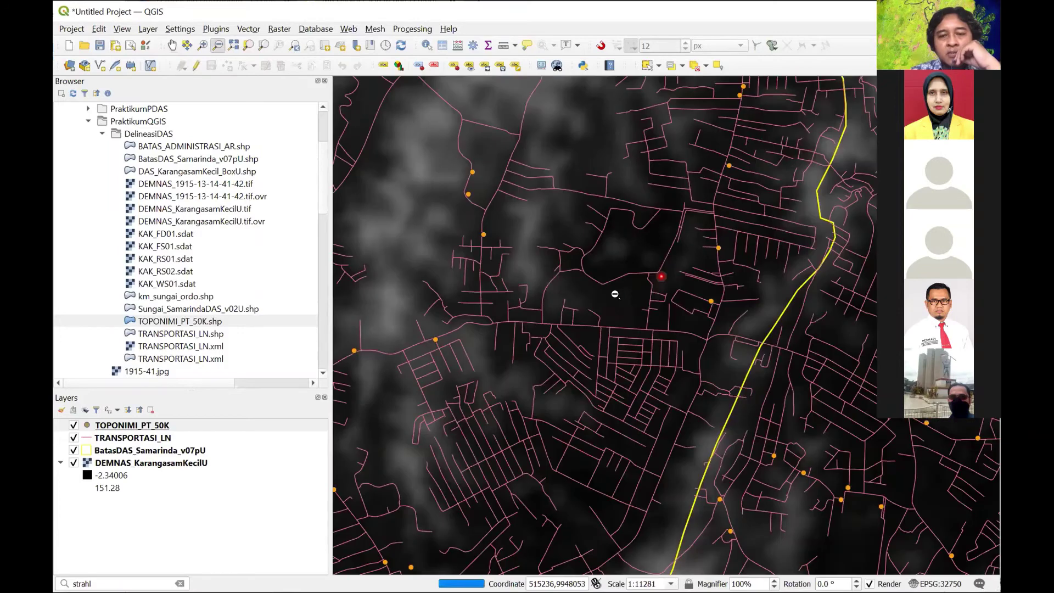
pyautogui.click(74, 425)
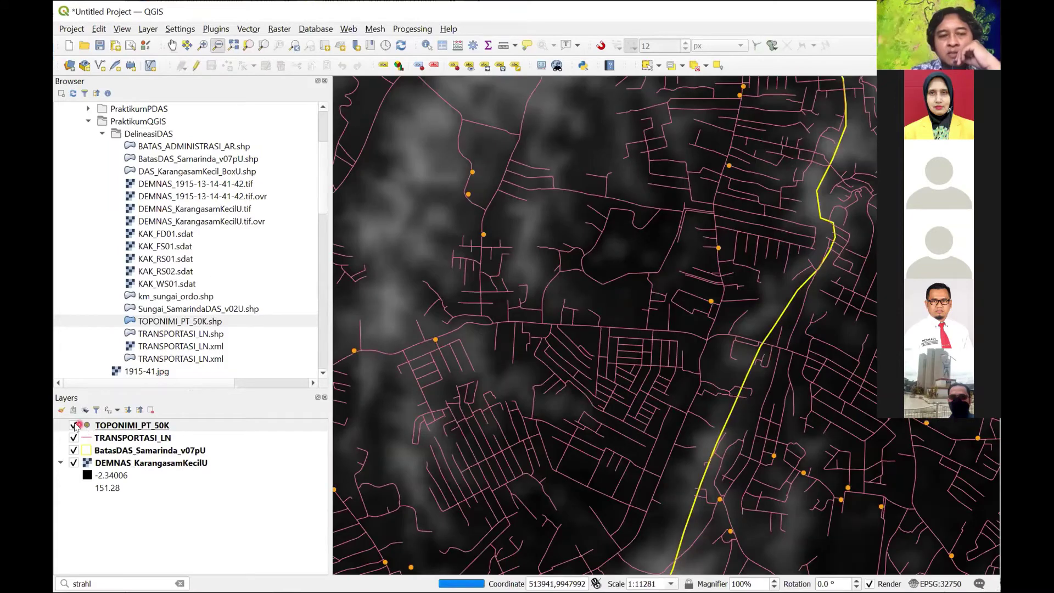
pyautogui.click(74, 438)
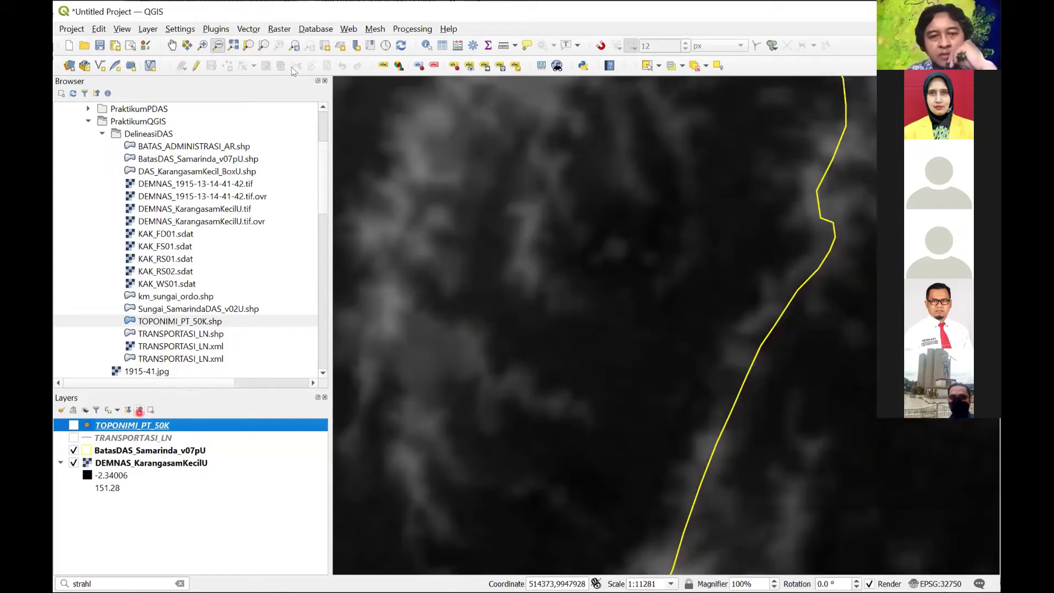
# - Examine the whole Karangasam Kecil DEM against the watershed boundary and review the DelineasiDAS folder's files
pyautogui.click(171, 45)
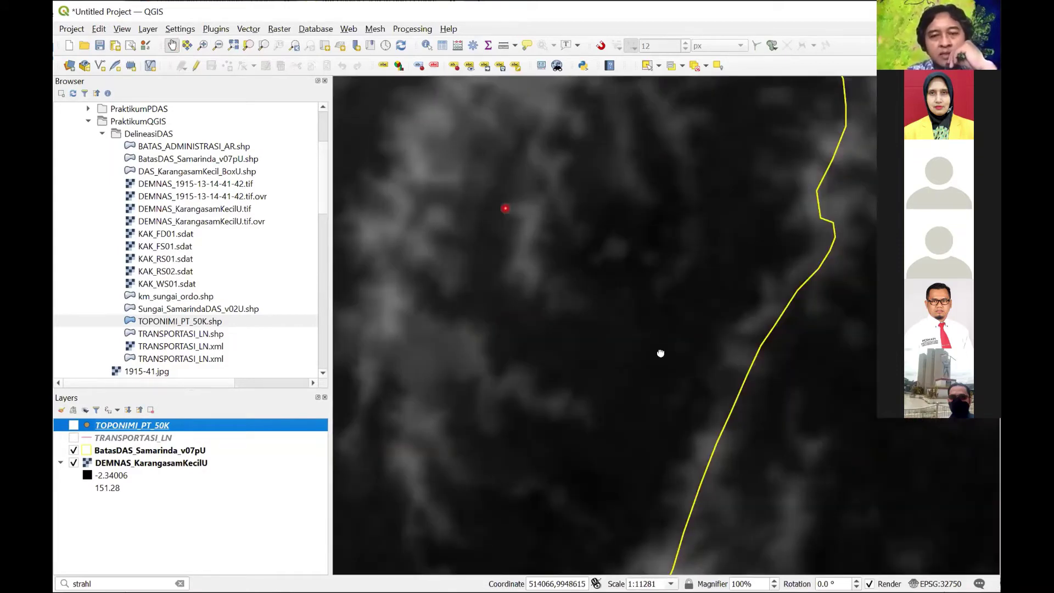
pyautogui.moveTo(681, 329); pyautogui.dragTo(807, 516)
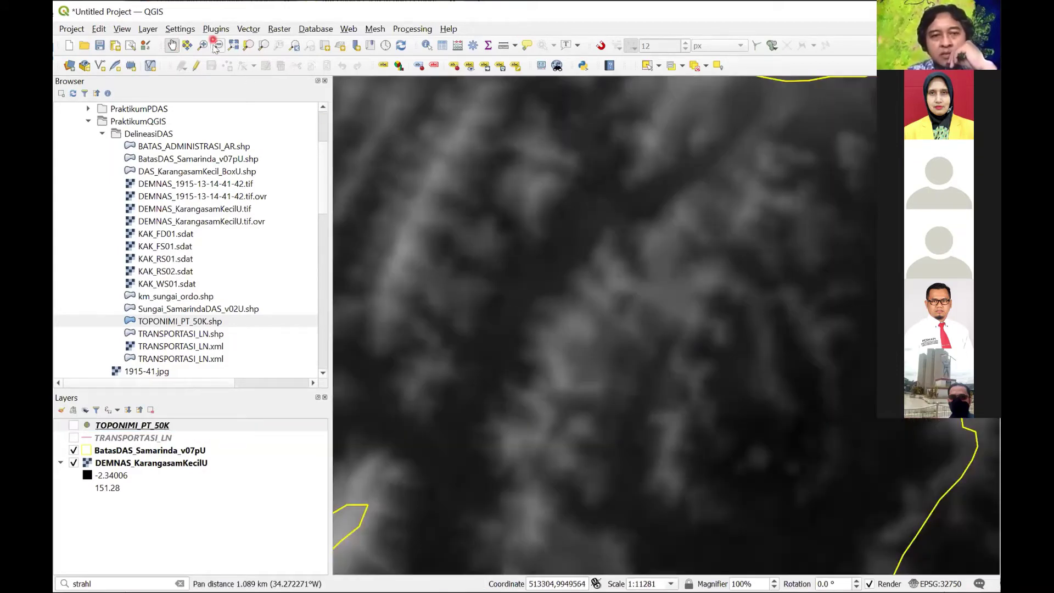
pyautogui.click(217, 47)
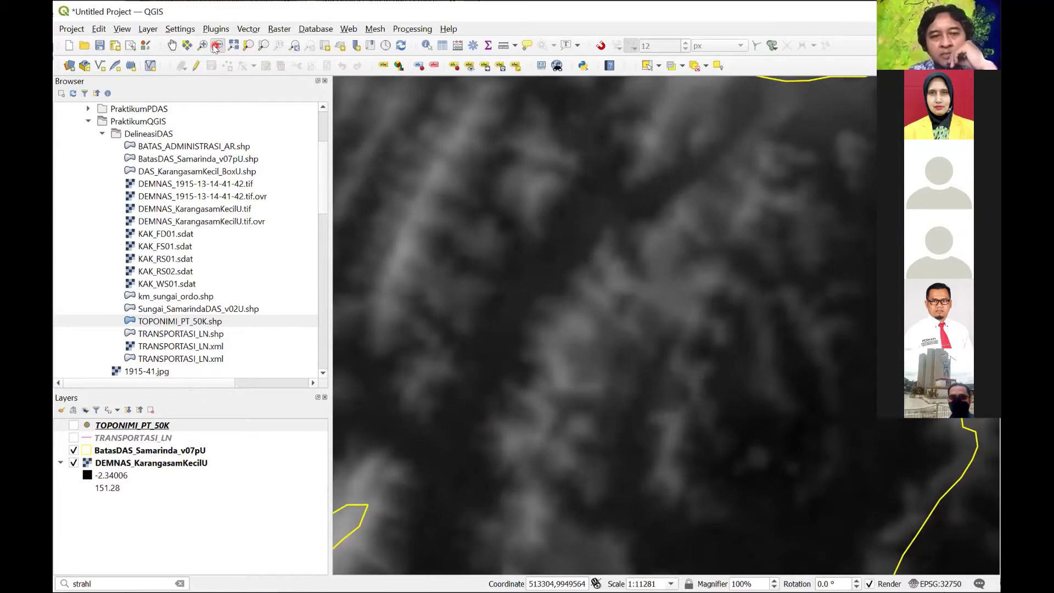
pyautogui.click(586, 331)
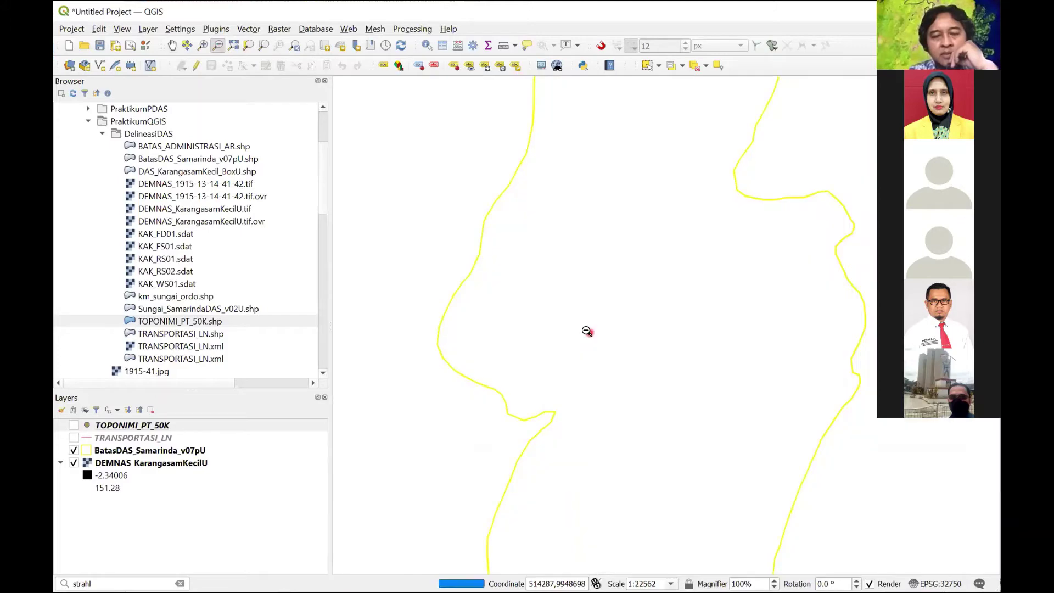
pyautogui.click(607, 322)
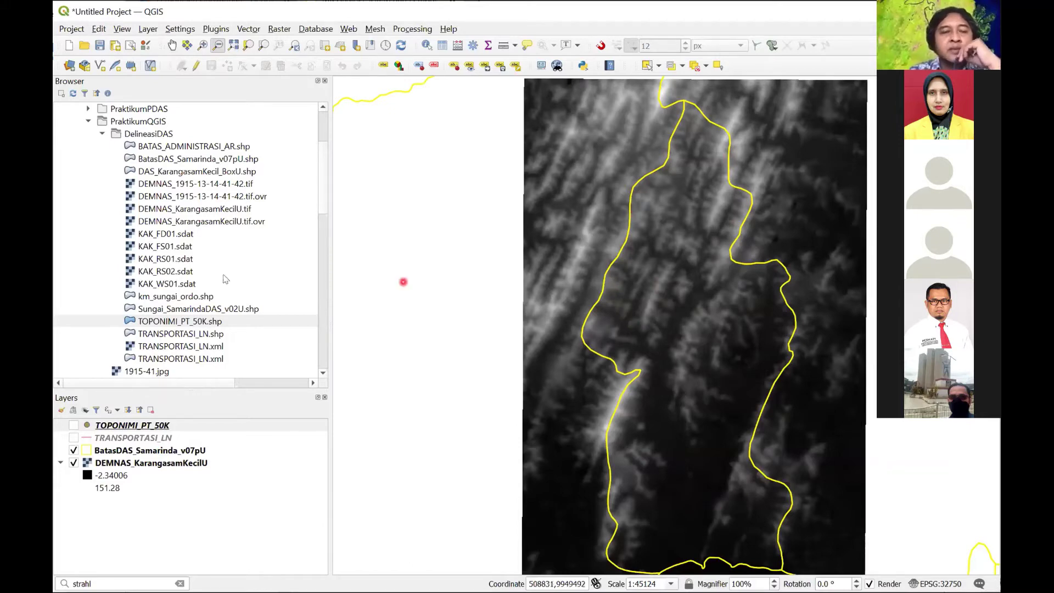
pyautogui.click(102, 134)
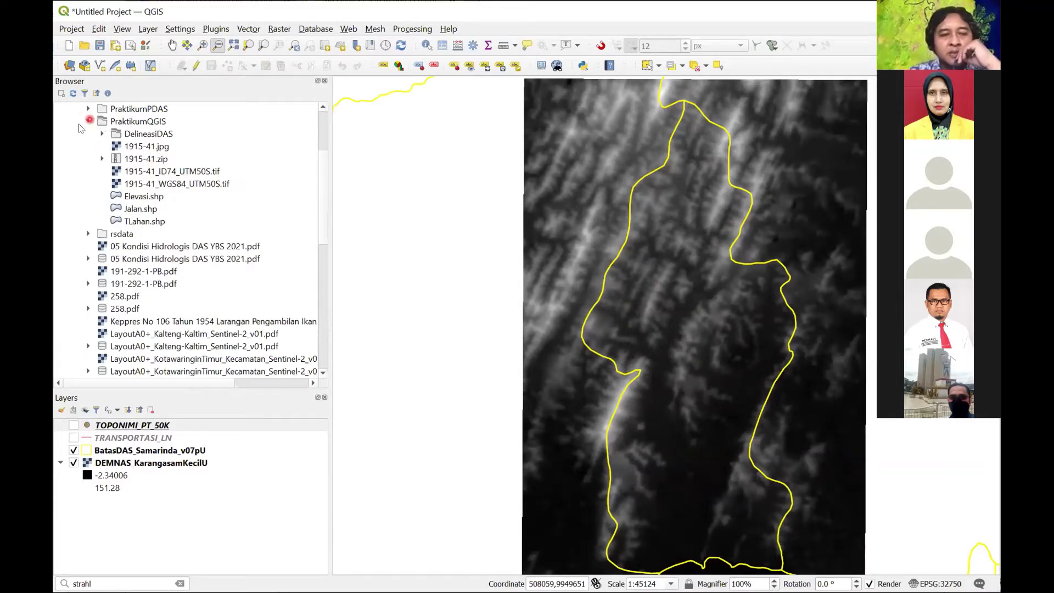
pyautogui.click(102, 134)
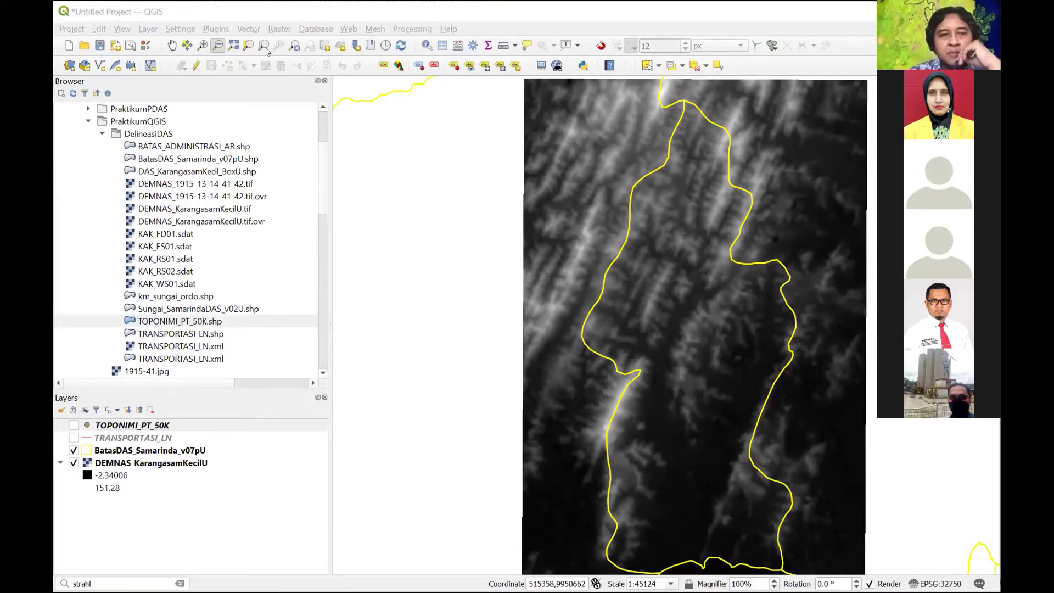
pyautogui.click(311, 49)
pyautogui.scroll(-1, 604, 324)
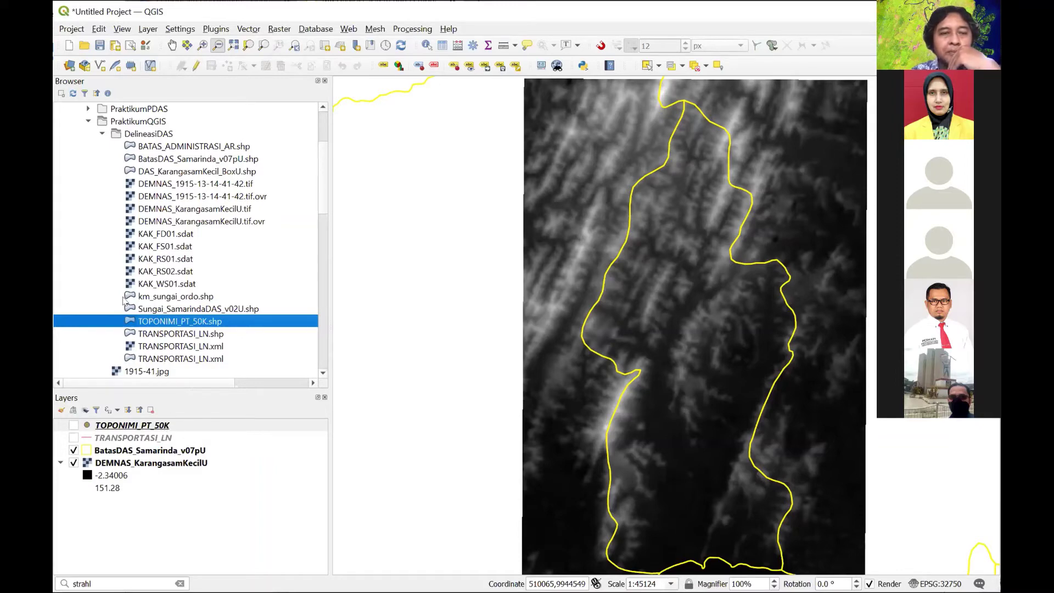
pyautogui.click(172, 46)
pyautogui.moveTo(709, 409); pyautogui.dragTo(698, 396)
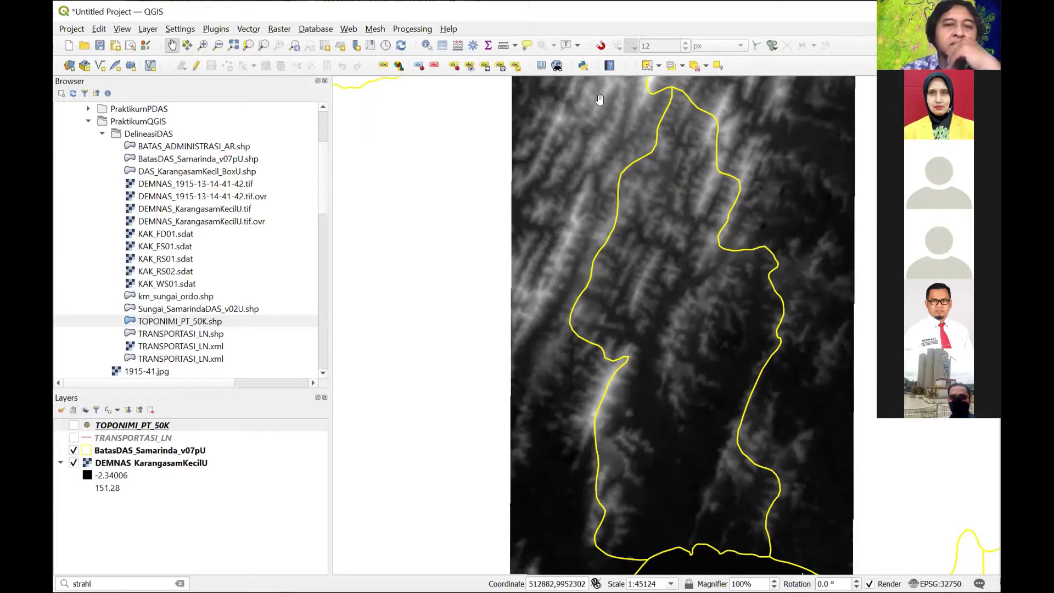
pyautogui.scroll(1, 599, 99)
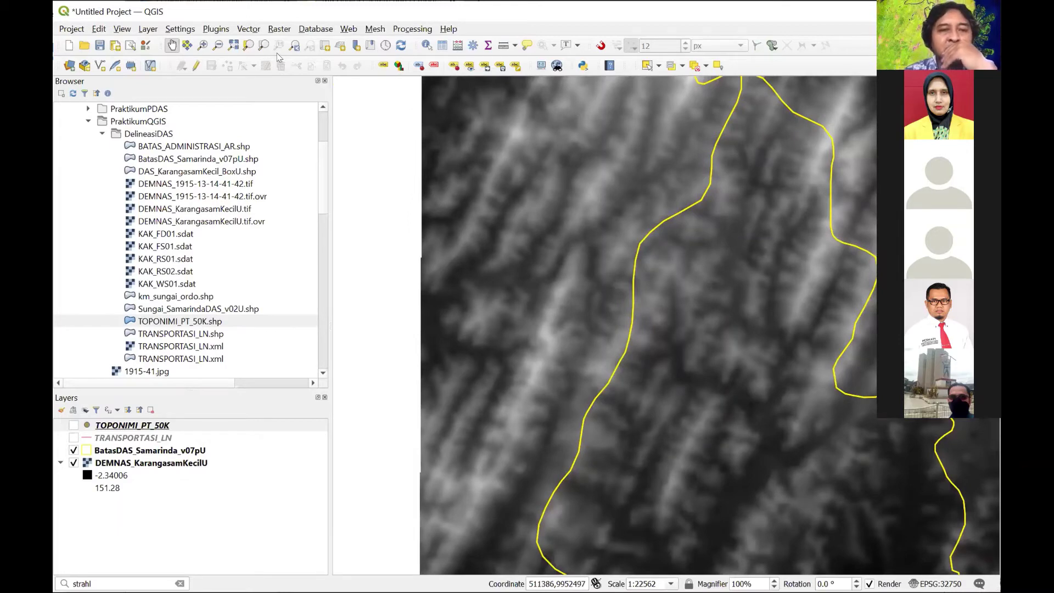
pyautogui.click(298, 45)
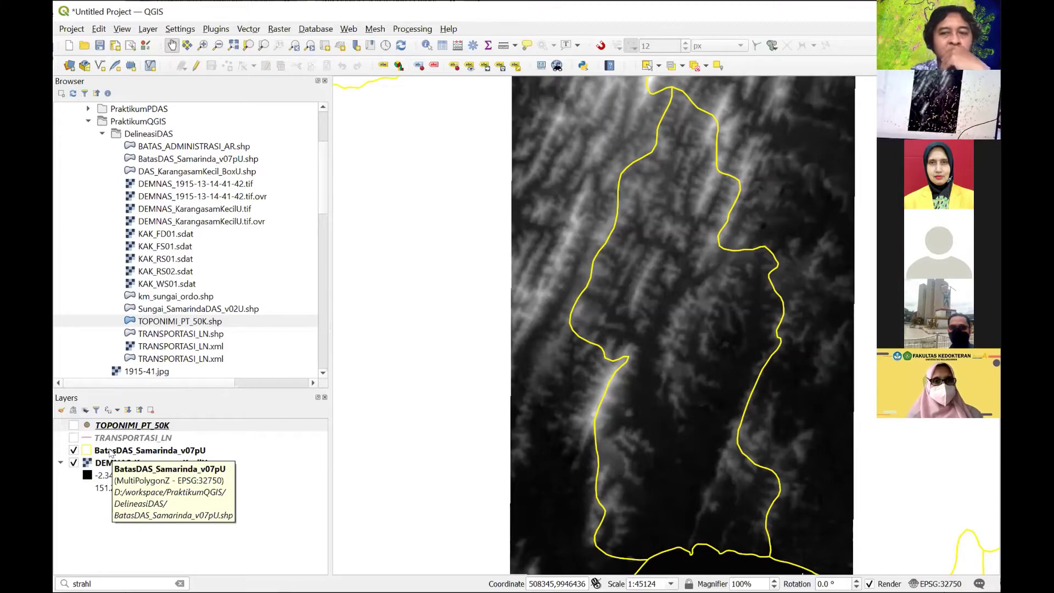
pyautogui.click(135, 451)
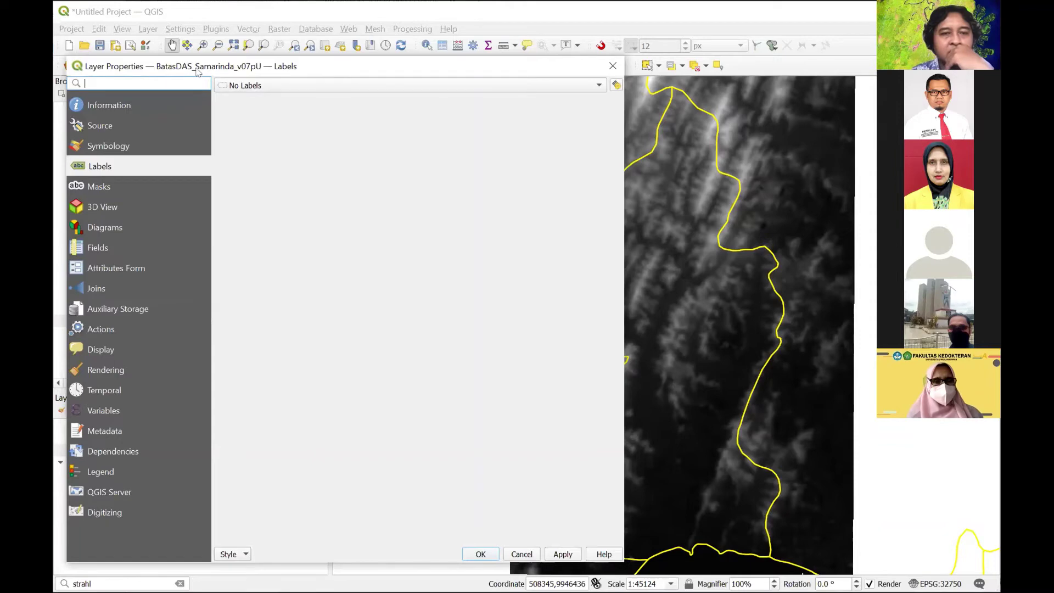
pyautogui.moveTo(464, 71); pyautogui.dragTo(733, 76)
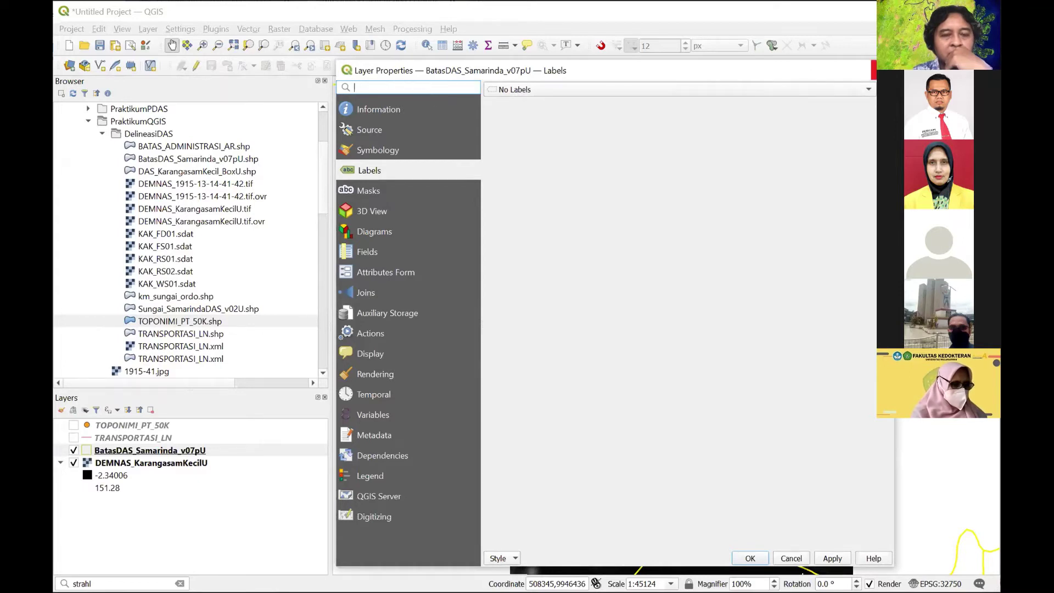
pyautogui.click(873, 70)
# - Review the source information in the layer properties of BatasDAS_Samarinda_v07pU
pyautogui.rightClick(169, 451)
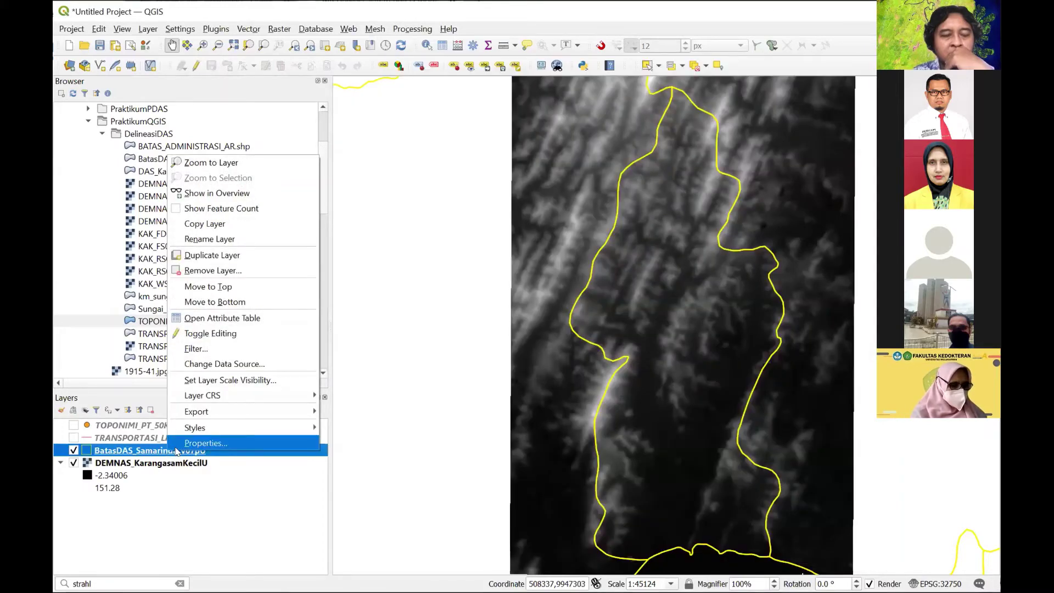
pyautogui.click(546, 250)
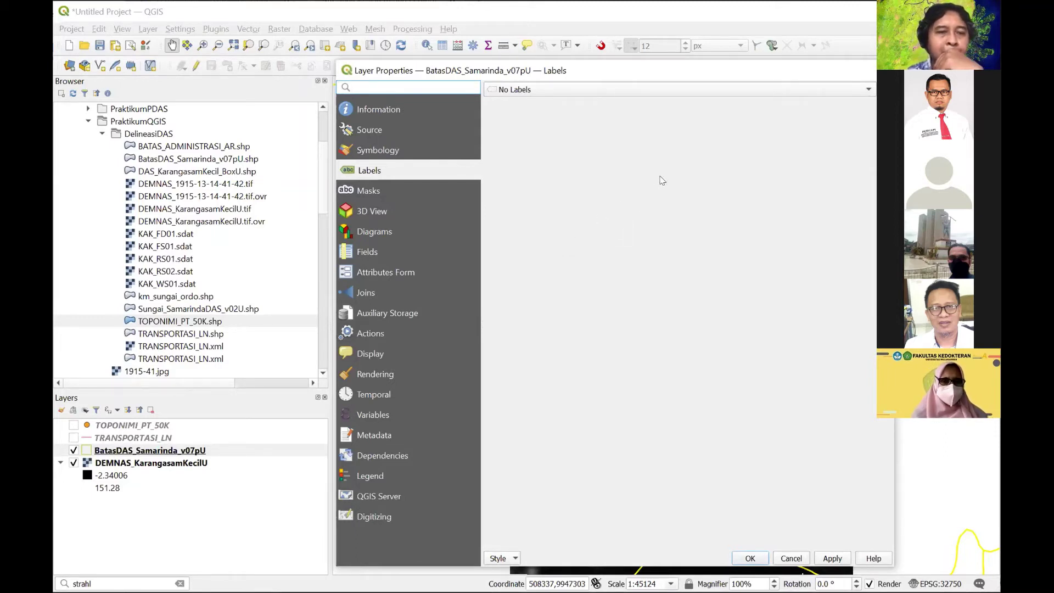
pyautogui.click(401, 109)
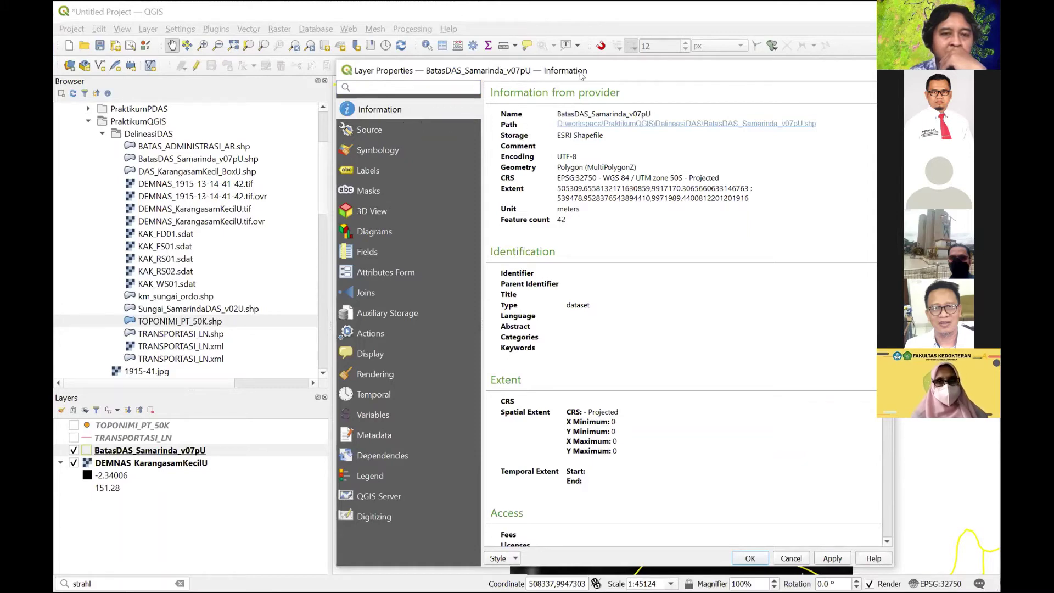
pyautogui.moveTo(581, 75); pyautogui.dragTo(609, 103)
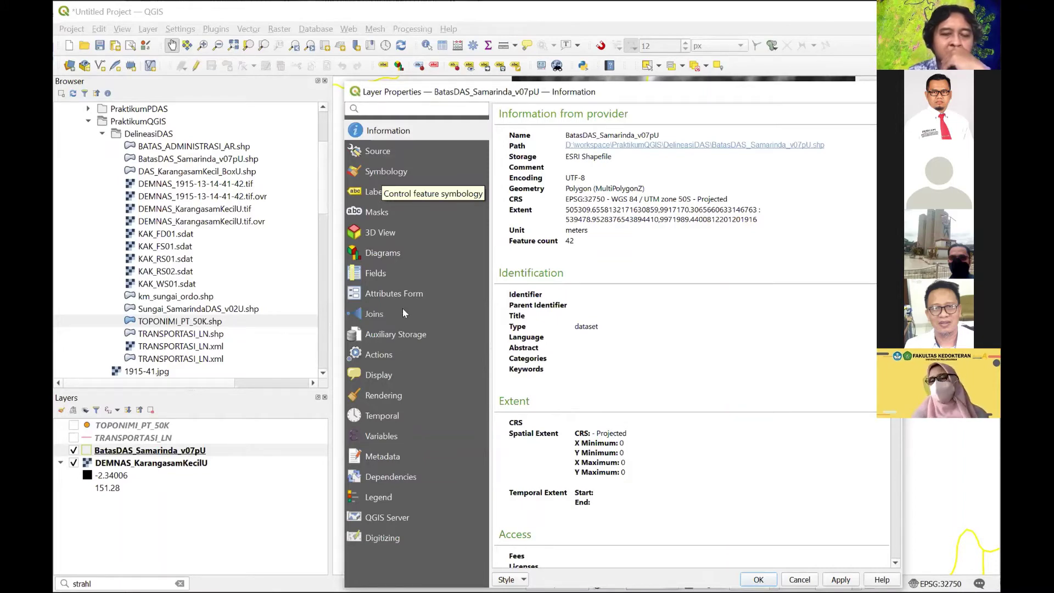
# - Review the Simple Fill symbology of BatasDAS_Samarinda_v07pU, including its fill and stroke colour options, and dismiss the layer properties
pyautogui.click(396, 174)
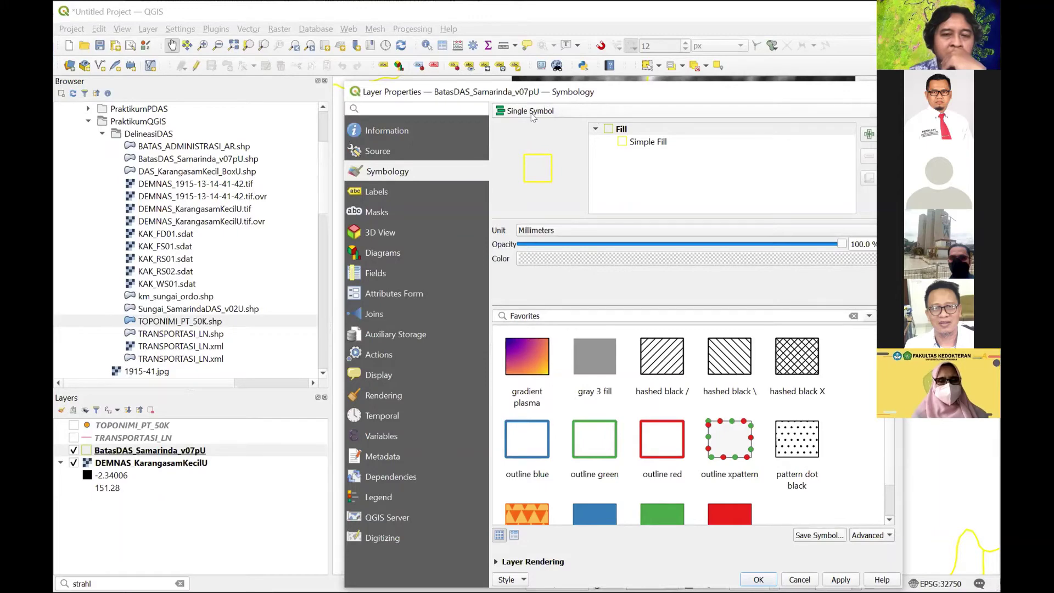
pyautogui.click(662, 142)
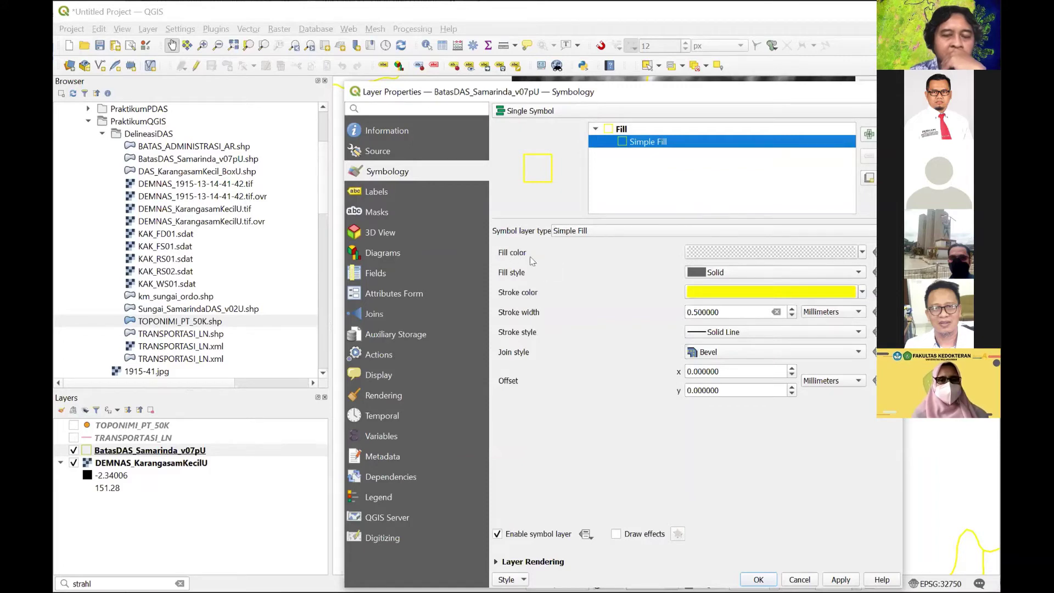
pyautogui.click(862, 252)
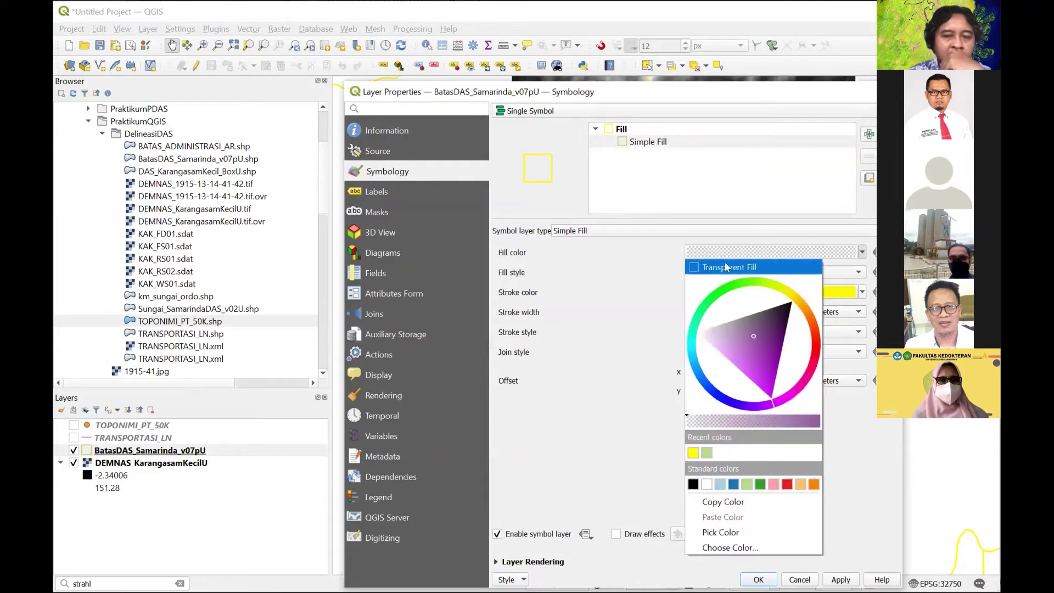
pyautogui.click(694, 269)
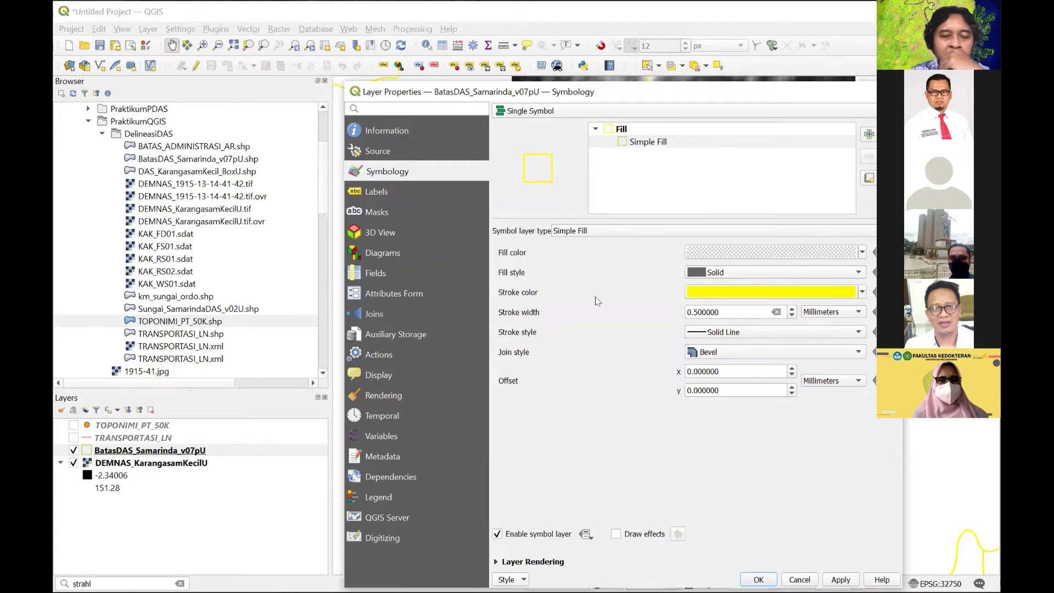
pyautogui.click(862, 292)
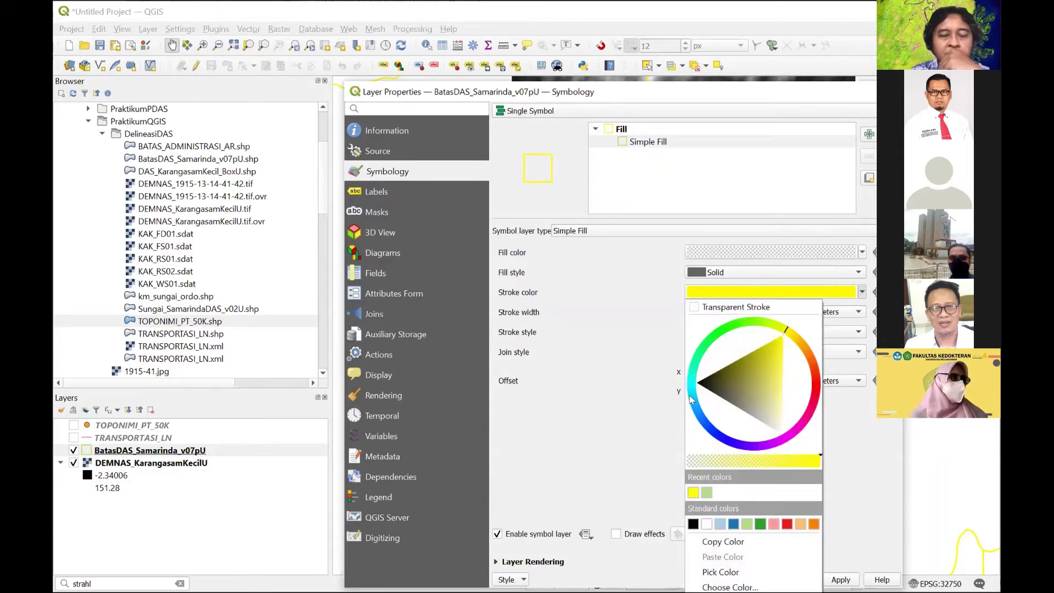
pyautogui.click(652, 379)
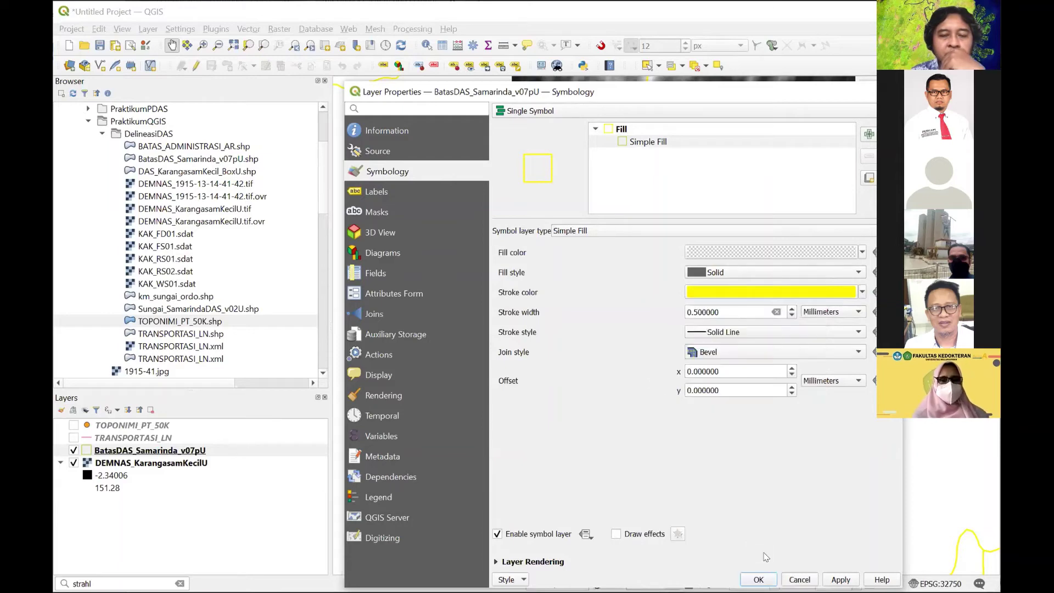
pyautogui.click(799, 579)
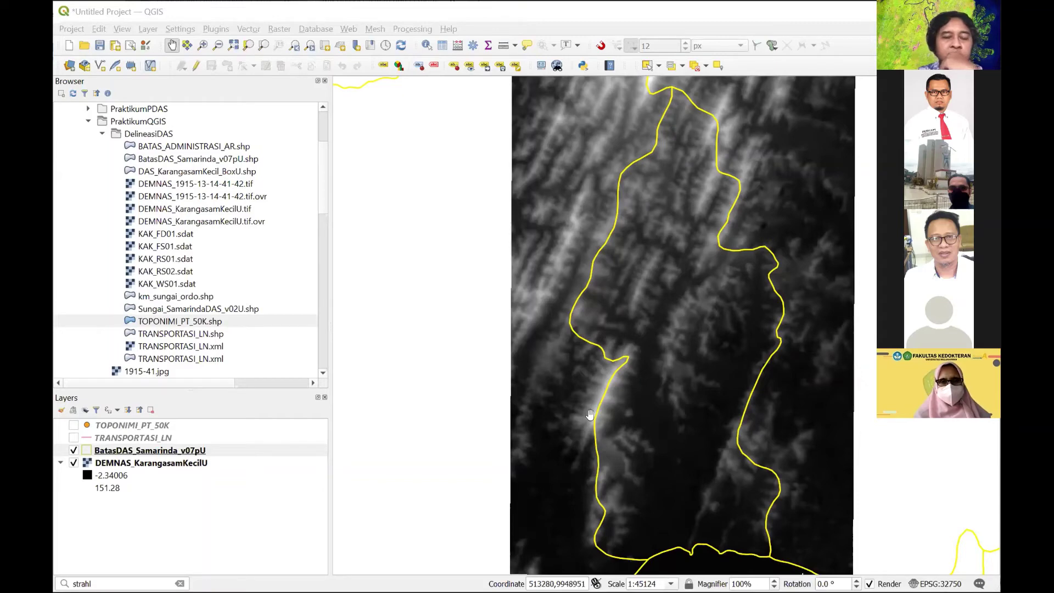
# - Hide BatasDAS_Samarinda_v07pU, check the road and toponym overlays briefly, and leave only the DEMNAS_KarangasamKecilU layer shown and selected
pyautogui.click(73, 450)
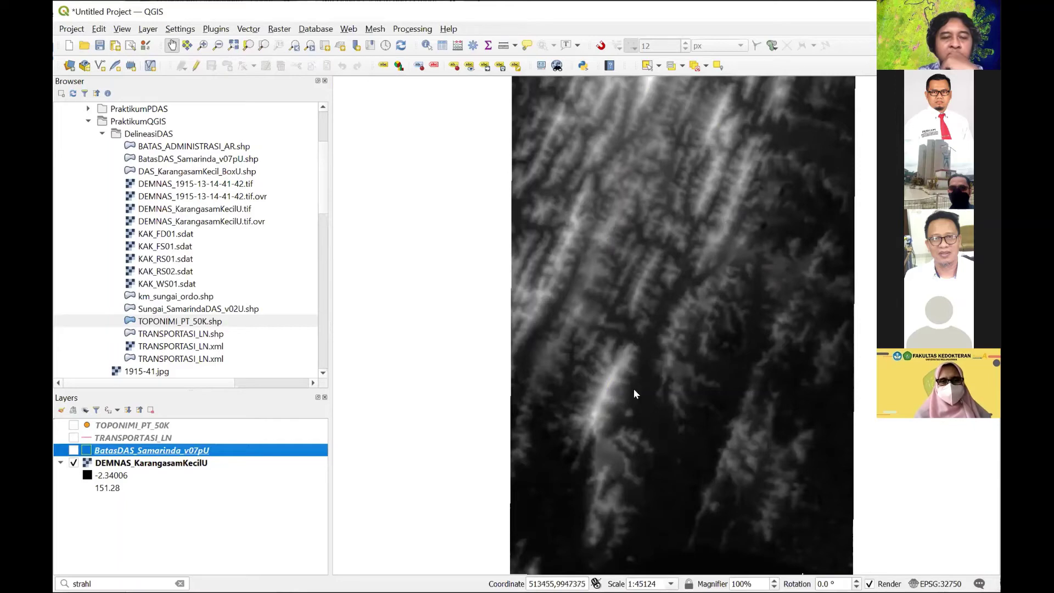
pyautogui.click(73, 437)
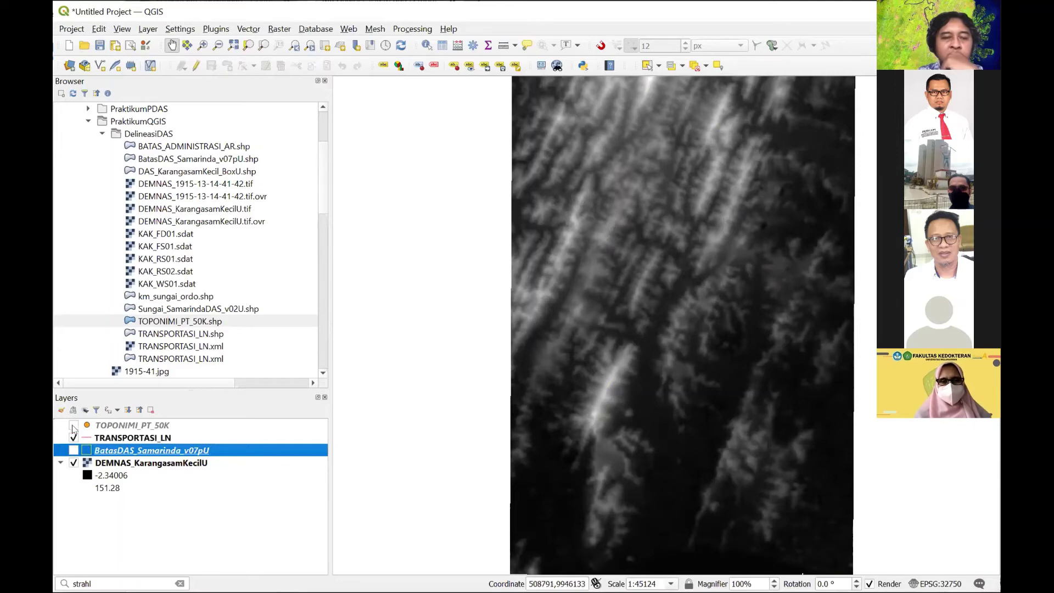
pyautogui.click(73, 426)
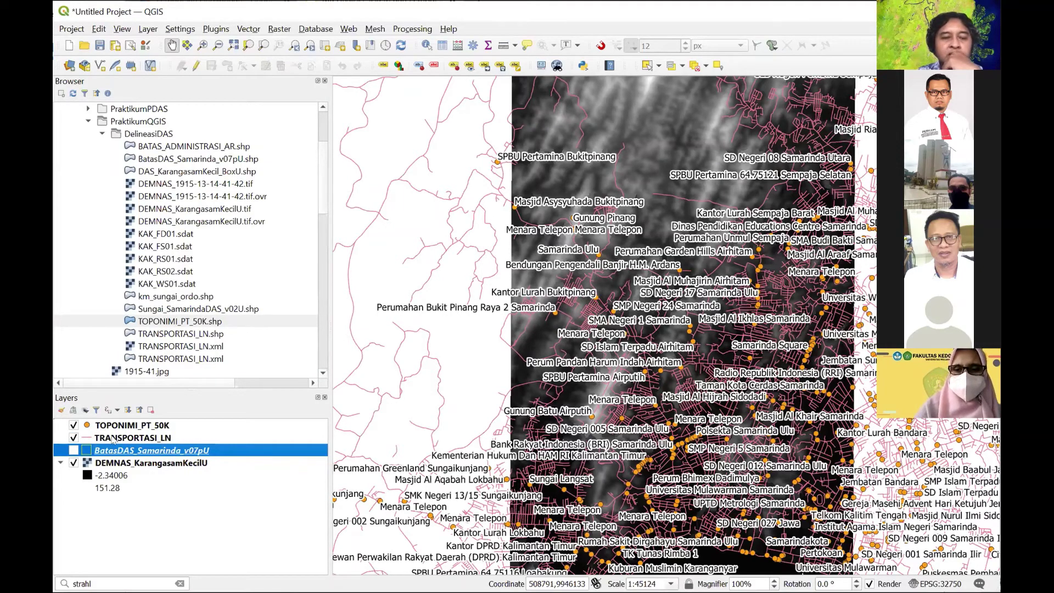
pyautogui.click(73, 437)
pyautogui.click(73, 425)
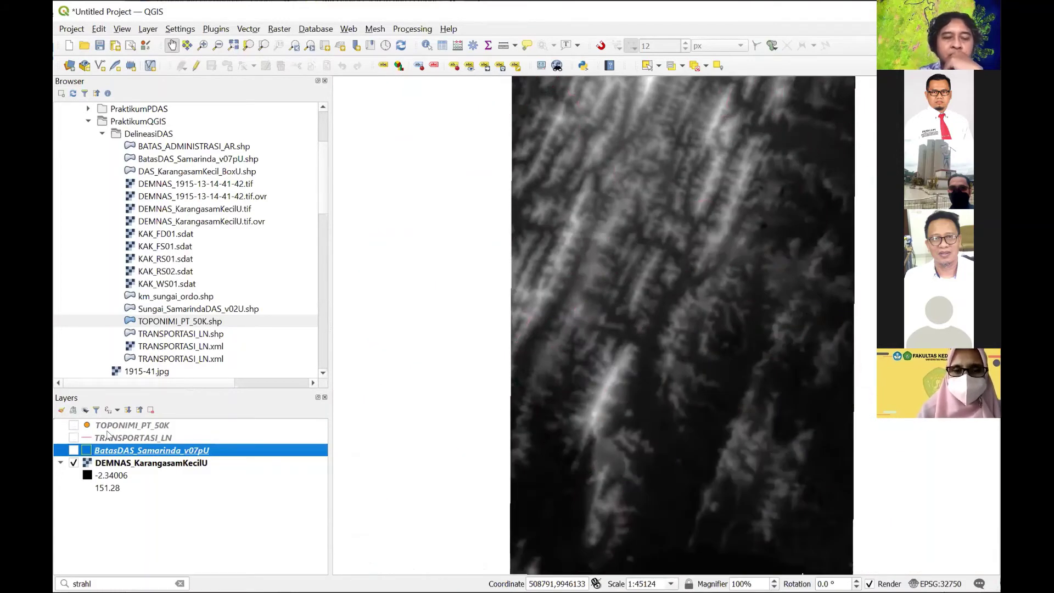
pyautogui.click(117, 464)
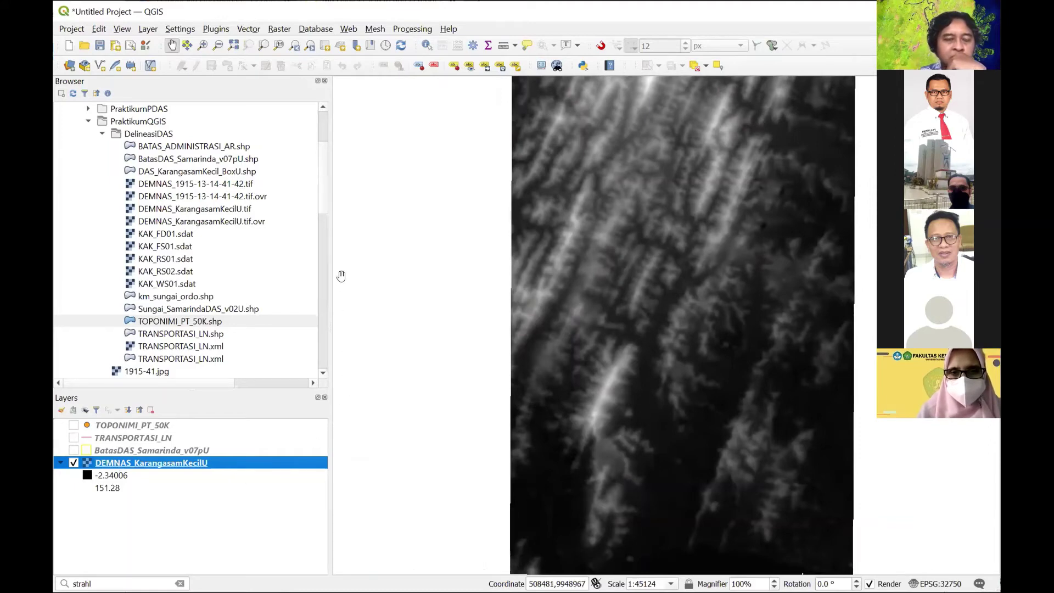
pyautogui.click(327, 165)
pyautogui.moveTo(326, 165); pyautogui.dragTo(324, 184)
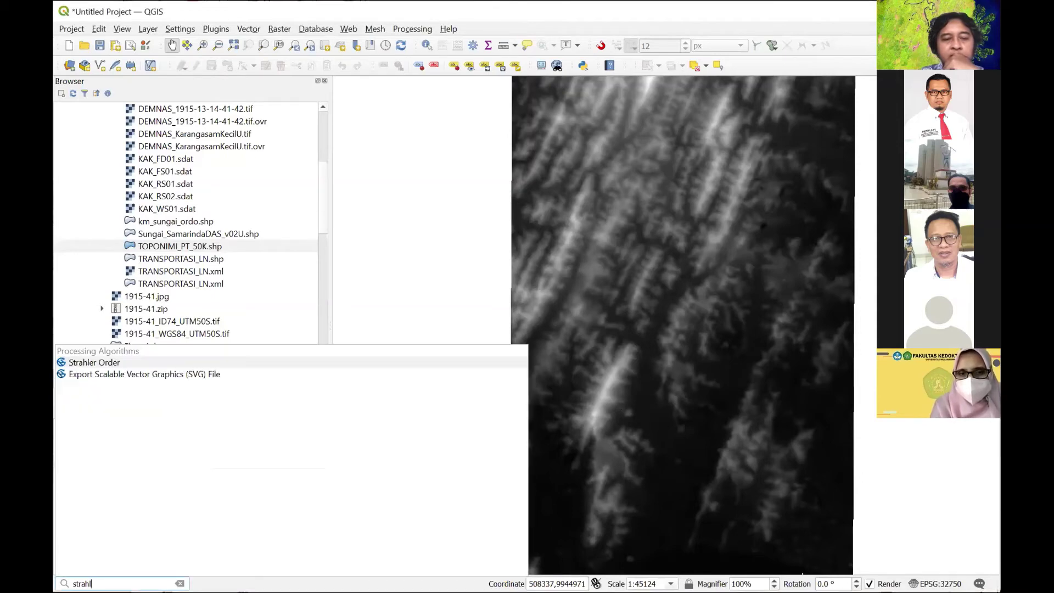
# - Search the processing algorithms for "fill sink" in place of the earlier search text
pyautogui.hotkey('ctrl', 'a')
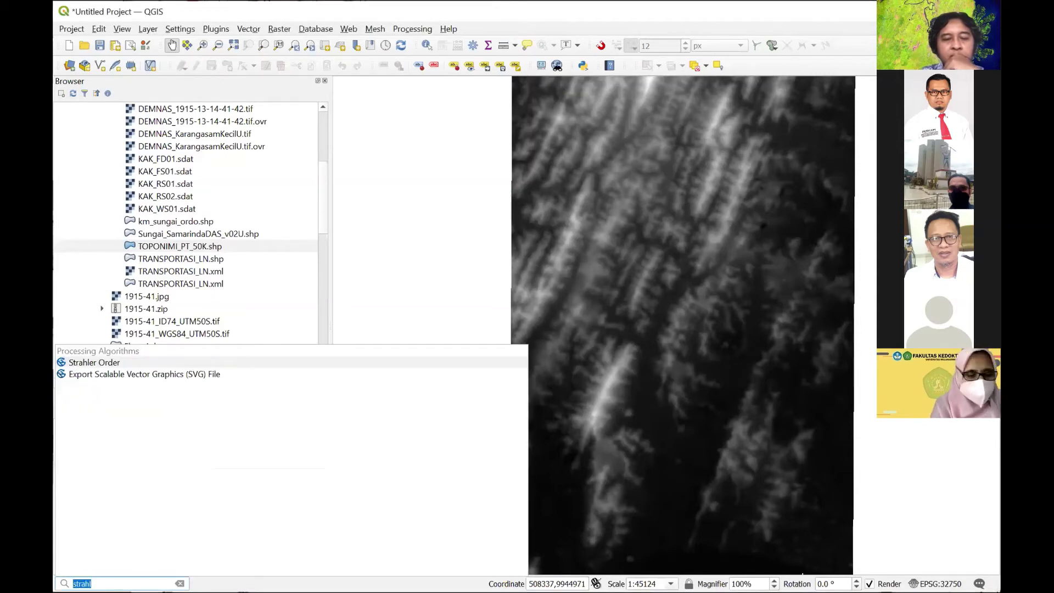
pyautogui.press('BackSpace')
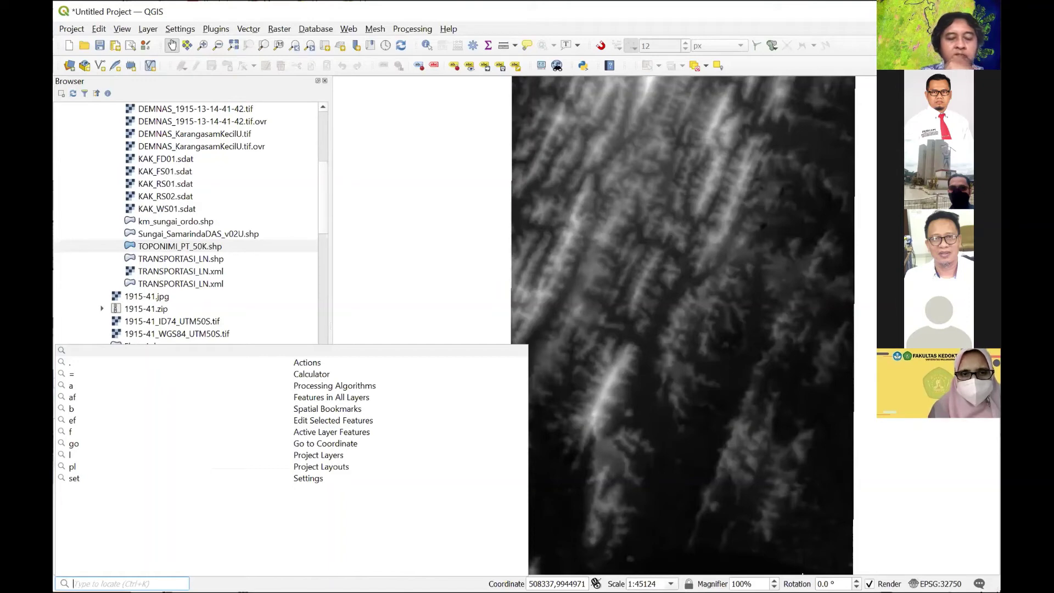
pyautogui.write('fill')
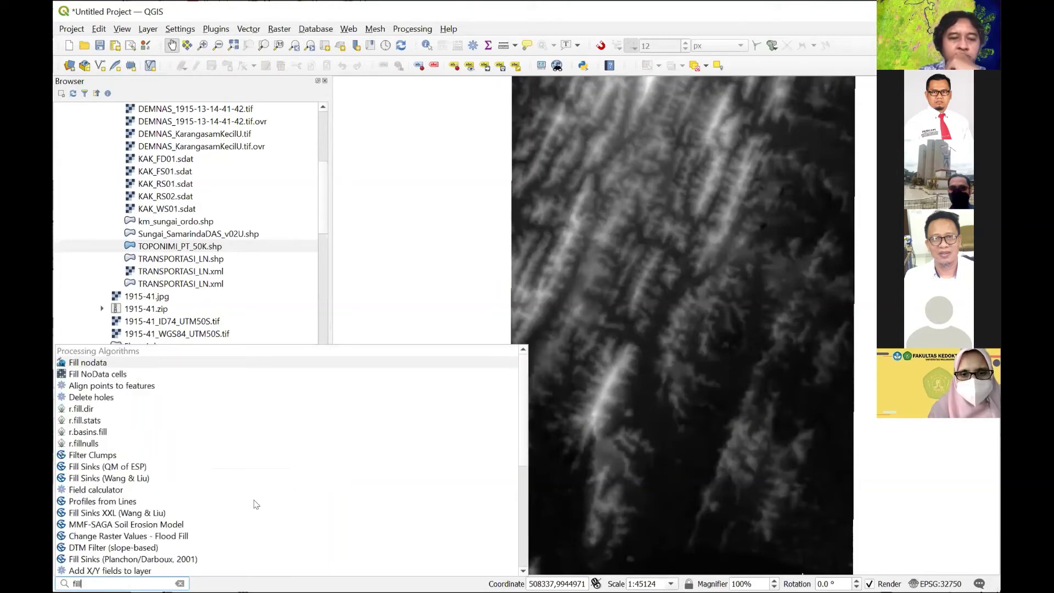
pyautogui.write(' sink')
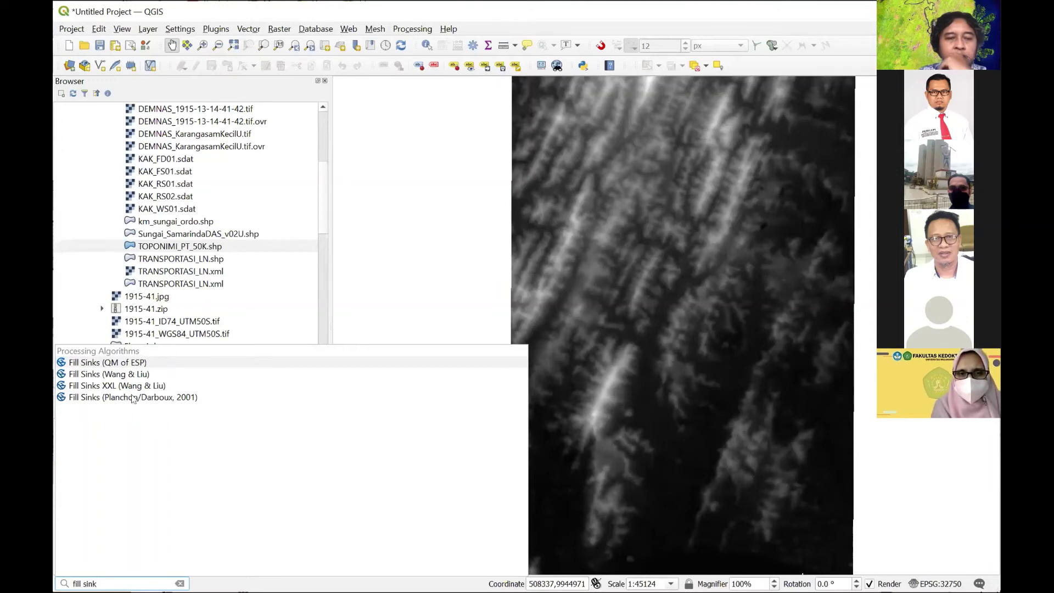
# - Review the input and output parameters of the Fill Sinks (Wang & Liu) algorithm and close it without running
pyautogui.click(92, 379)
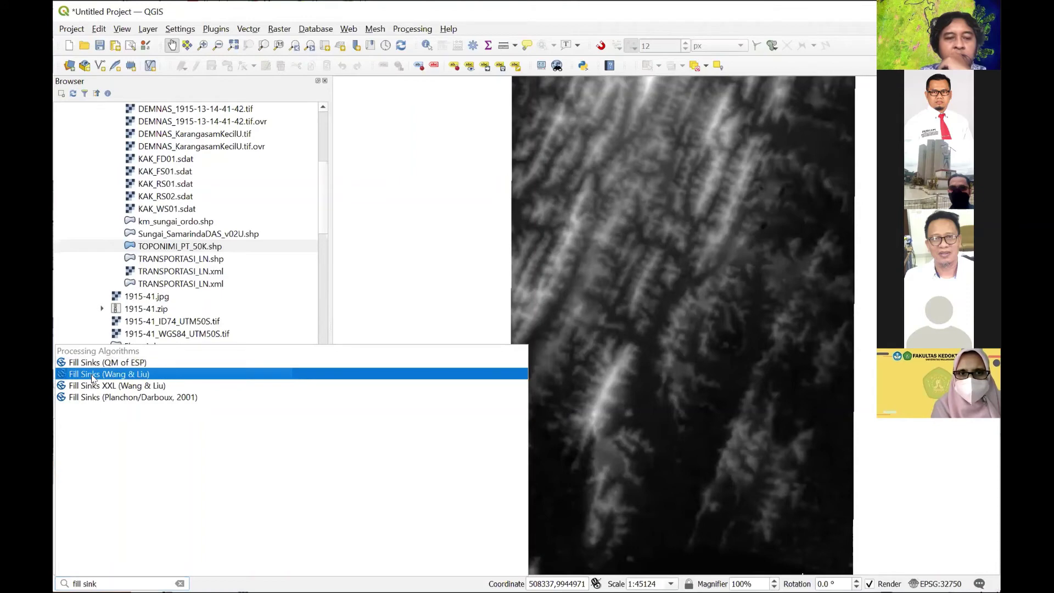
pyautogui.click(144, 375)
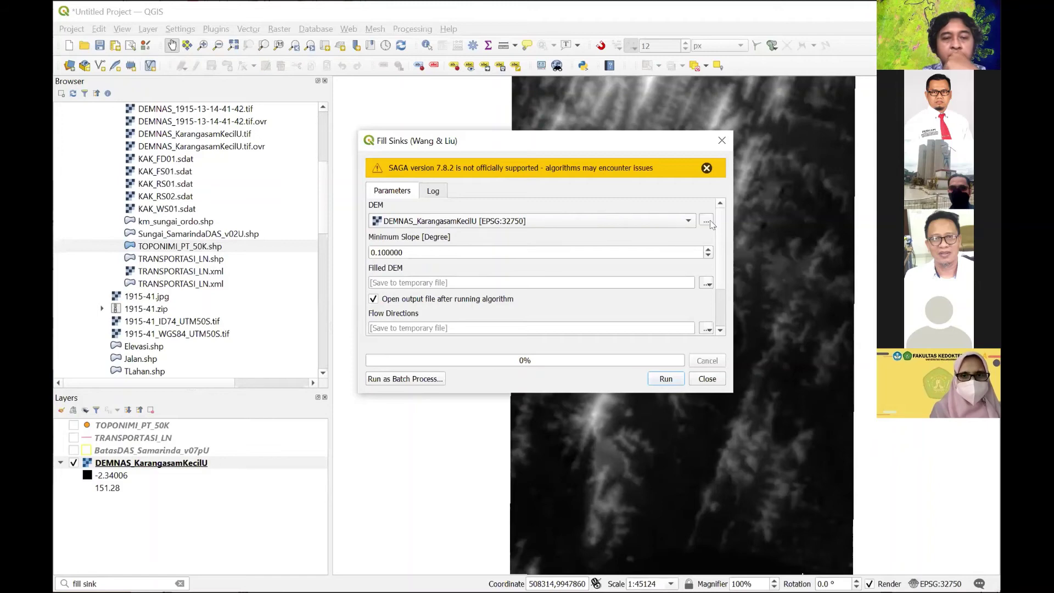
pyautogui.moveTo(721, 216); pyautogui.dragTo(719, 229)
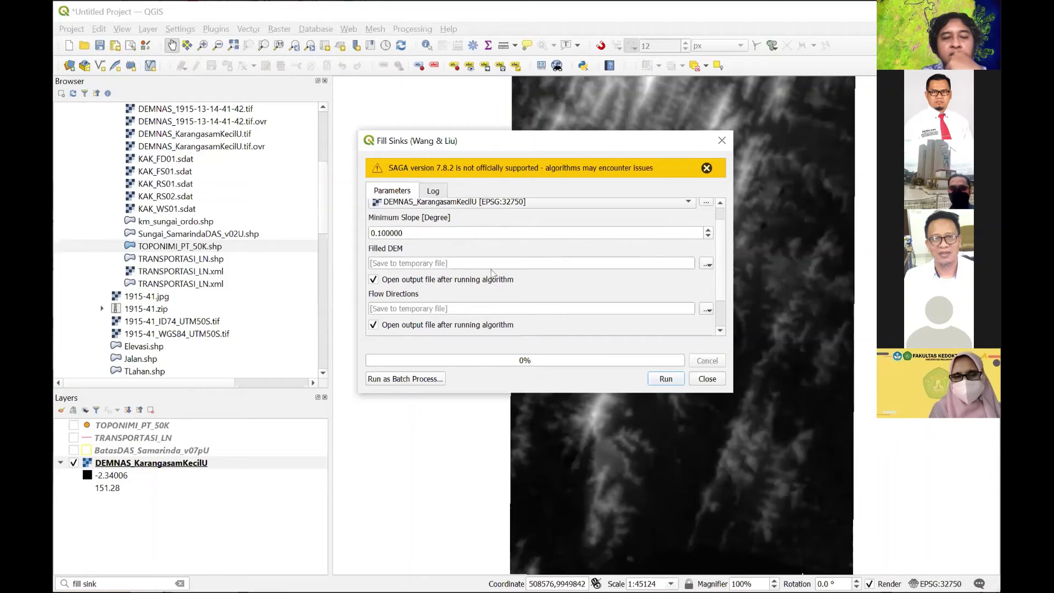
pyautogui.scroll(-3, 721, 237)
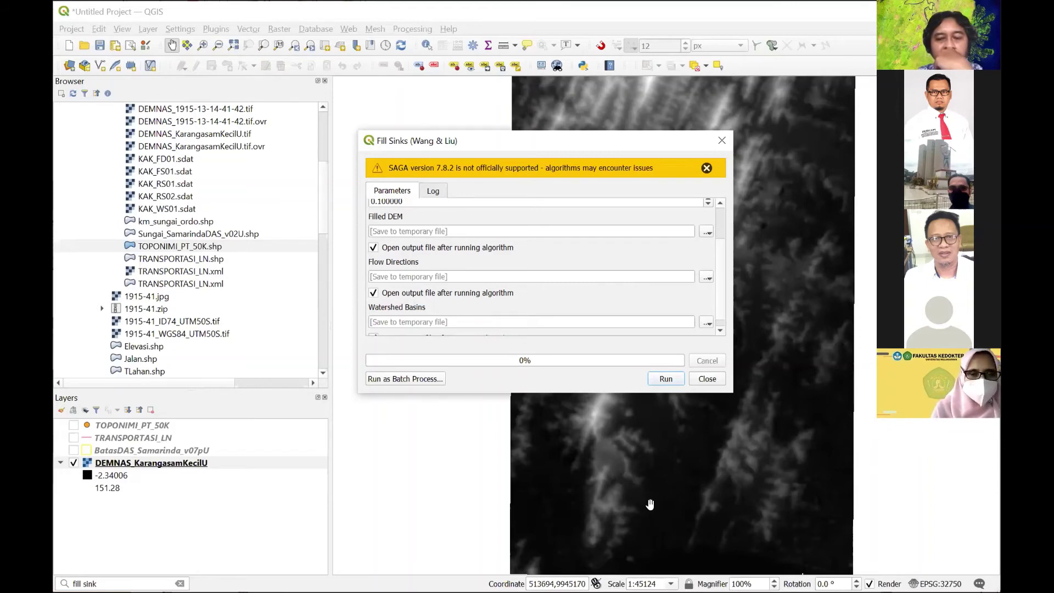
pyautogui.click(707, 379)
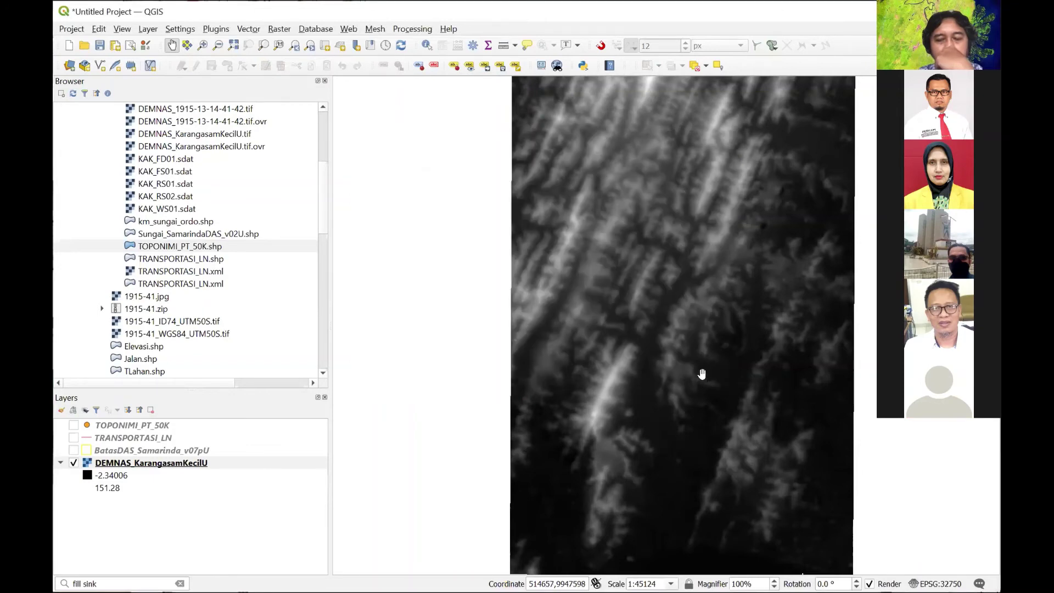
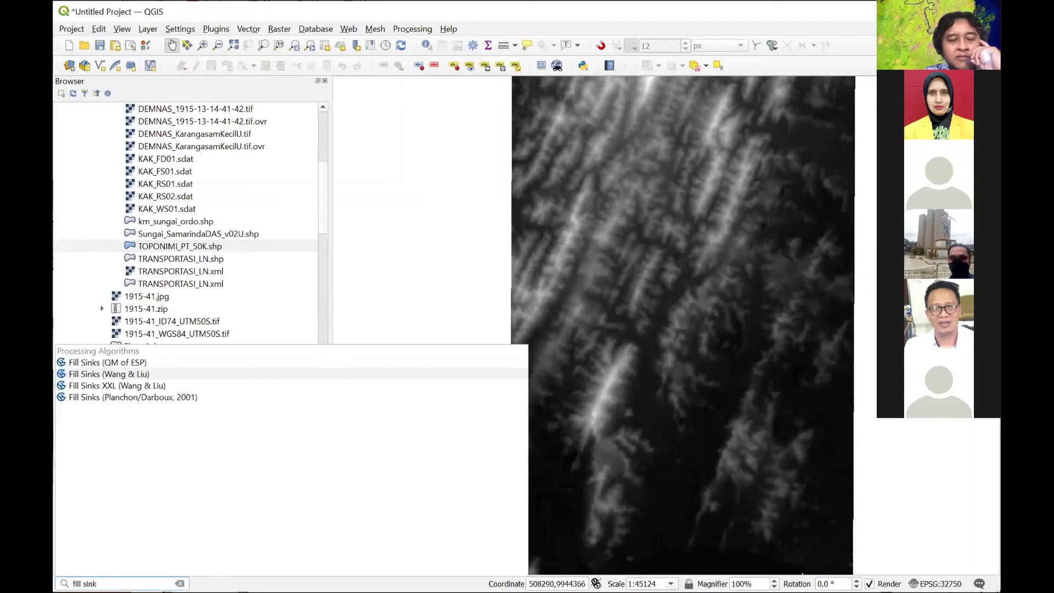
# - Start the Fill Sinks (Wang & Liu) algorithm on DEMNAS_KarangasamKecilU and bring up its output file parameters
pyautogui.moveTo(463, 310); pyautogui.dragTo(661, 316)
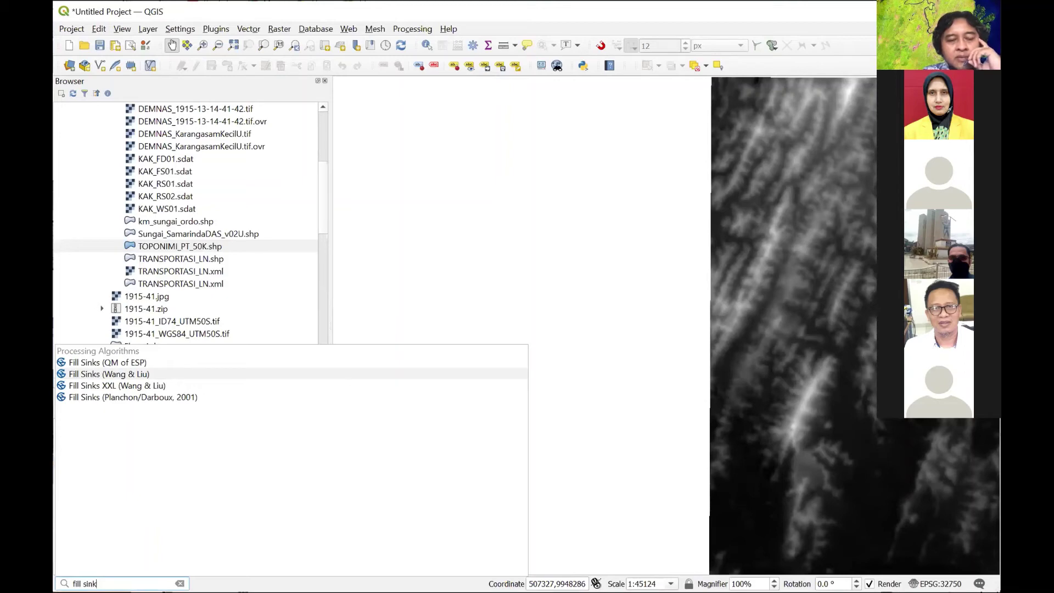
pyautogui.click(98, 376)
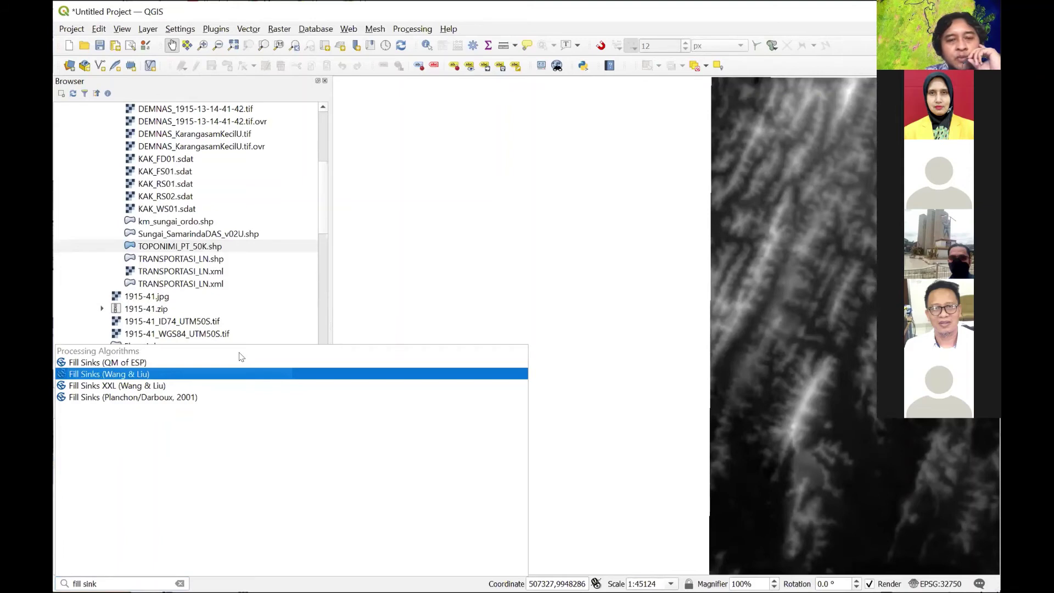
pyautogui.press('Return')
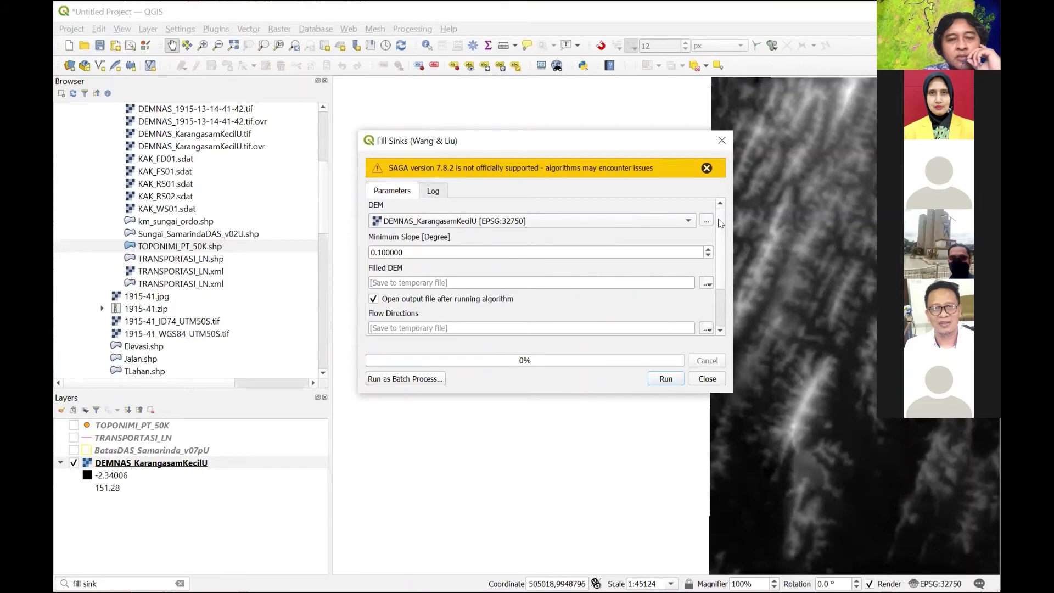
pyautogui.scroll(-1, 720, 222)
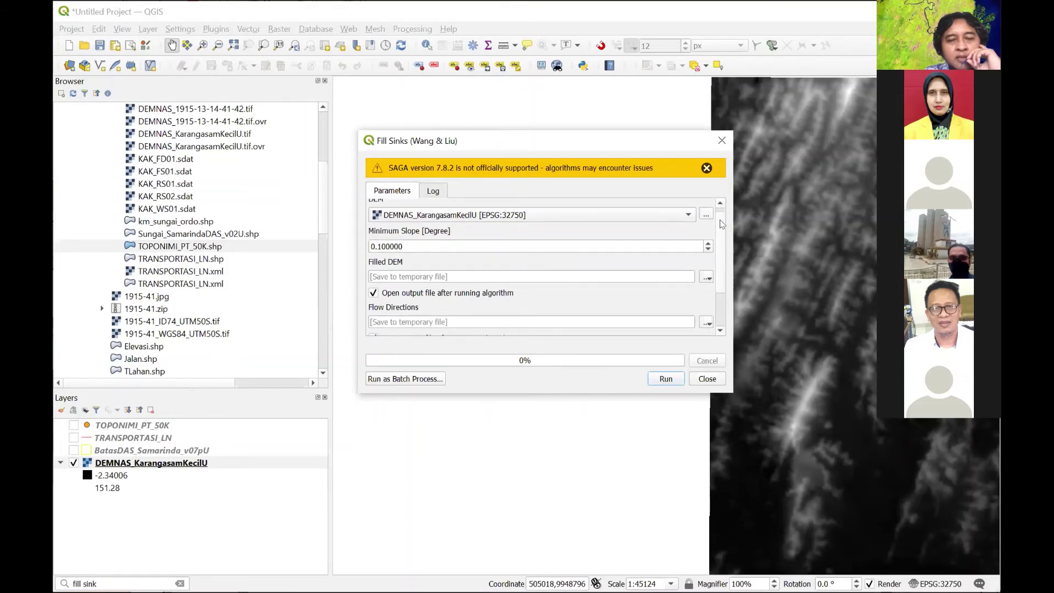
pyautogui.scroll(-5, 720, 224)
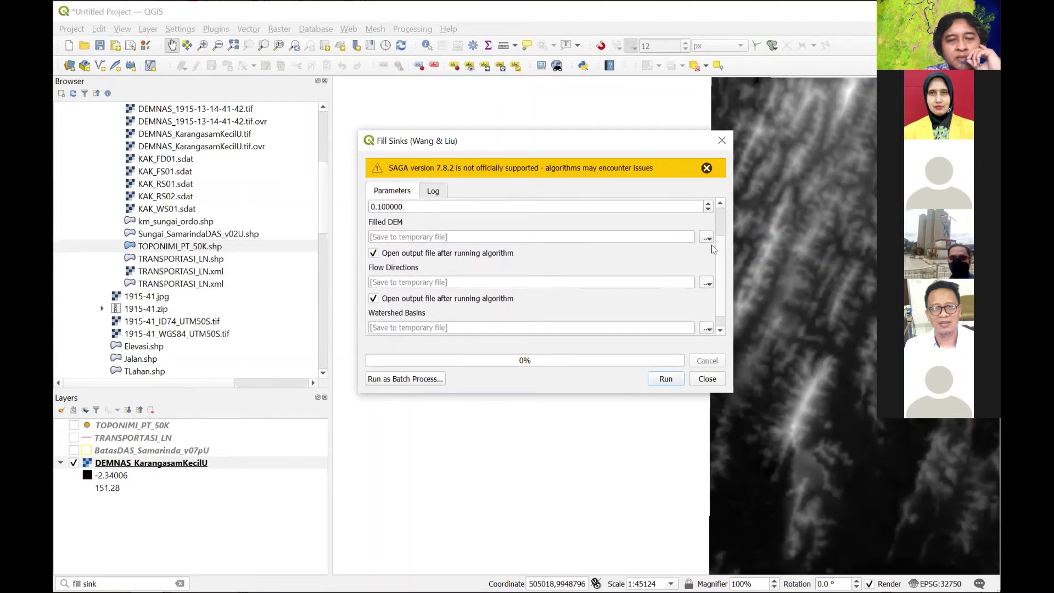
pyautogui.scroll(-2, 711, 253)
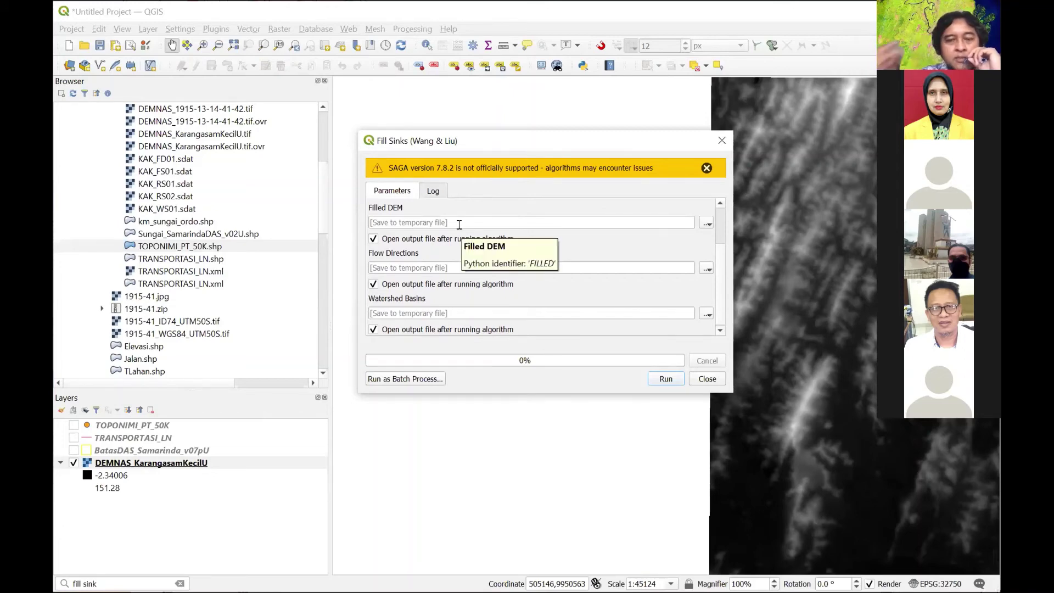
# - Set the Filled DEM output to KAK_FS01.sdat in the DelineasiDAS folder, replacing the existing file
pyautogui.click(707, 223)
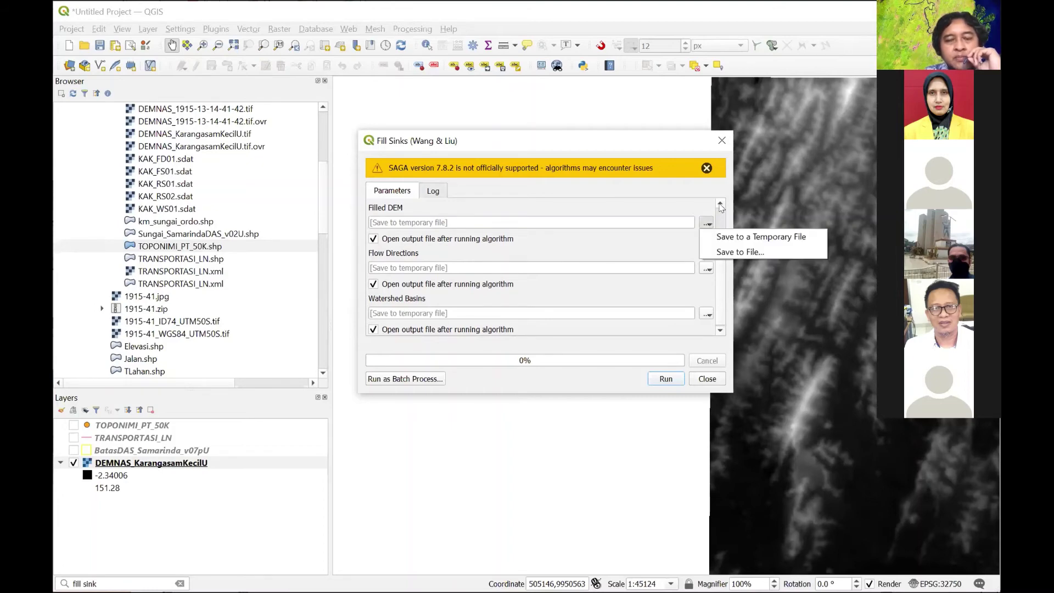
pyautogui.click(745, 252)
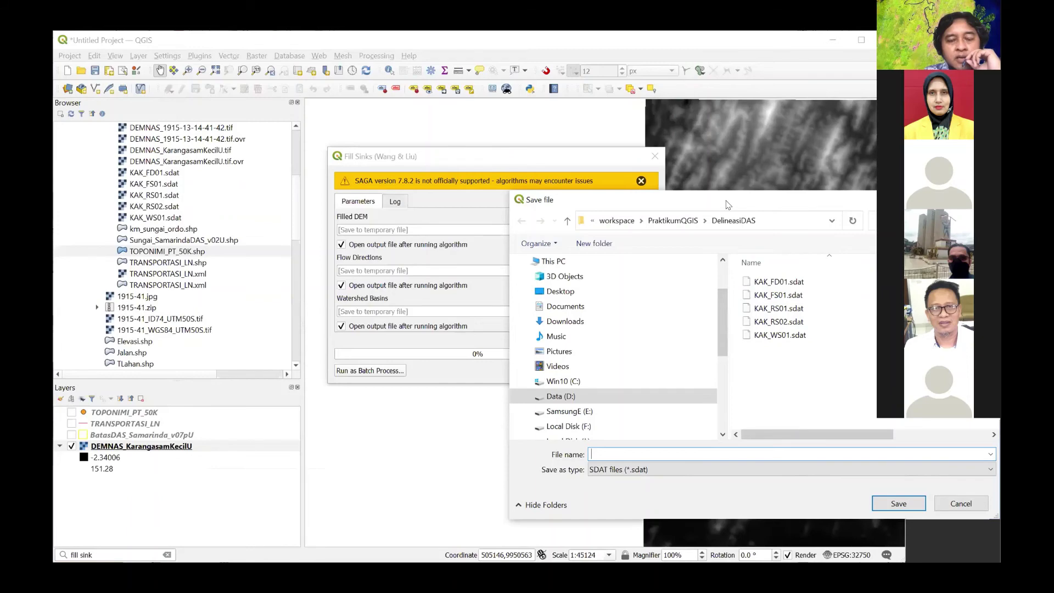
pyautogui.moveTo(728, 204); pyautogui.dragTo(529, 255)
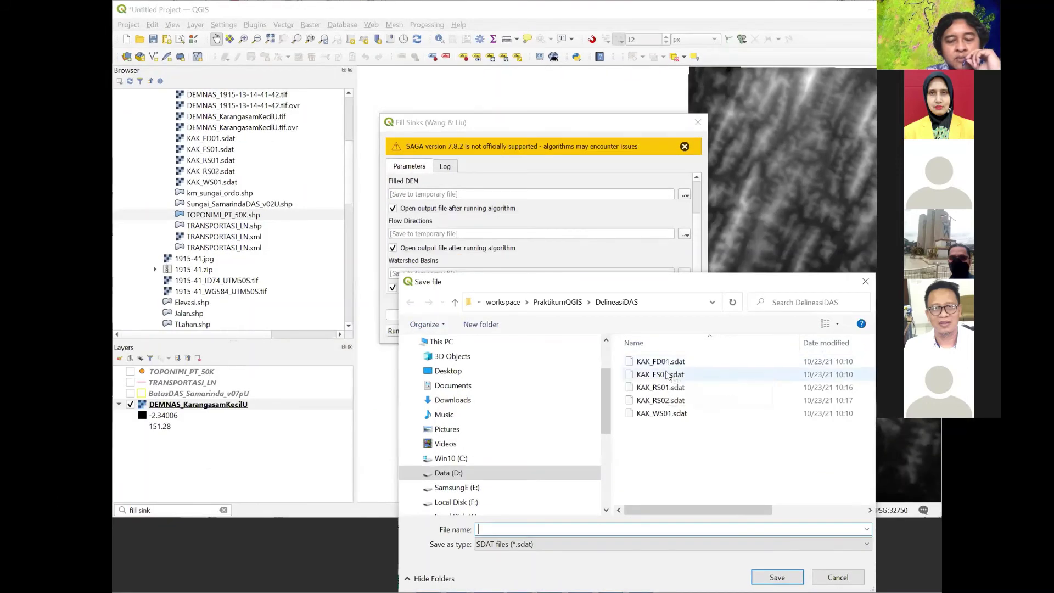
pyautogui.click(667, 374)
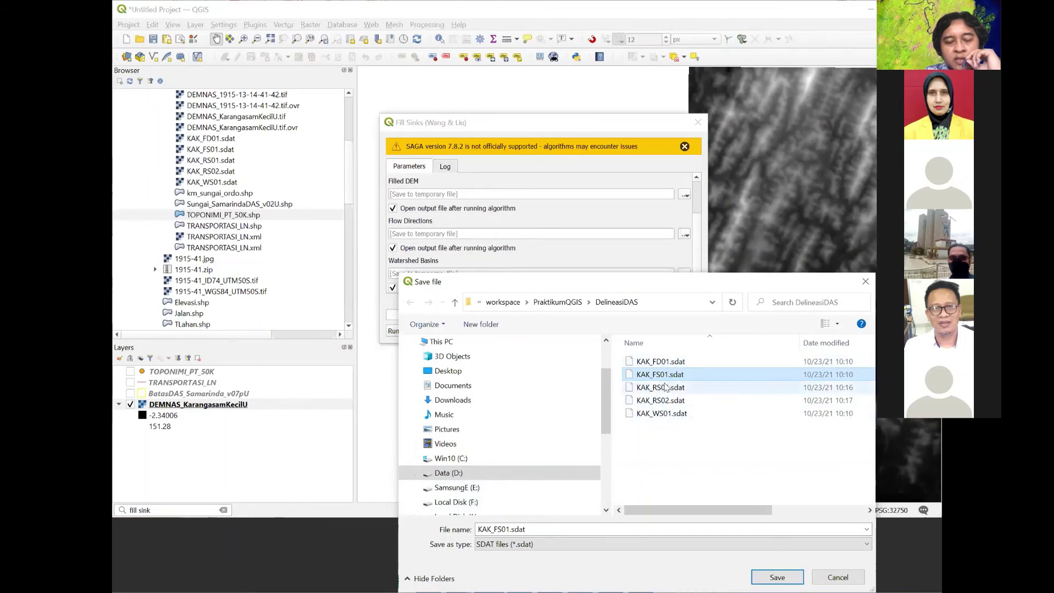
pyautogui.click(777, 577)
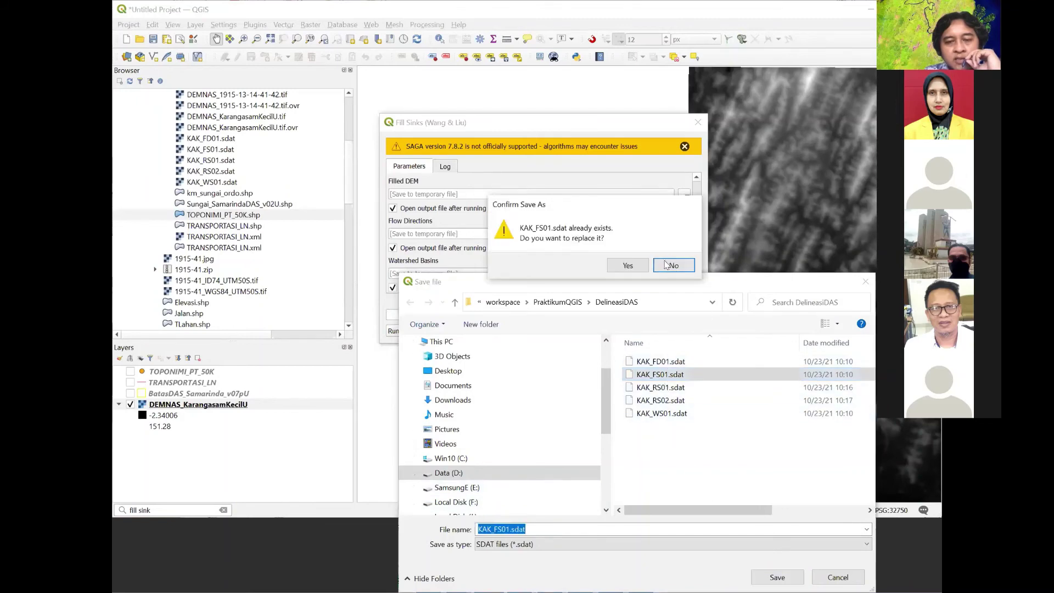
pyautogui.click(640, 268)
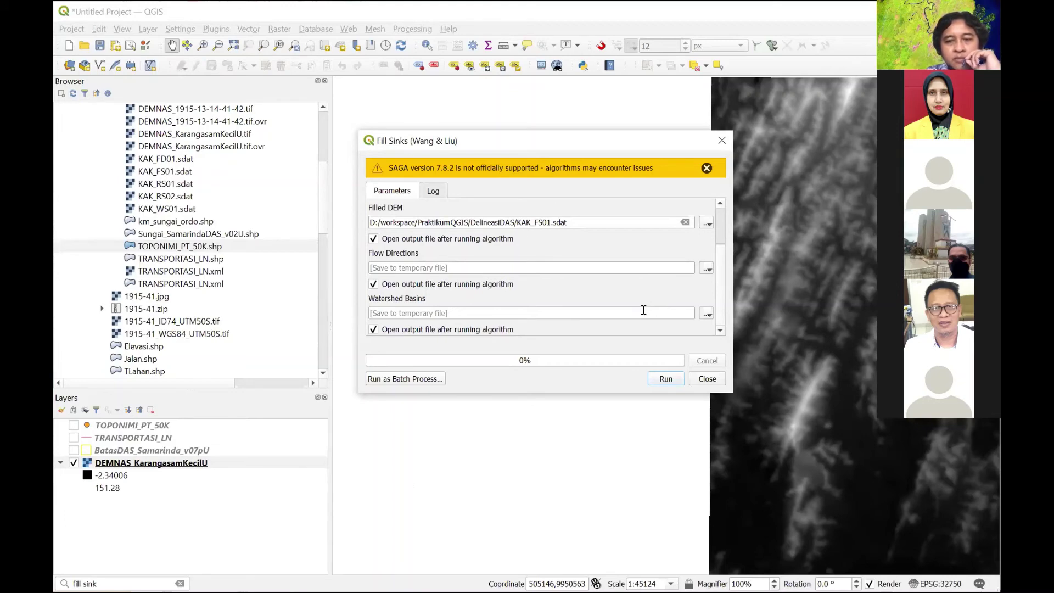
# - Close the Fill Sinks (Wang & Liu) algorithm without running it and examine the cells of a bright northern ridge in the DEM up close
pyautogui.click(593, 219)
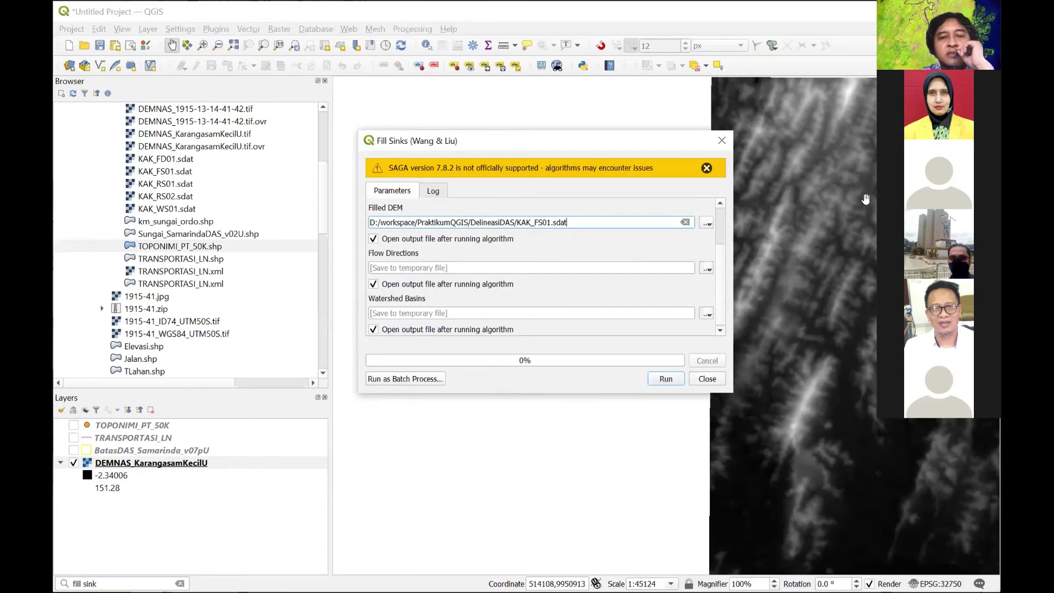
pyautogui.click(707, 379)
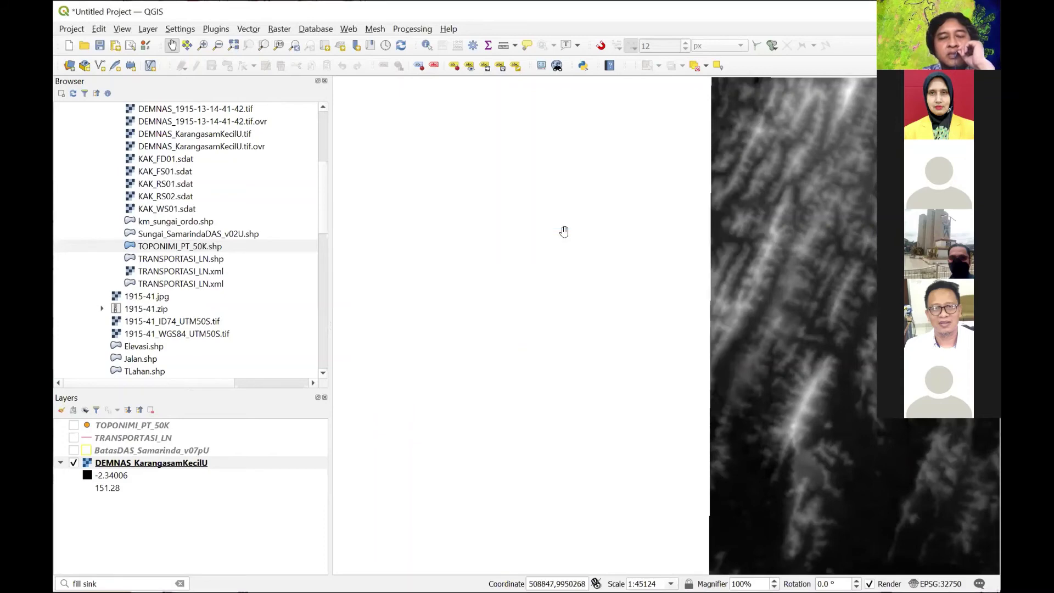
pyautogui.click(203, 46)
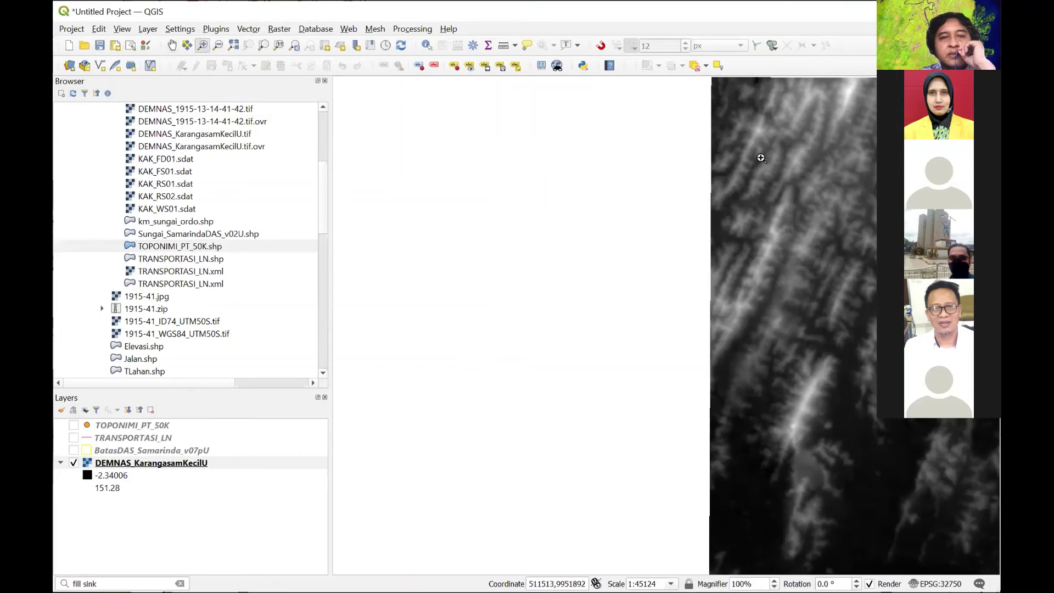
pyautogui.moveTo(751, 120); pyautogui.dragTo(779, 138)
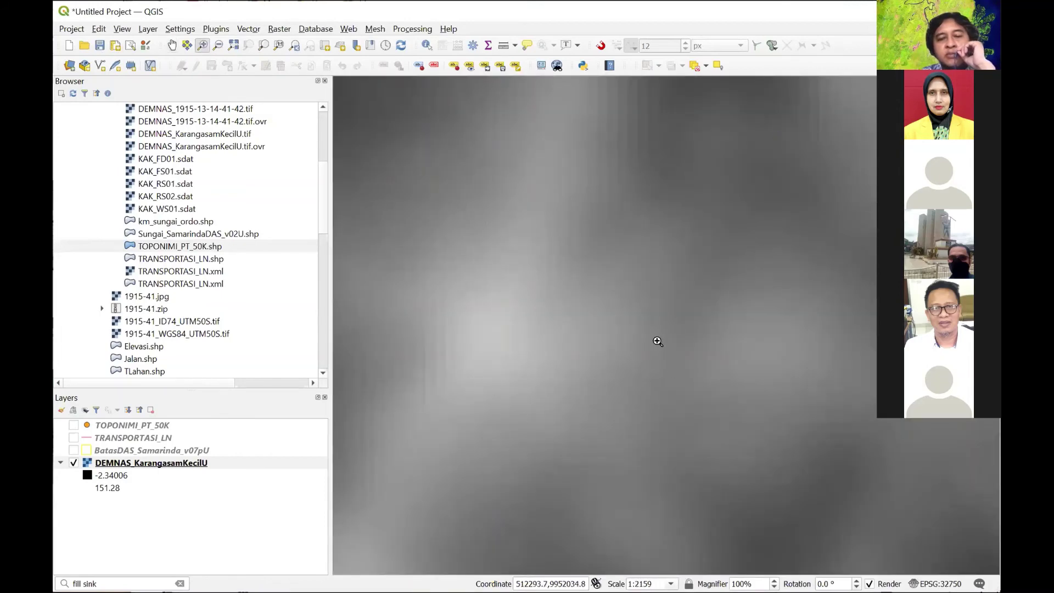
pyautogui.moveTo(465, 215); pyautogui.dragTo(646, 372)
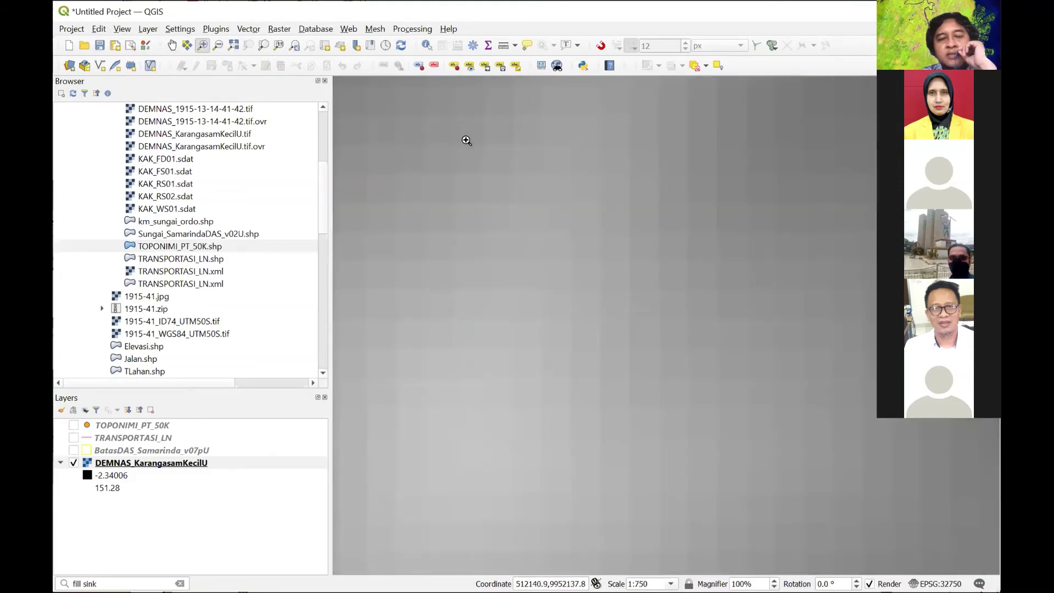
# - Identify the DEM elevation values at the bright ridge peak and on the darker ground northeast of it
pyautogui.click(294, 46)
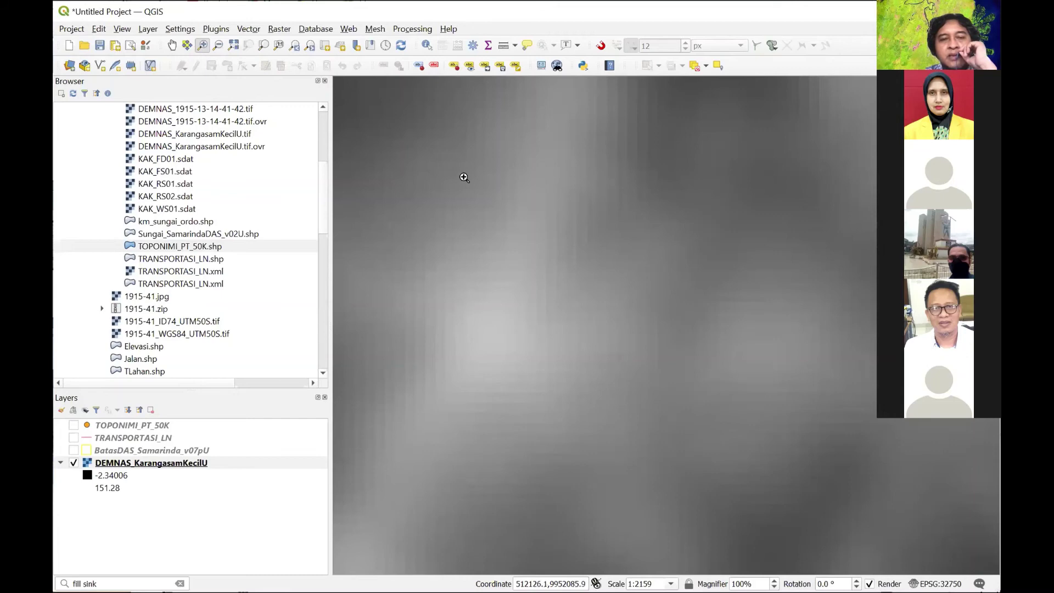
pyautogui.click(427, 46)
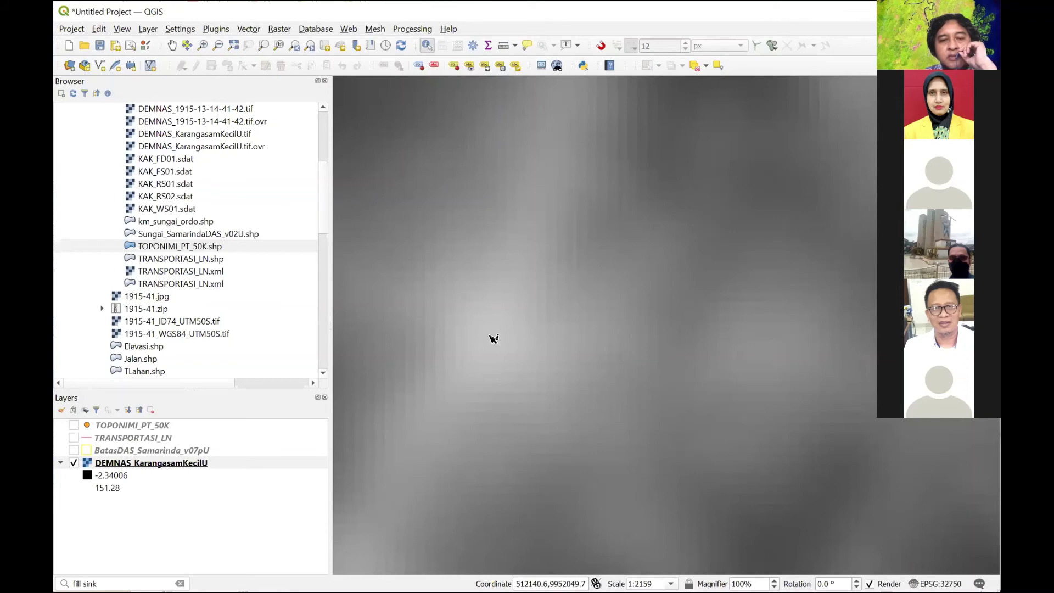
pyautogui.click(493, 337)
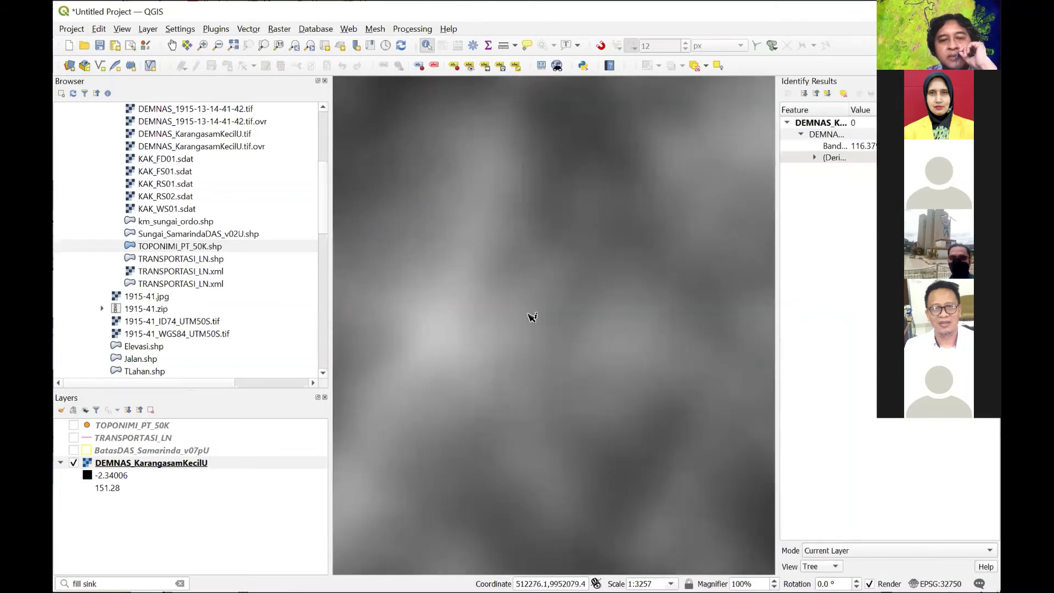
pyautogui.click(552, 212)
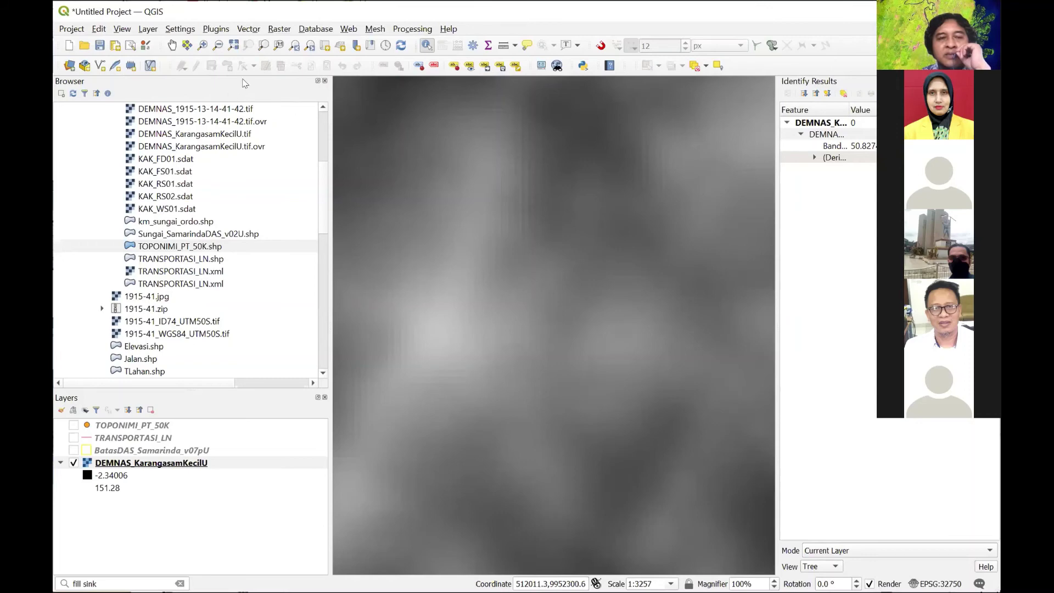
# - Examine the individual cells of the bright ridge peak and return to the full extent of the DEMNAS_KarangasamKecilU layer
pyautogui.click(207, 46)
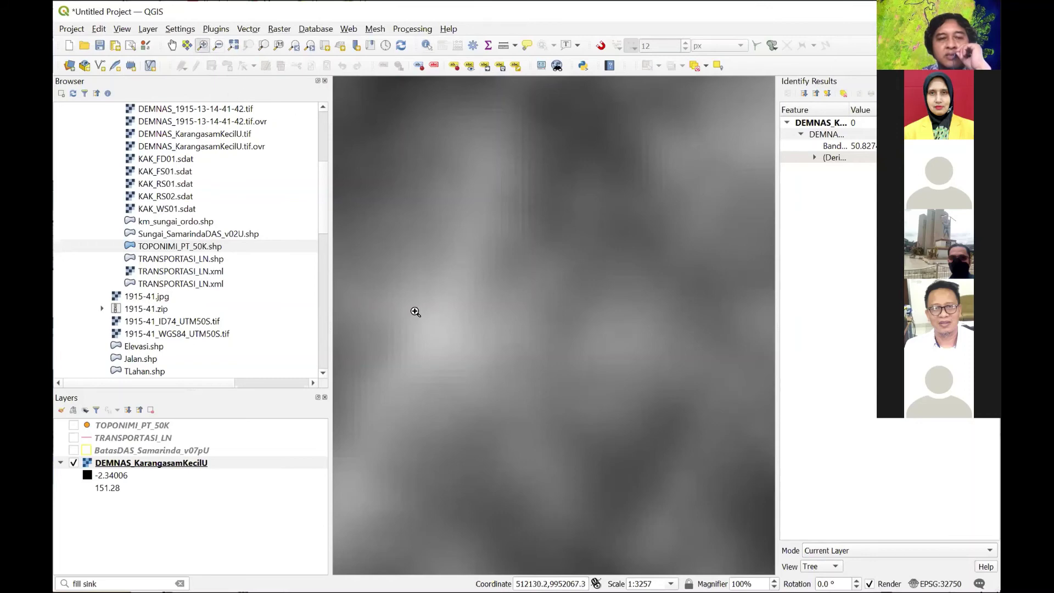
pyautogui.moveTo(407, 291); pyautogui.dragTo(453, 328)
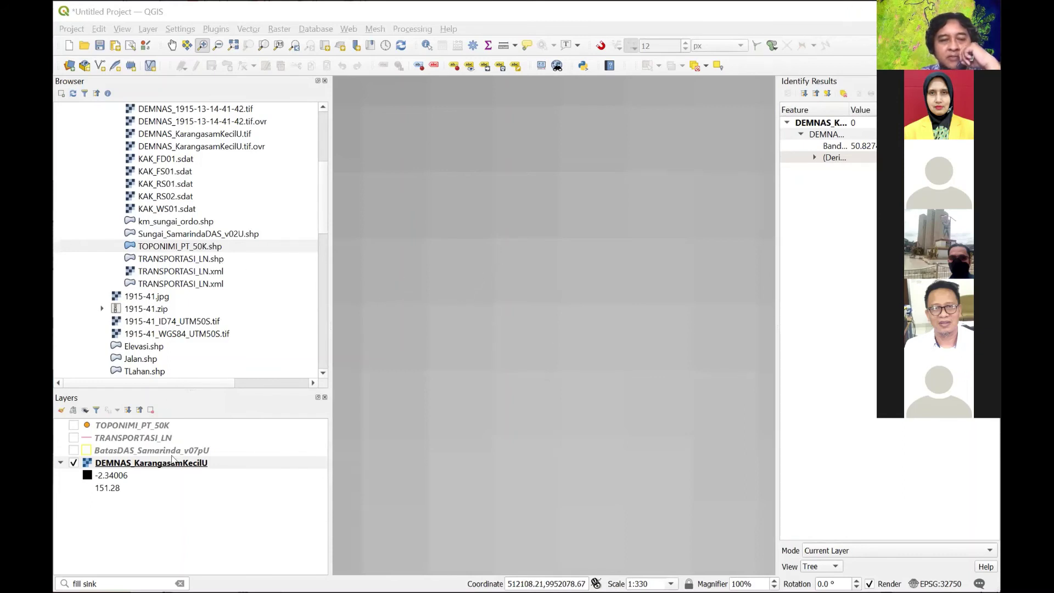
pyautogui.rightClick(169, 463)
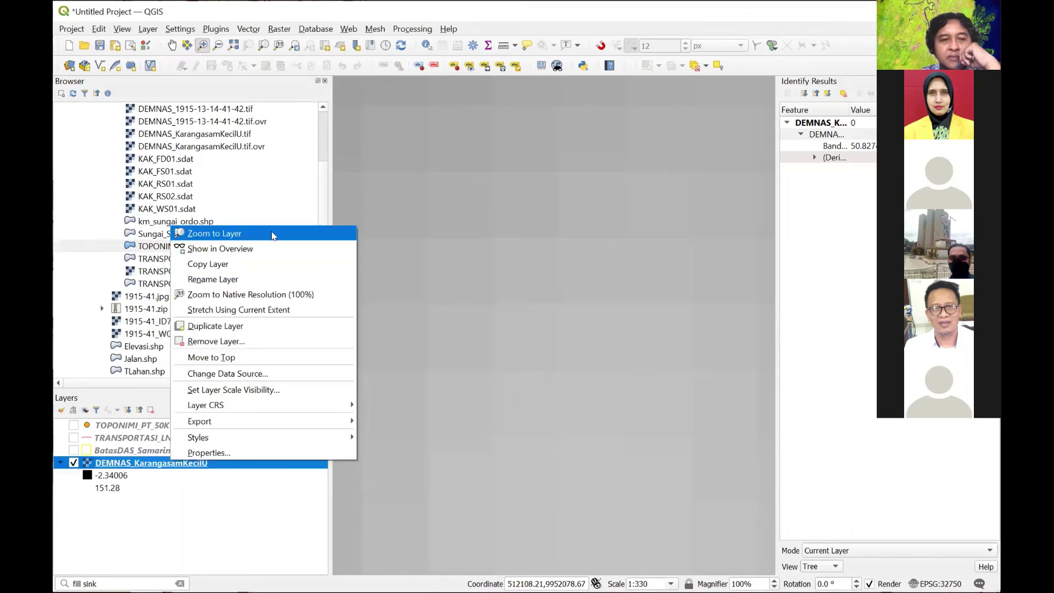
pyautogui.click(273, 235)
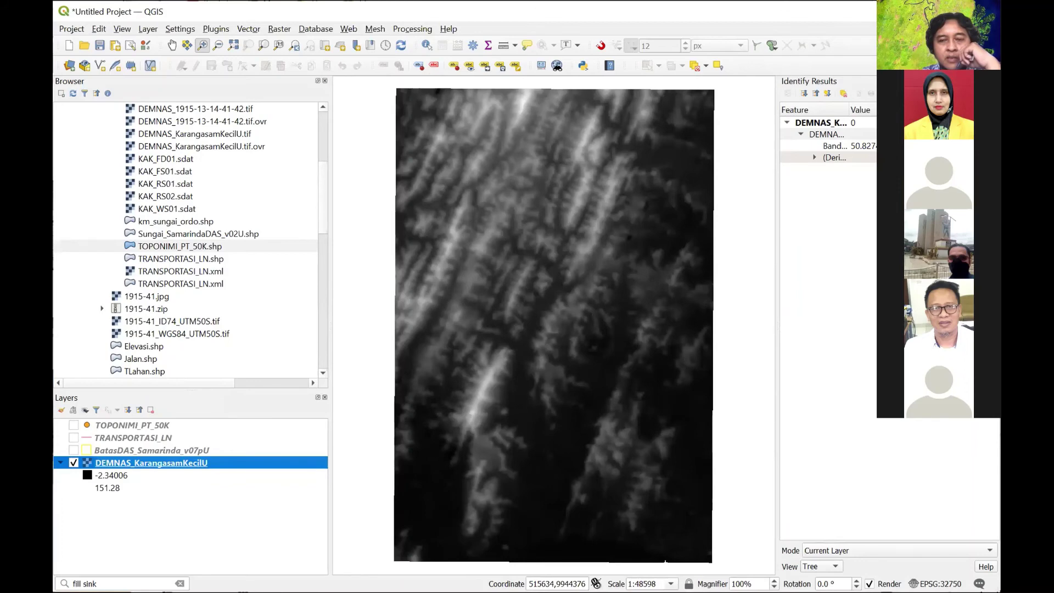
pyautogui.hotkey('alt', 'Tab')
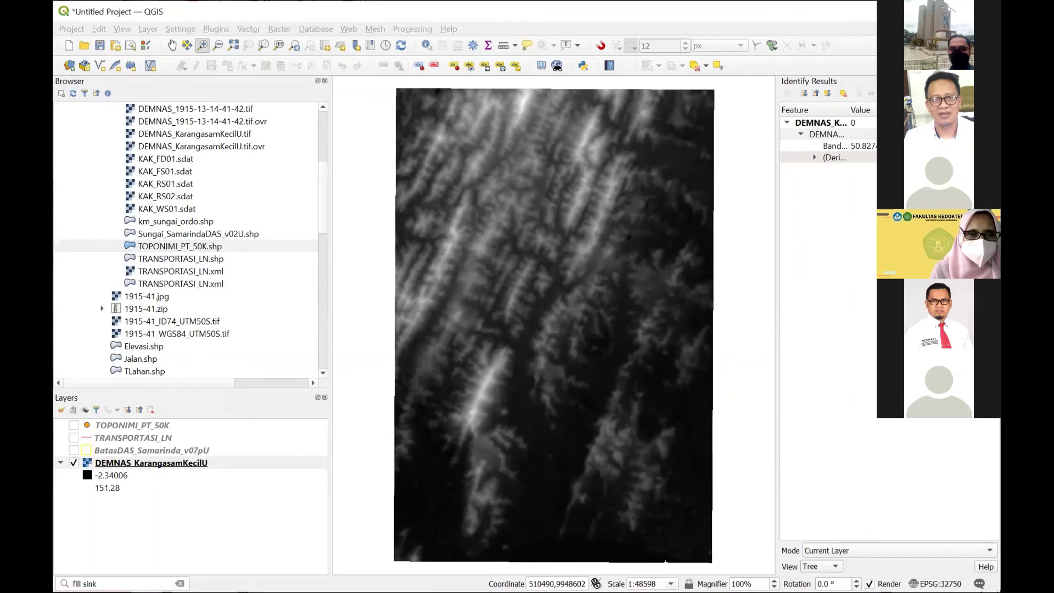
# - Start Fill Sinks (Wang & Liu) on the DEM and save the Filled DEM as KAK_FS01.sdat in DelineasiDAS, replacing the existing file
pyautogui.click(120, 584)
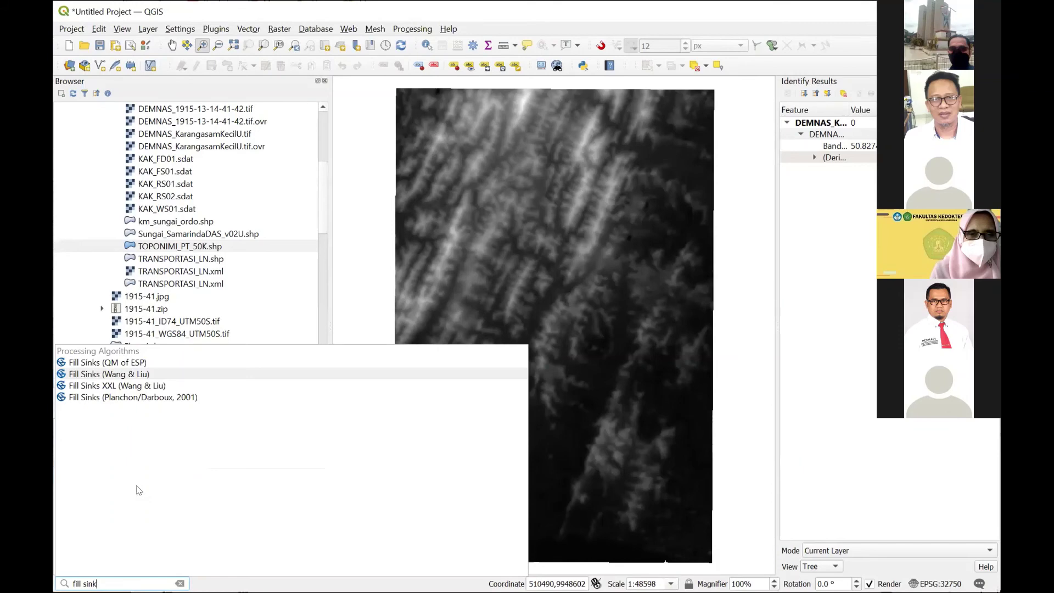
pyautogui.click(113, 375)
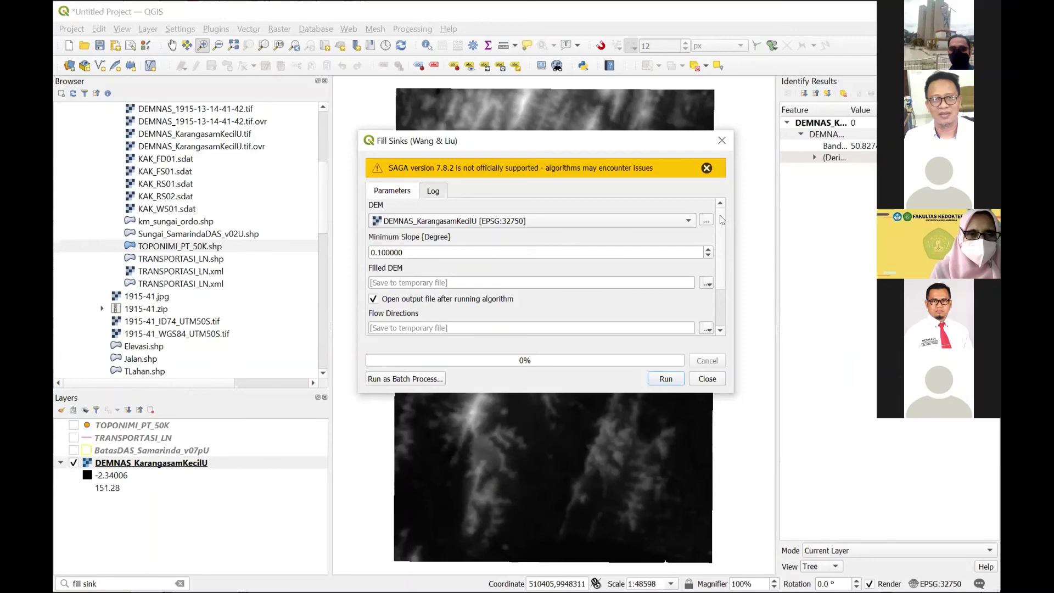
pyautogui.click(706, 282)
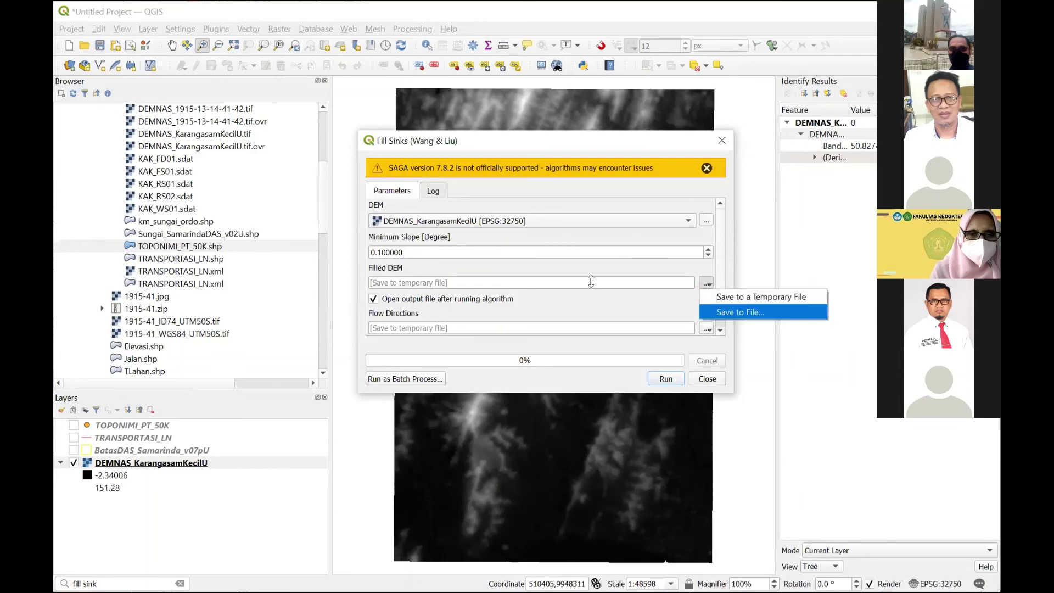
pyautogui.click(740, 312)
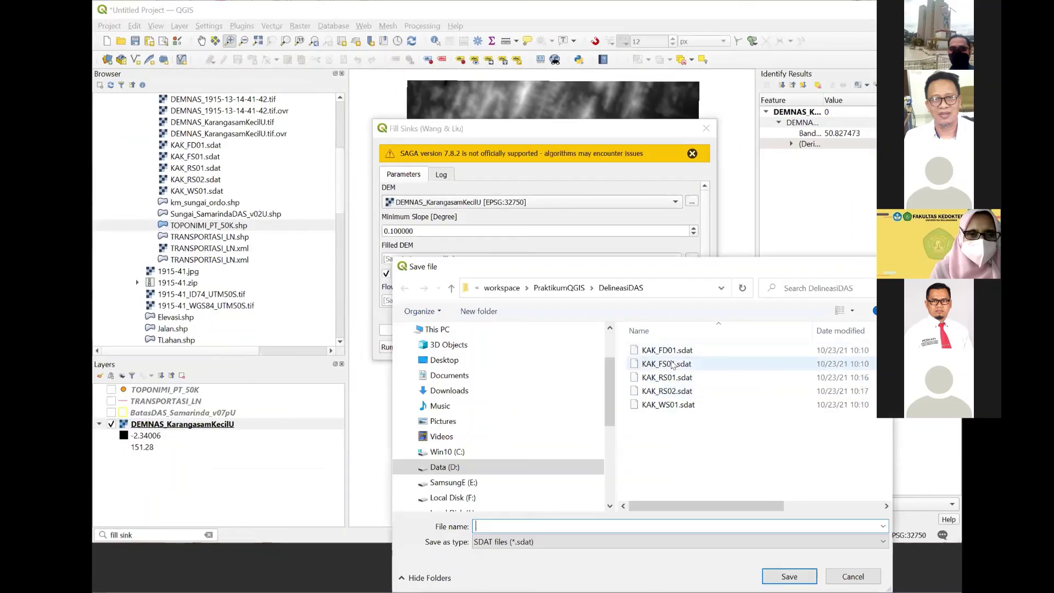
pyautogui.click(683, 400)
pyautogui.click(788, 576)
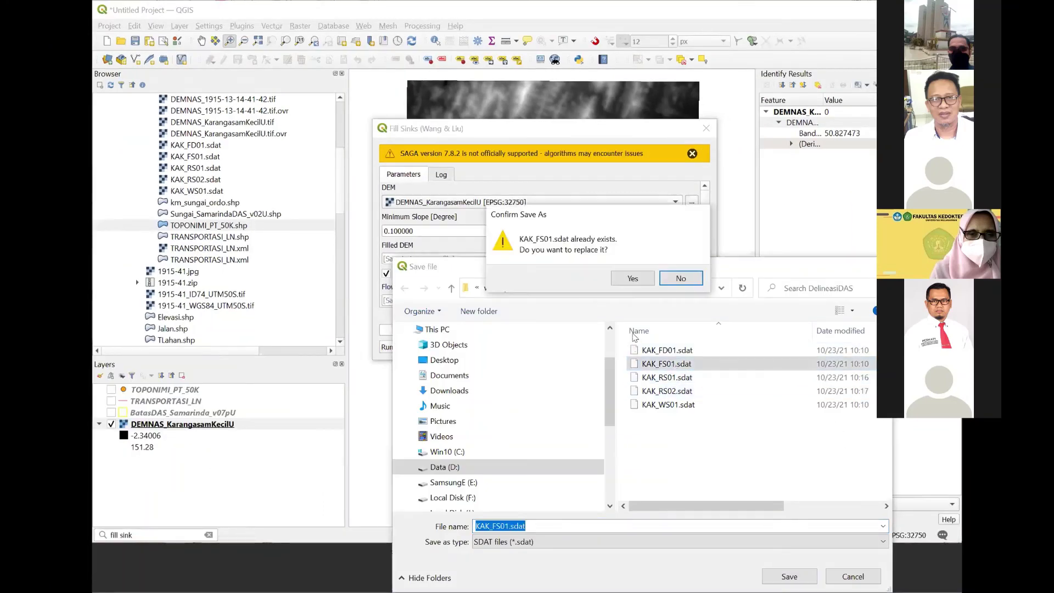
pyautogui.click(632, 279)
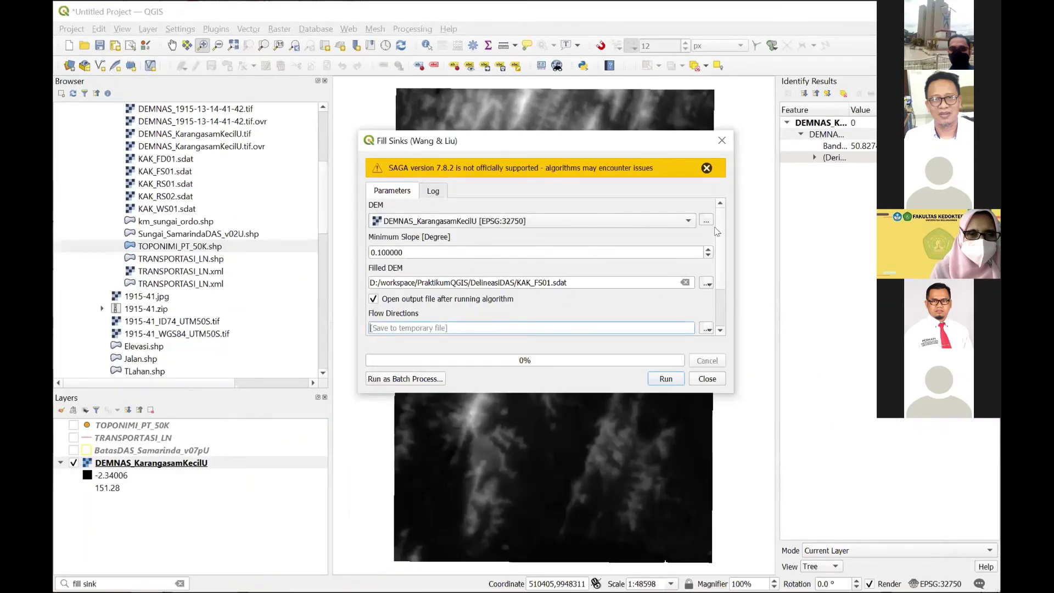
# - Set the Flow Directions output to KAK_FD01.sdat in the DelineasiDAS folder, replacing the existing file
pyautogui.scroll(-3, 716, 231)
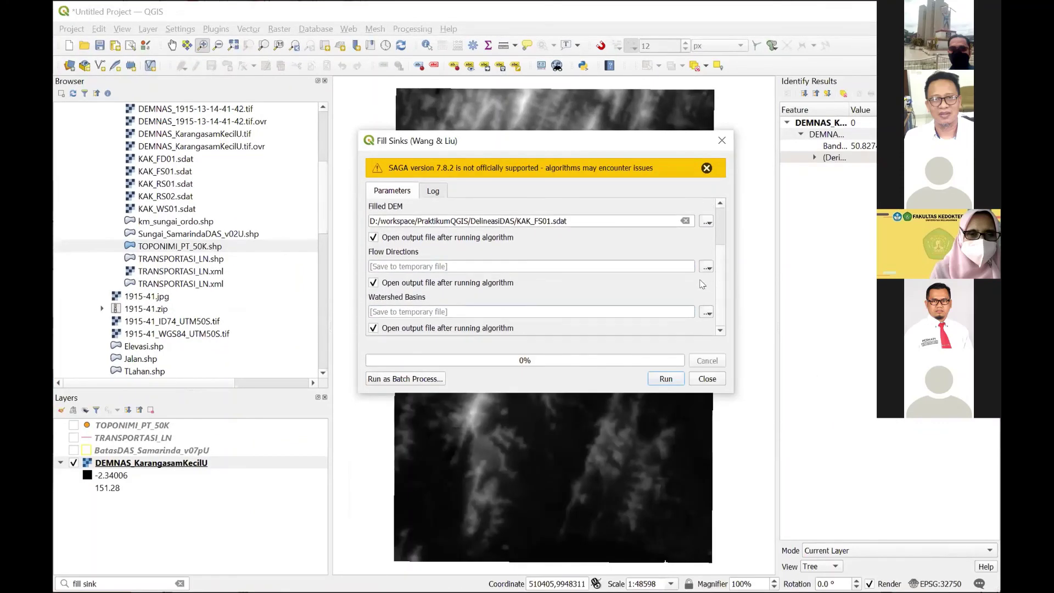
pyautogui.click(707, 268)
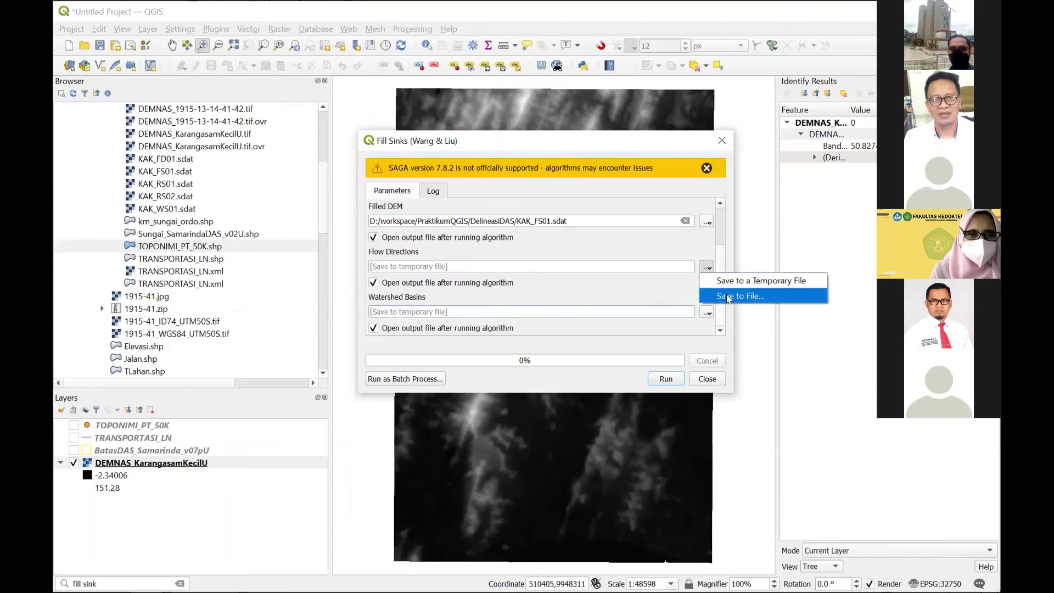
pyautogui.press('Return')
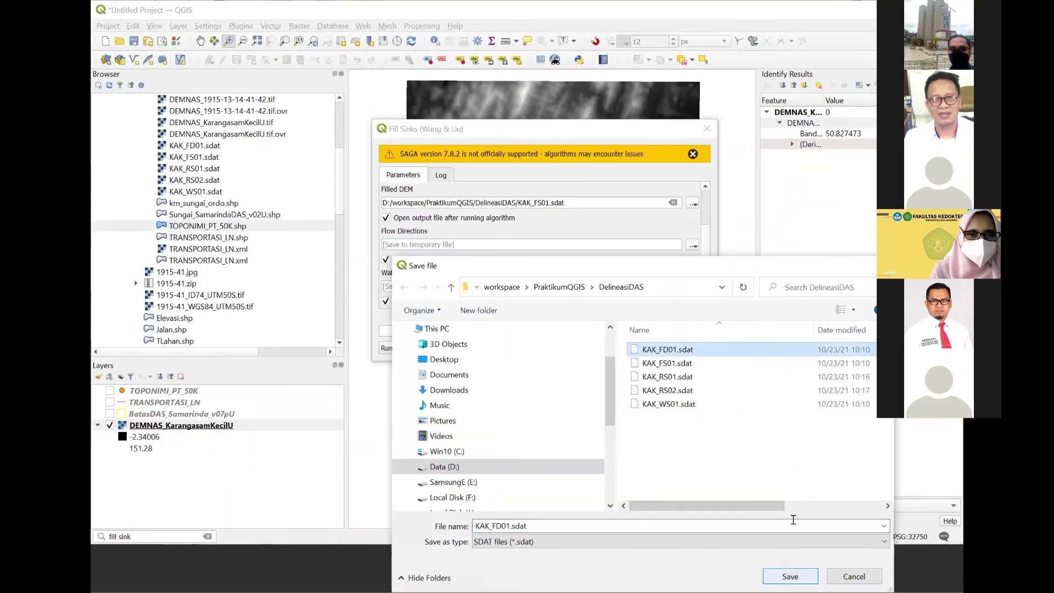
pyautogui.click(791, 575)
pyautogui.click(634, 281)
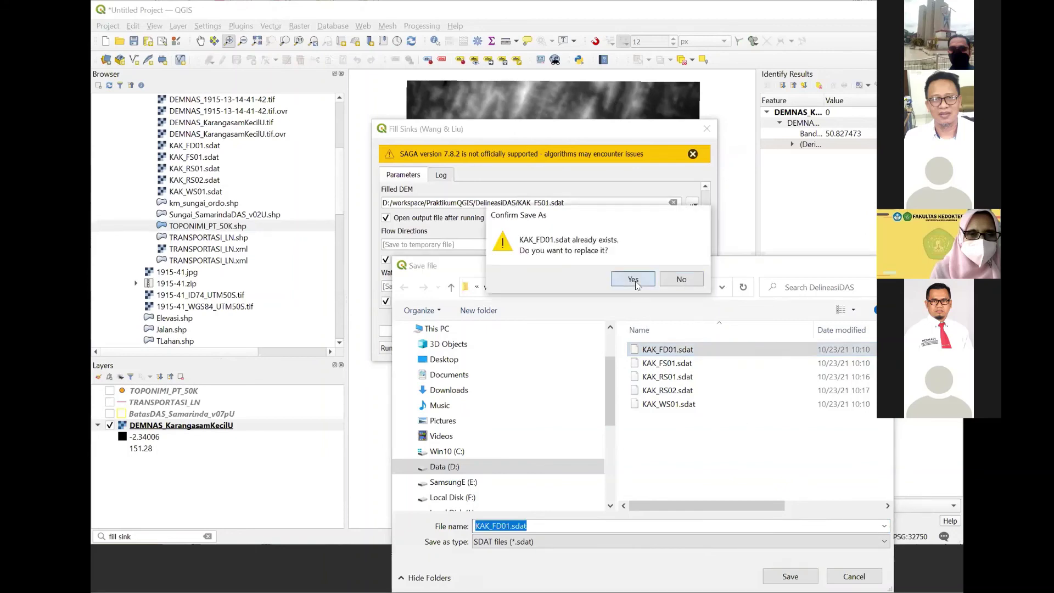
pyautogui.click(634, 281)
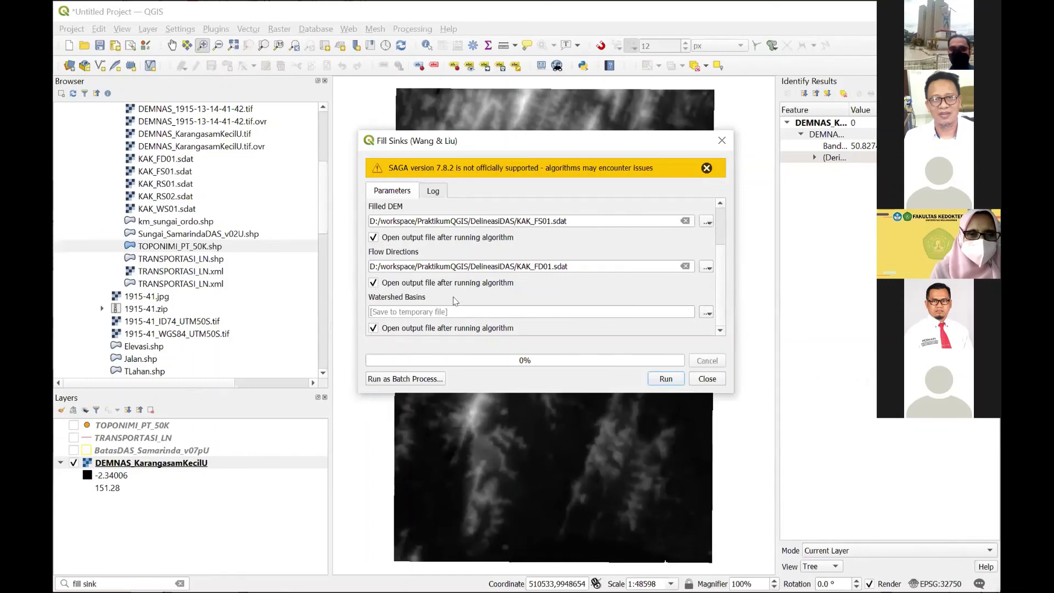
# - Set the Watershed Basins output to KAK_WS01.sdat in the DelineasiDAS folder, replacing the existing file
pyautogui.click(707, 313)
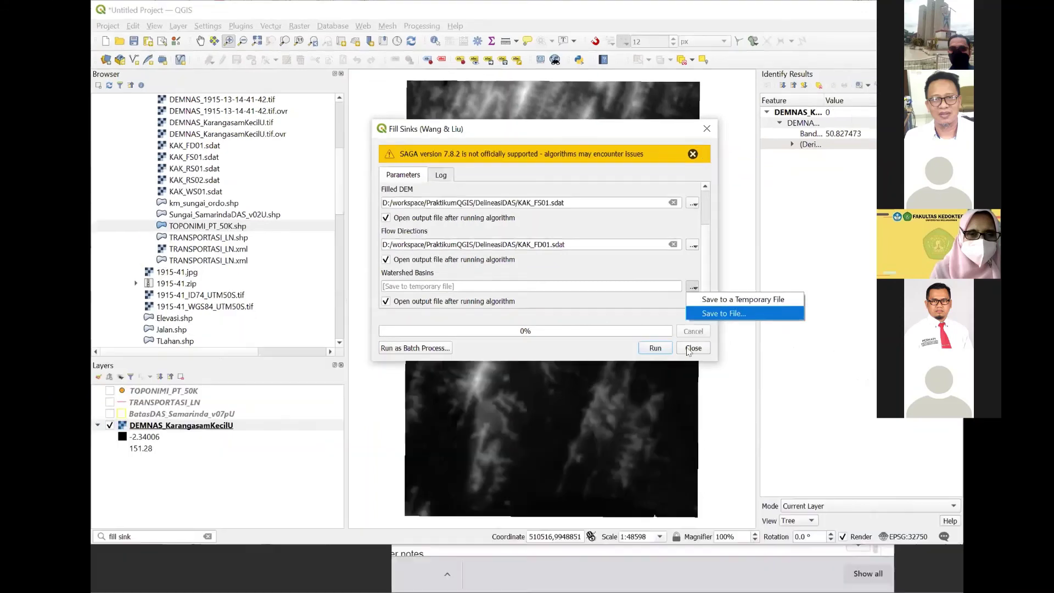
pyautogui.click(740, 340)
pyautogui.click(682, 440)
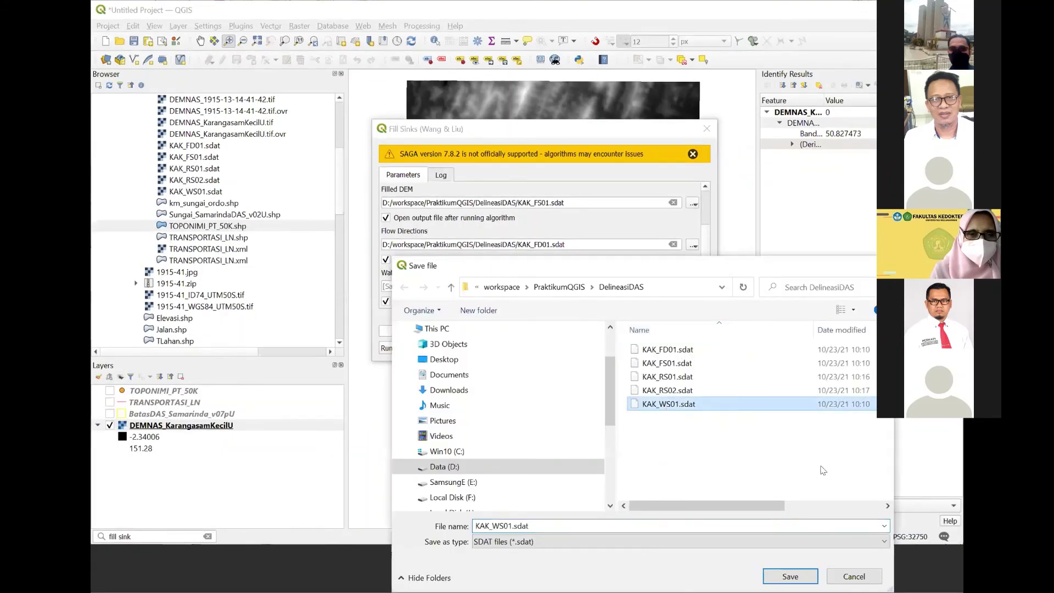
pyautogui.click(809, 522)
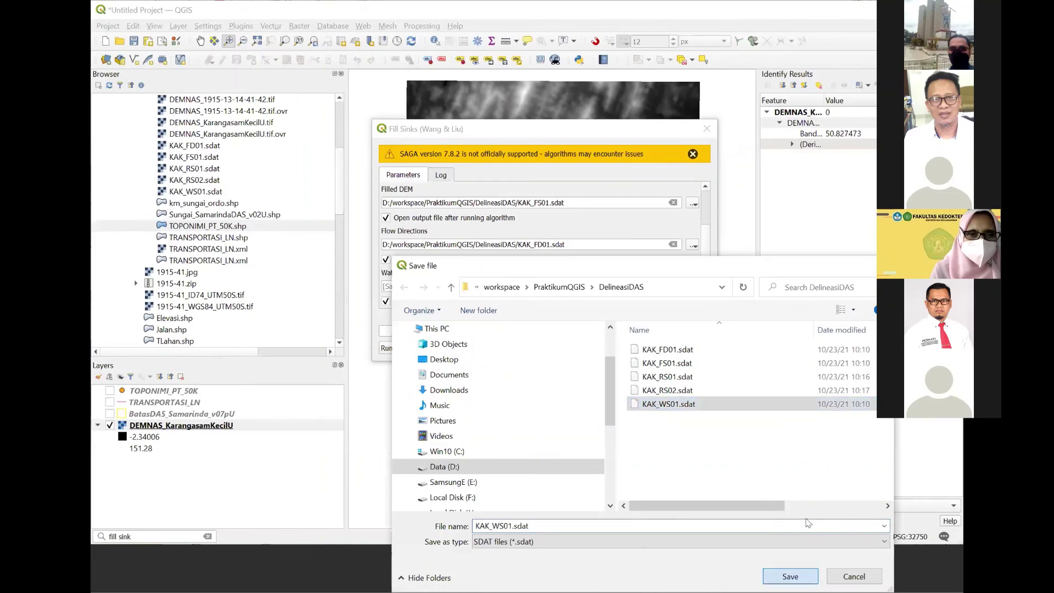
pyautogui.press('Return')
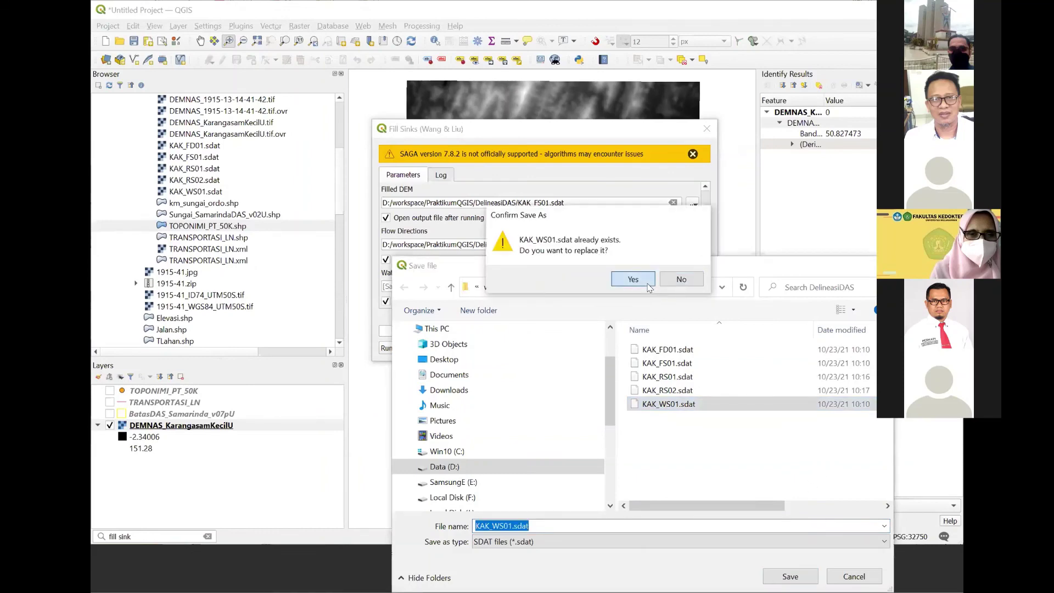
pyautogui.click(648, 283)
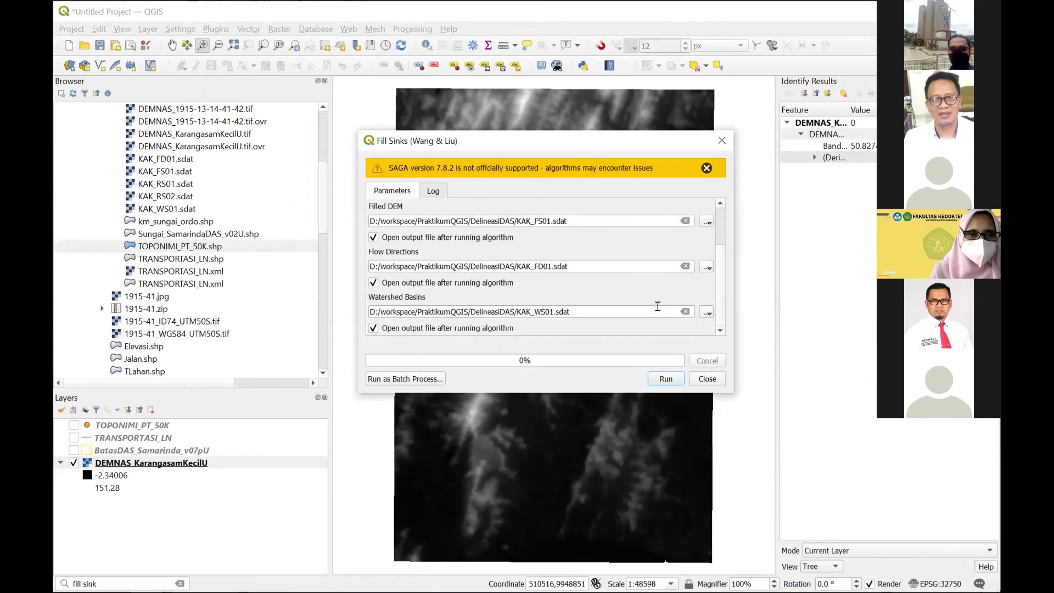
# - Review the DEM input, minimum slope and three output files, and run the Fill Sinks (Wang & Liu) algorithm
pyautogui.scroll(3, 717, 269)
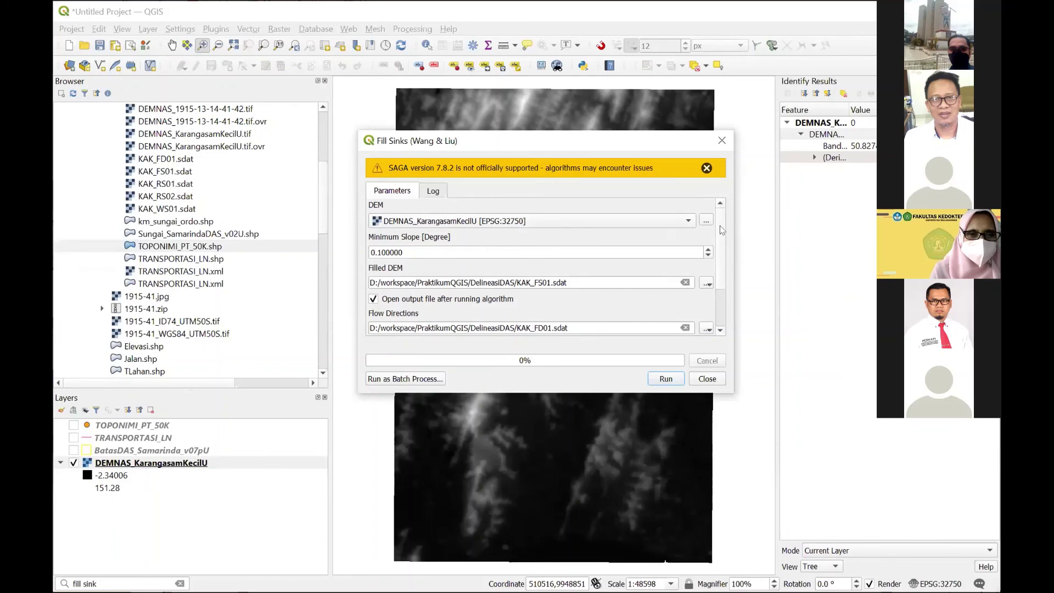
pyautogui.moveTo(721, 230); pyautogui.dragTo(723, 258)
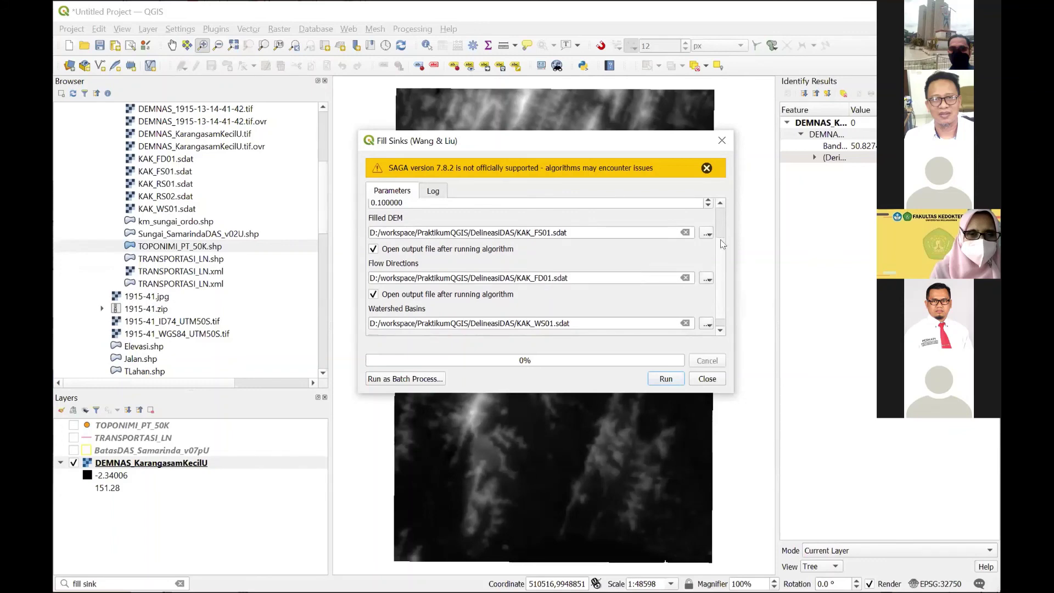
pyautogui.moveTo(723, 254); pyautogui.dragTo(722, 266)
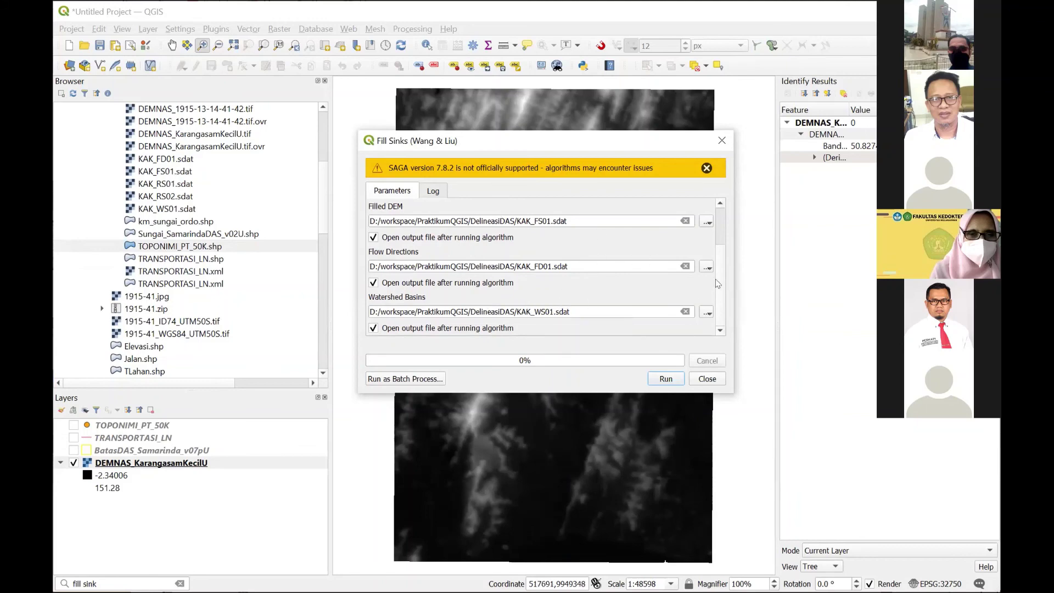
pyautogui.scroll(3, 721, 275)
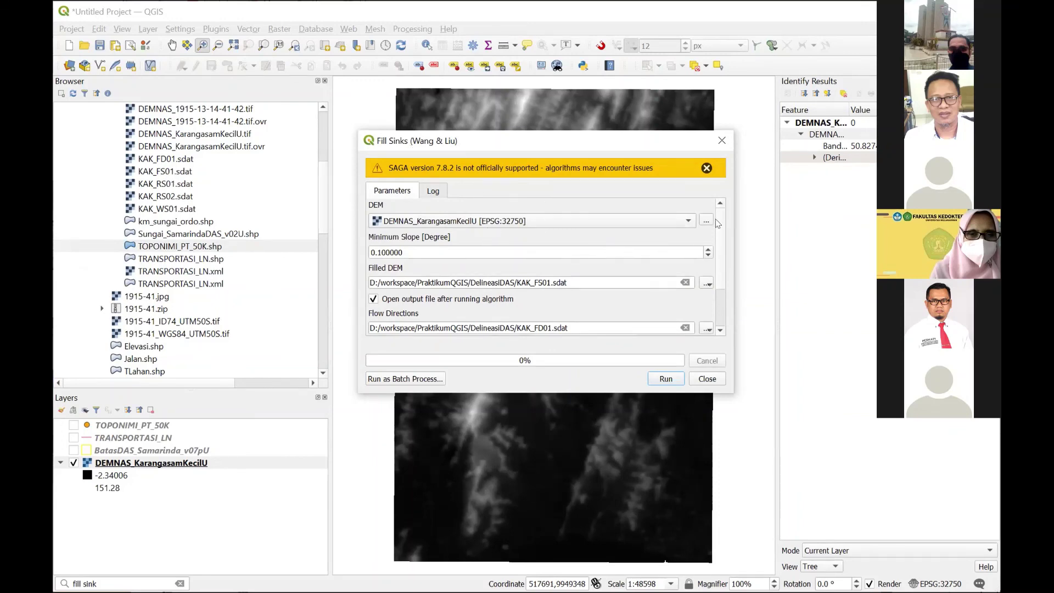
pyautogui.scroll(-2, 720, 222)
pyautogui.click(665, 379)
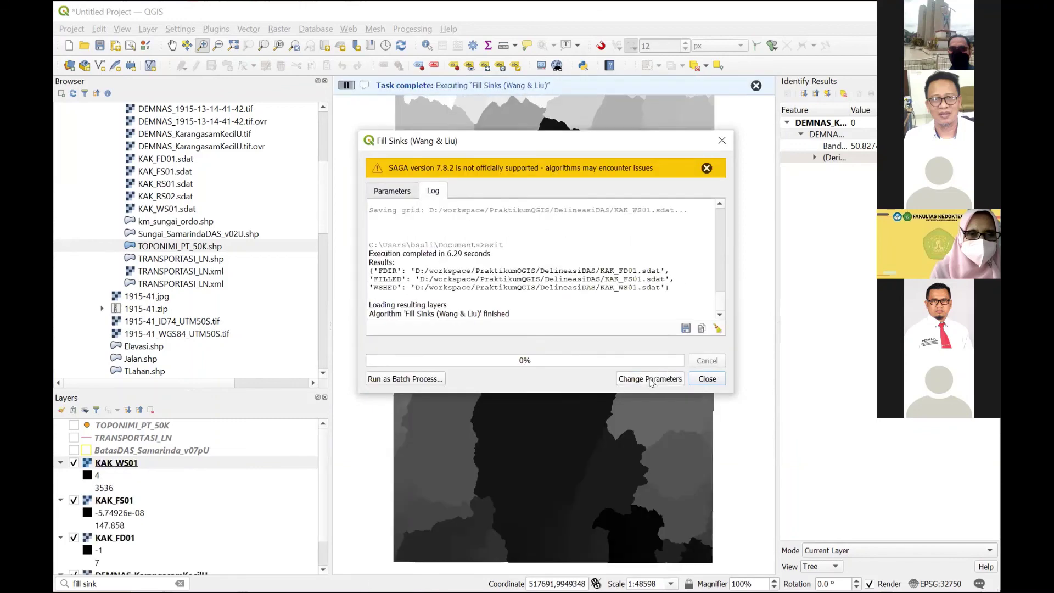
# - Close the finished Fill Sinks dialog, enlarge the layer list and hide KAK_WS01, KAK_FS01, KAK_FD01 and DEMNAS_KarangasamKecilU
pyautogui.click(707, 379)
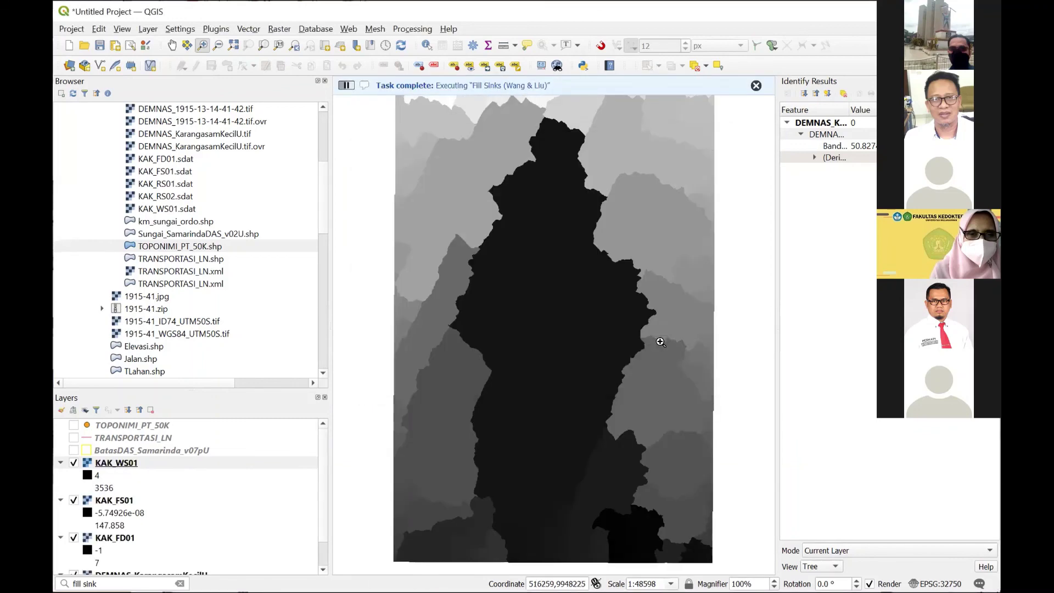
pyautogui.moveTo(163, 387); pyautogui.dragTo(173, 220)
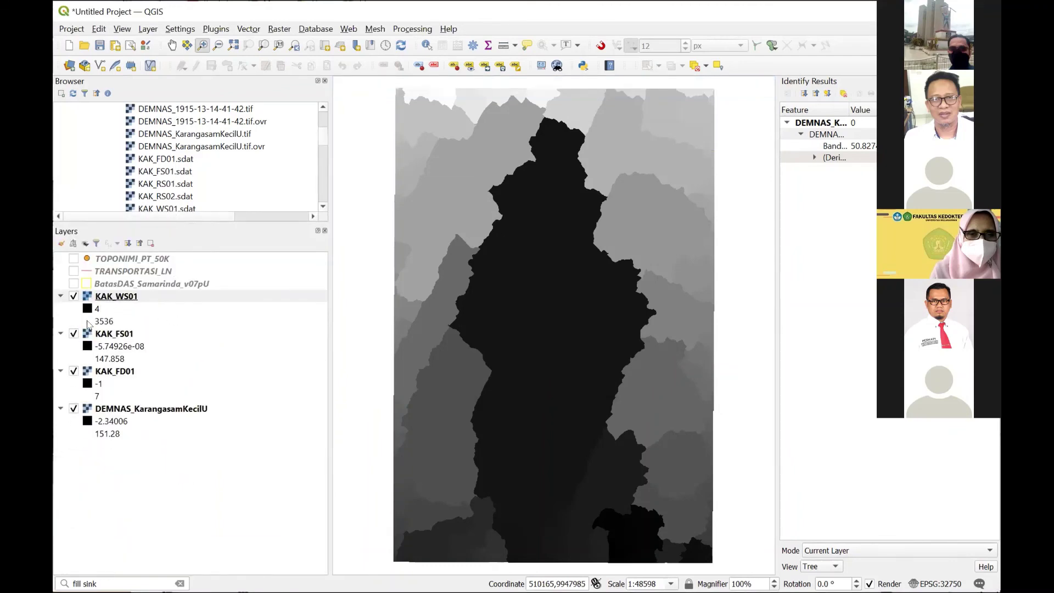
pyautogui.click(75, 297)
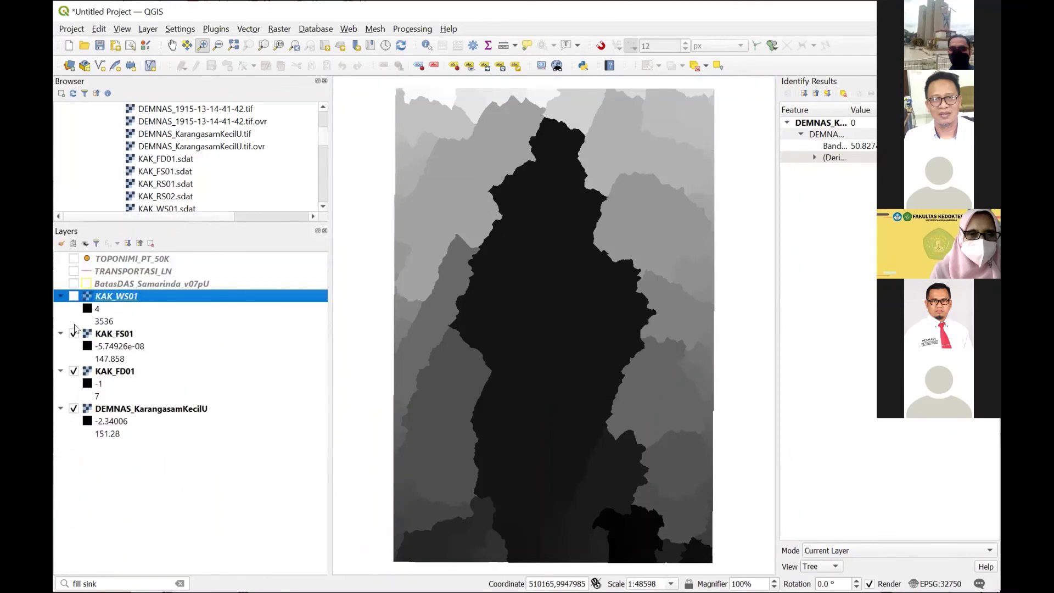
pyautogui.click(75, 333)
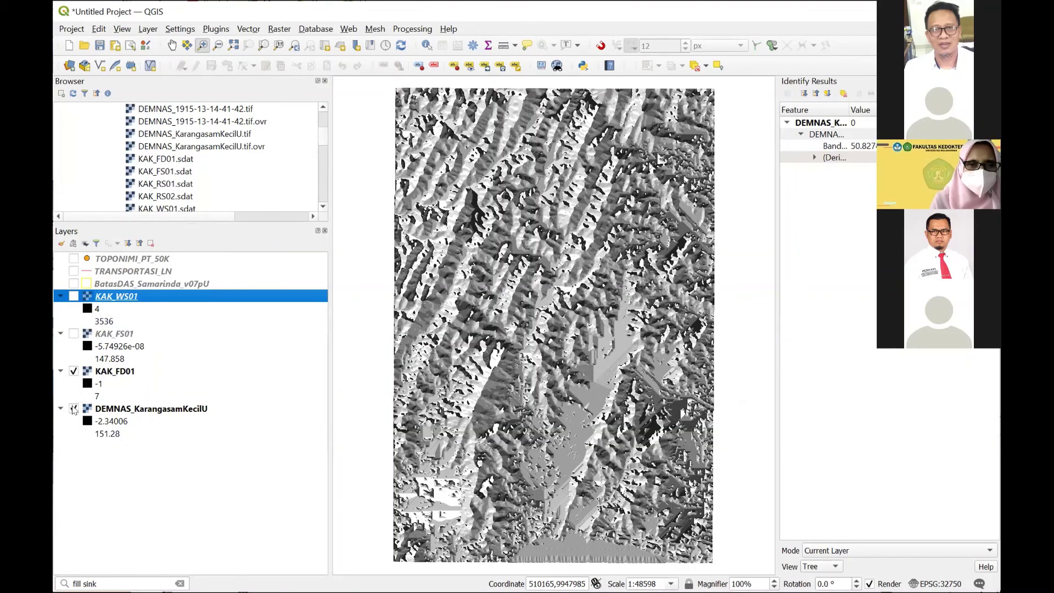
pyautogui.click(74, 371)
pyautogui.click(74, 409)
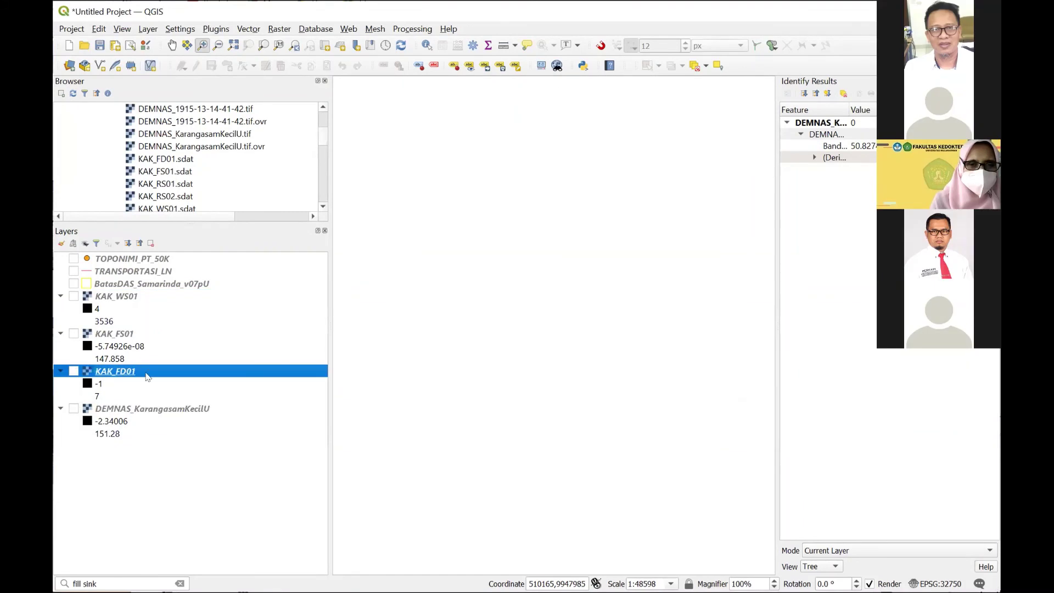
# - View the DEMNAS_KarangasamKecilU DEM on its own, and replace it on the map with the KAK_FD01 flow direction layer
pyautogui.click(179, 410)
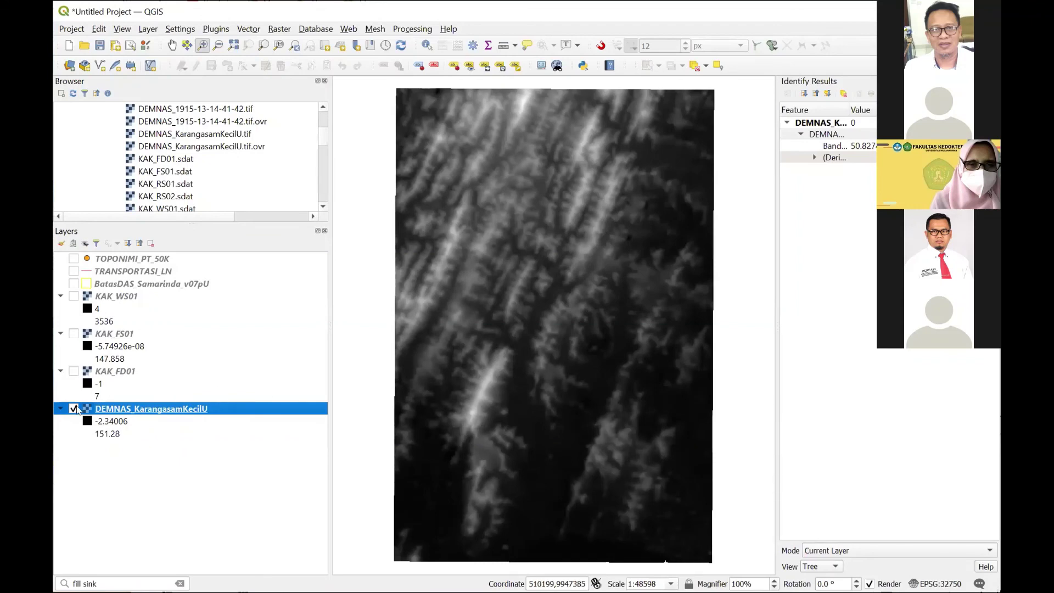
pyautogui.click(74, 409)
pyautogui.click(73, 372)
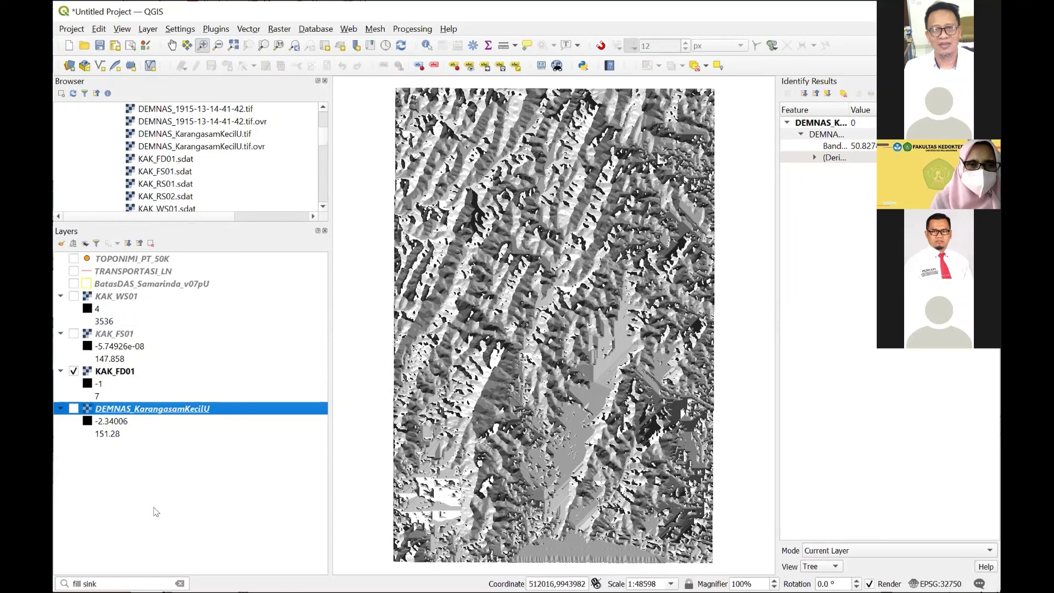
# - Set the render type of the KAK_FD01 layer's symbology to Paletted/Unique values
pyautogui.click(115, 371)
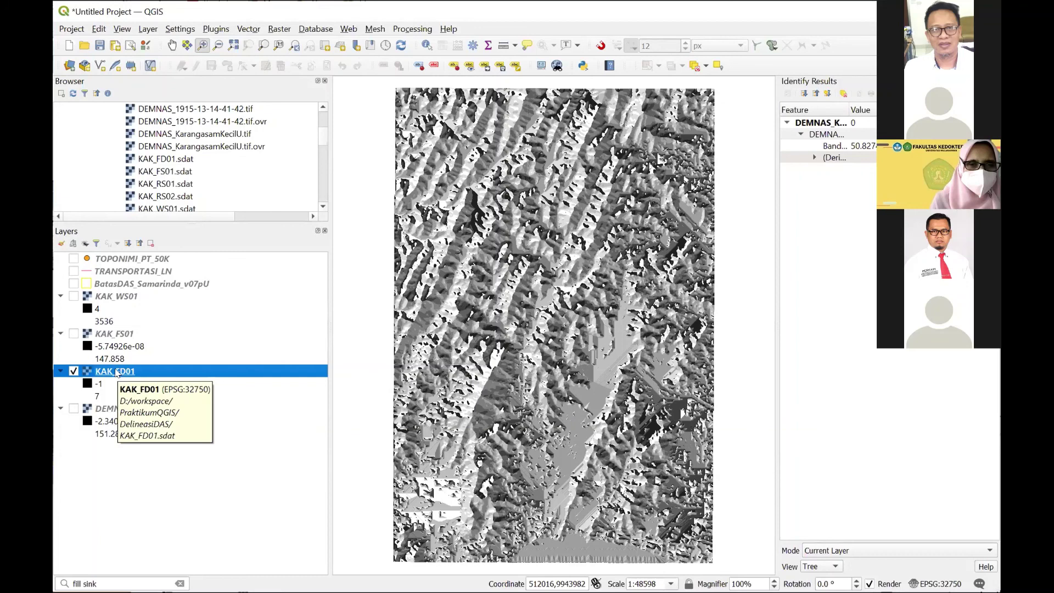
pyautogui.doubleClick(115, 371)
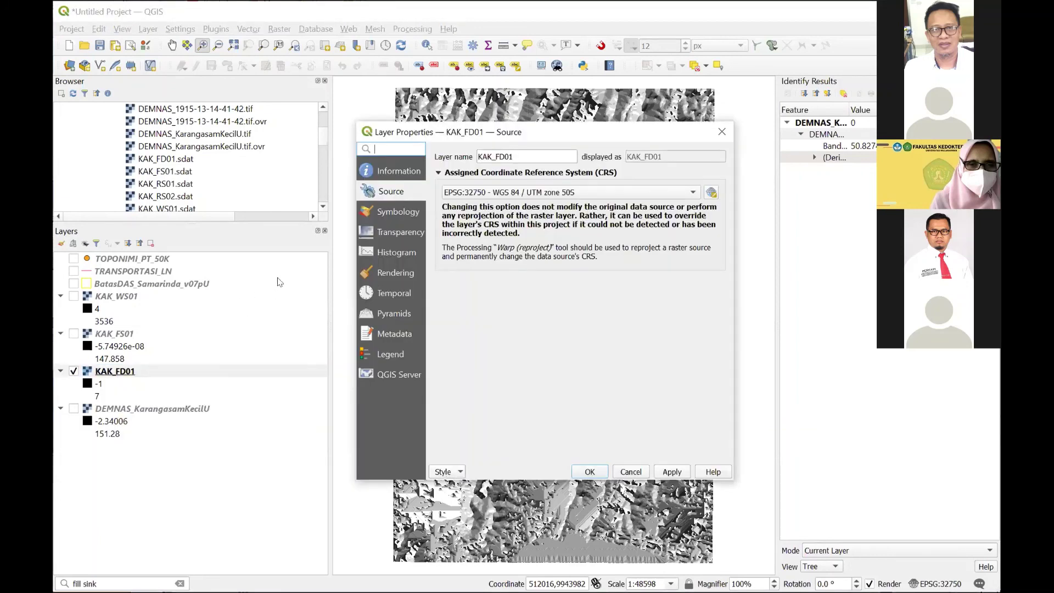
pyautogui.click(386, 219)
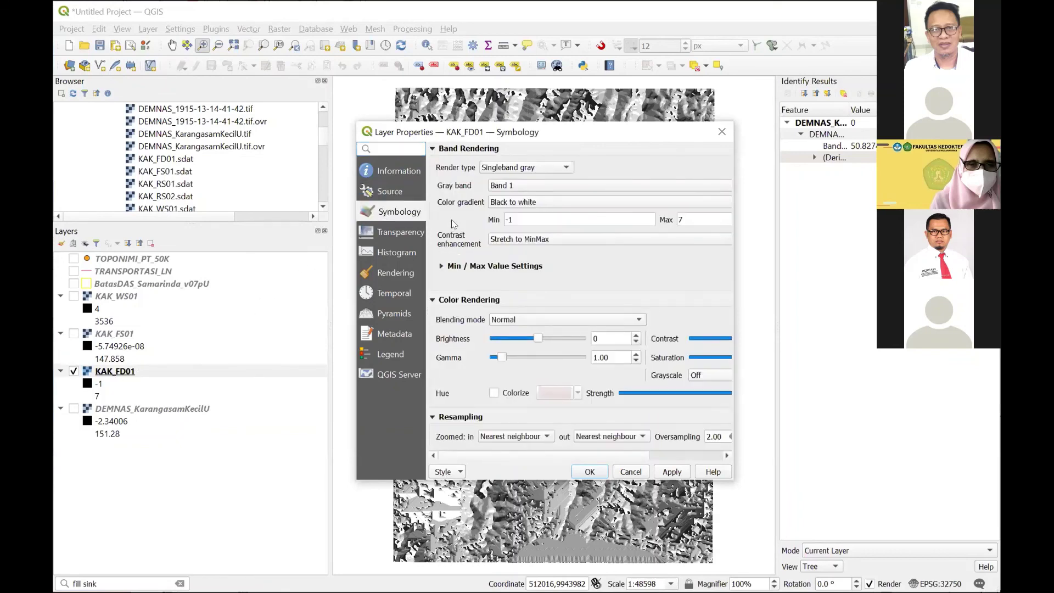
pyautogui.click(544, 166)
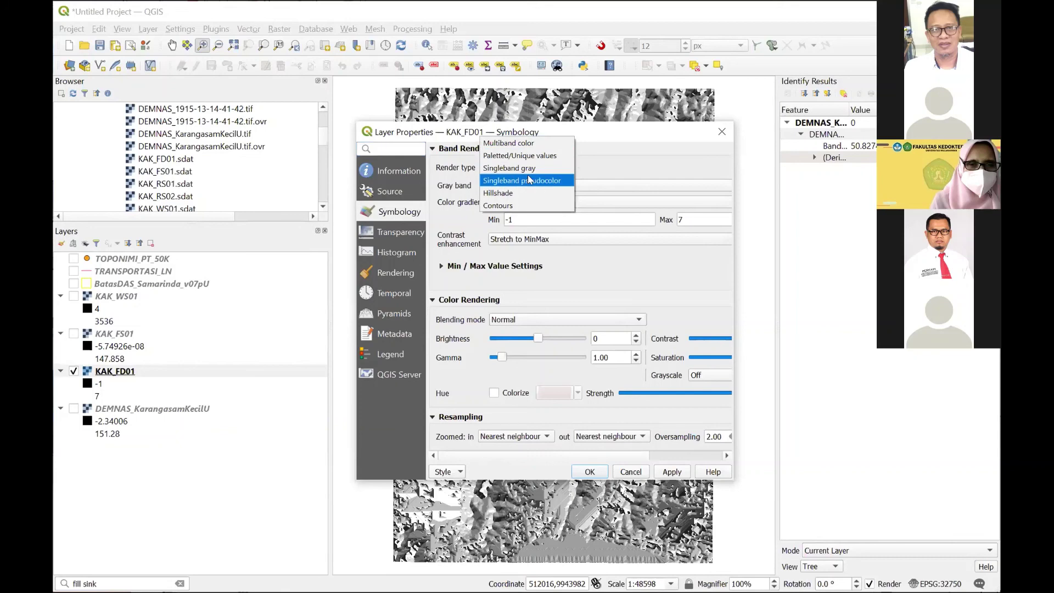
pyautogui.click(531, 158)
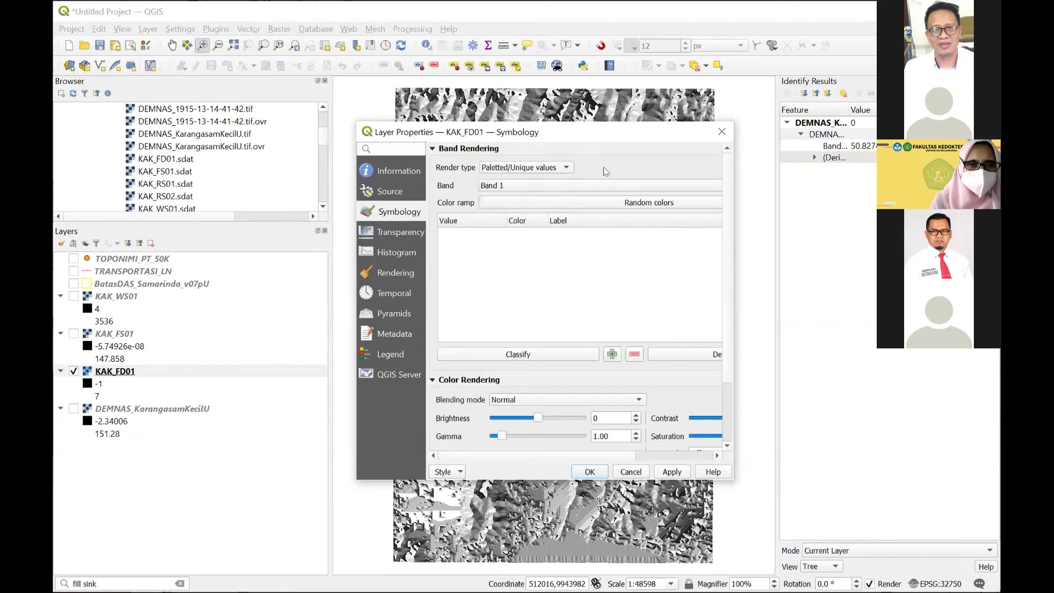
pyautogui.click(566, 167)
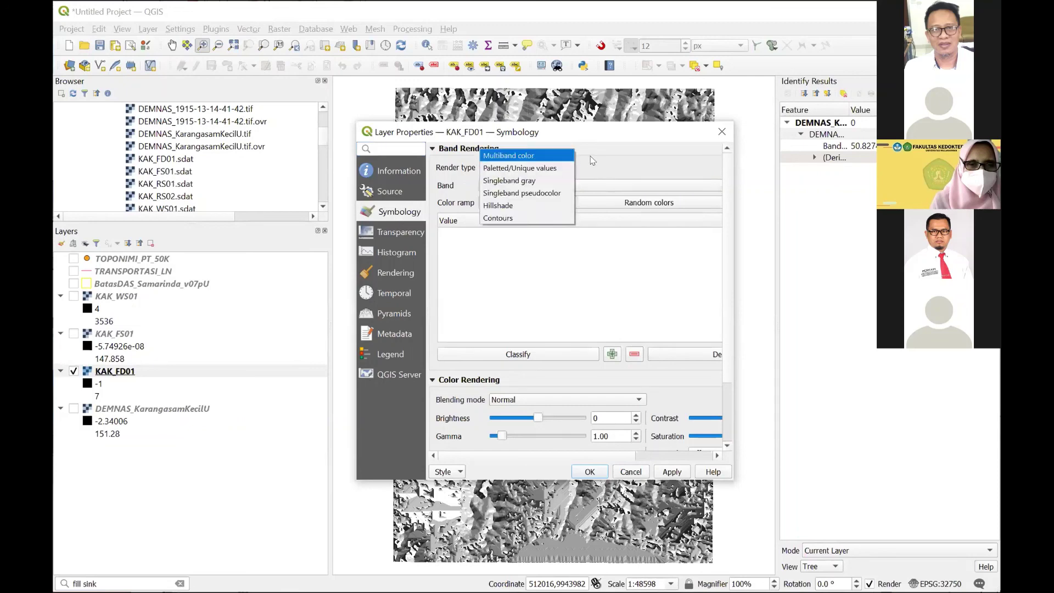
pyautogui.click(593, 173)
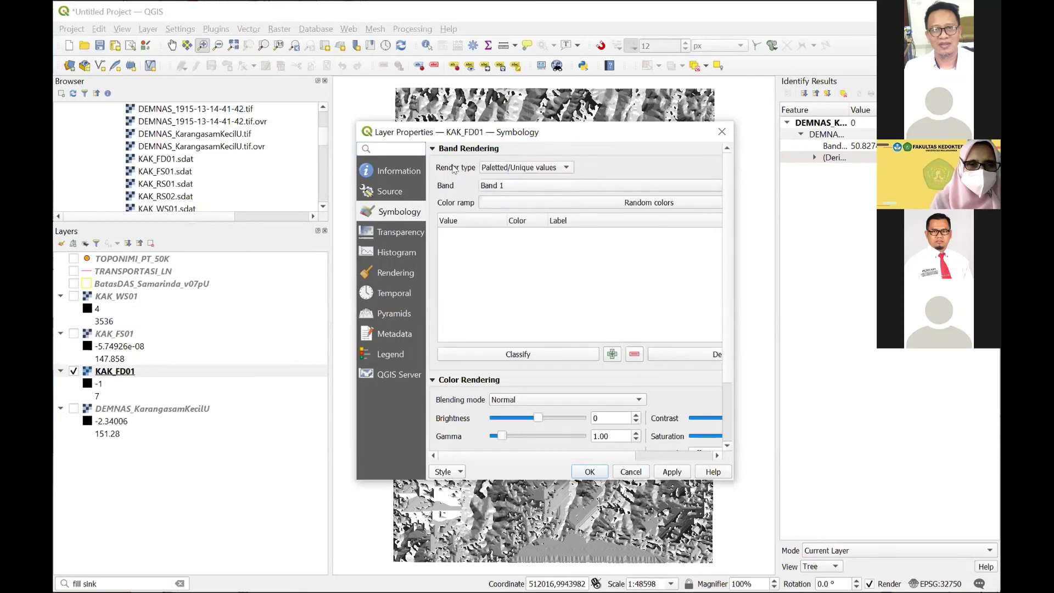
pyautogui.click(507, 169)
pyautogui.click(465, 150)
pyautogui.click(568, 168)
pyautogui.click(595, 166)
# - Classify KAK_FD01 by its unique values with random colors, review the direction classes and apply the symbology
pyautogui.click(516, 356)
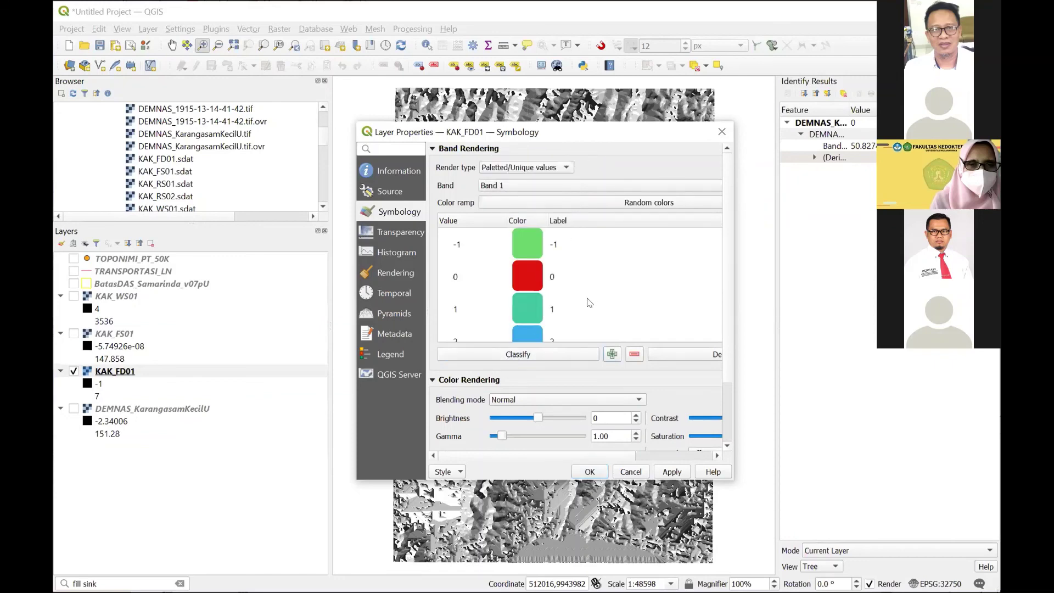
pyautogui.scroll(-5, 604, 246)
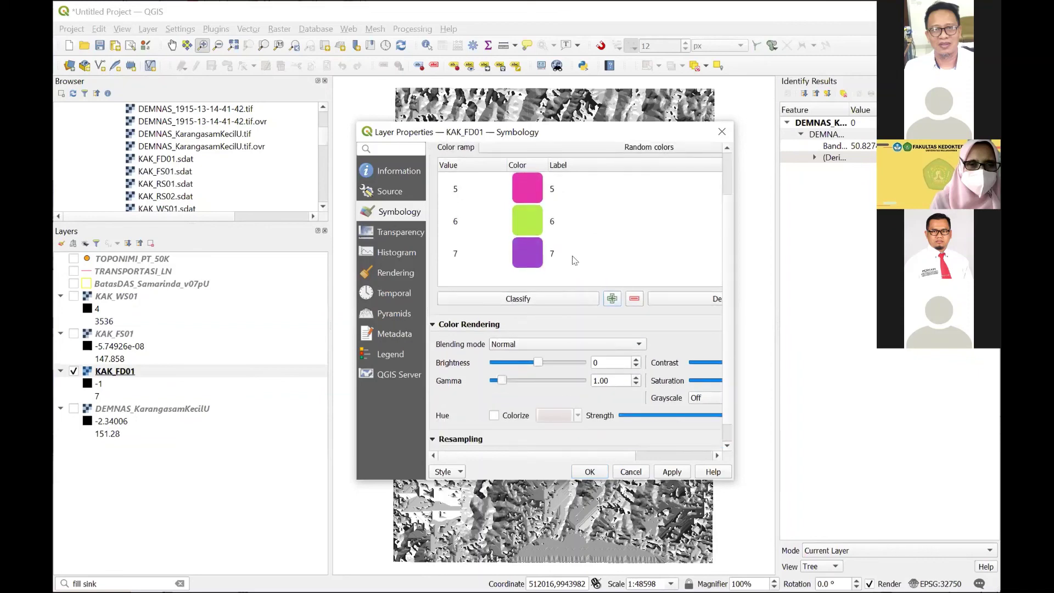
pyautogui.scroll(5, 573, 257)
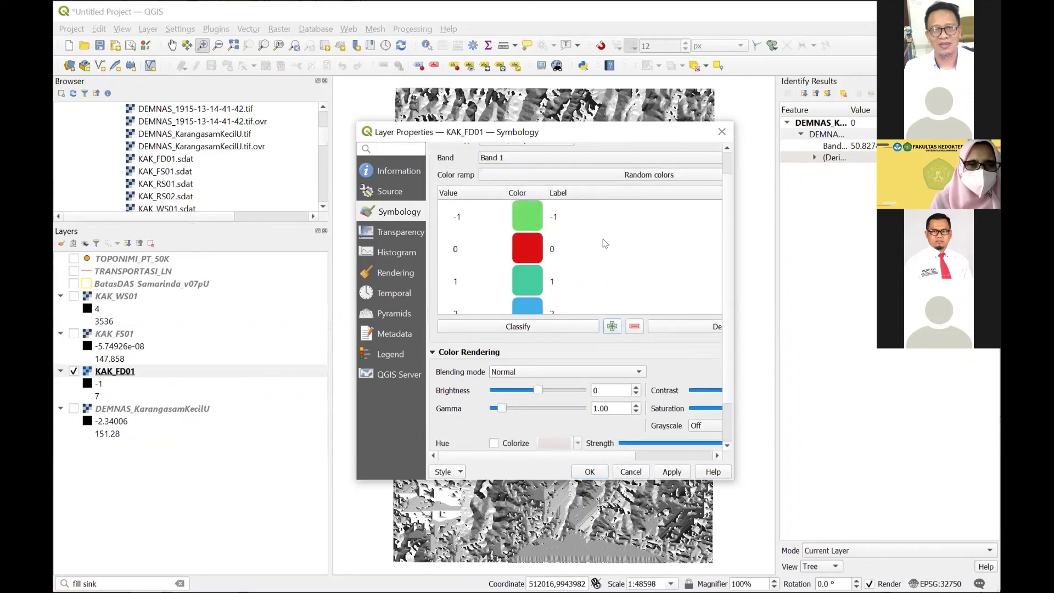
pyautogui.click(560, 218)
pyautogui.scroll(-5, 598, 263)
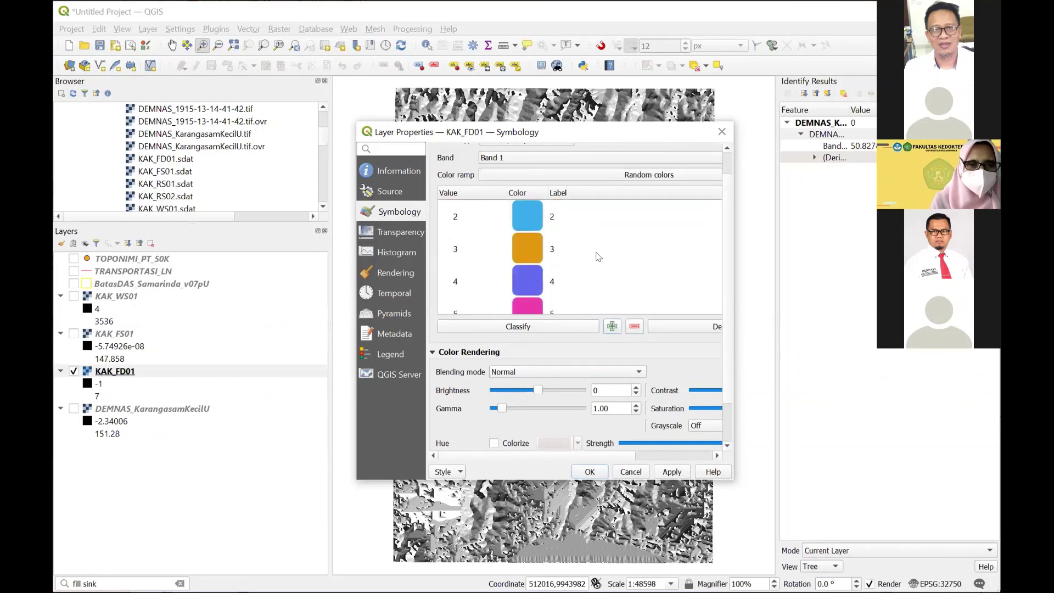
pyautogui.scroll(3, 598, 231)
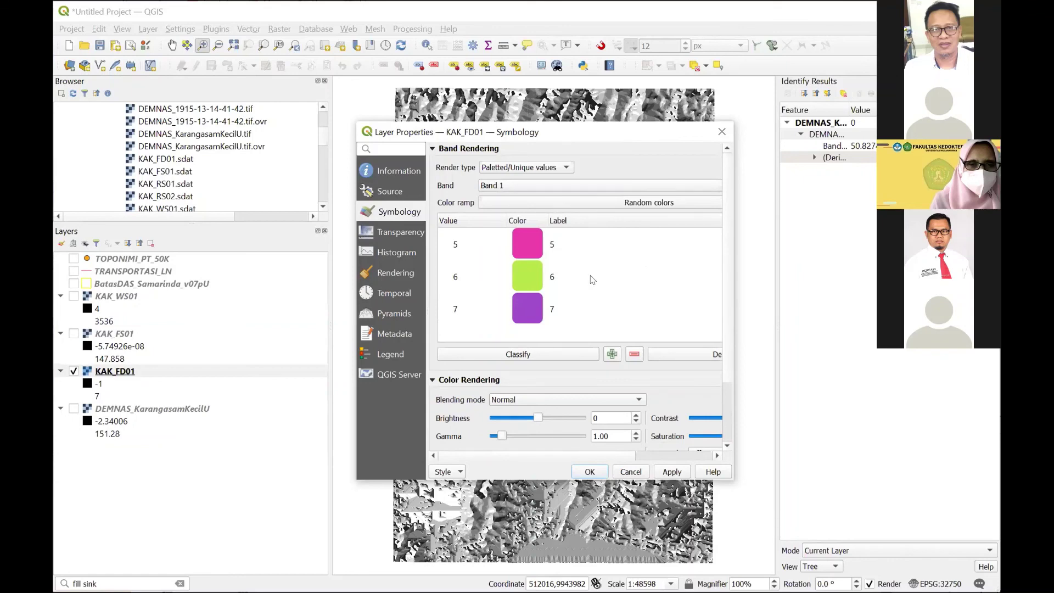
pyautogui.scroll(2, 596, 277)
pyautogui.scroll(-1, 584, 288)
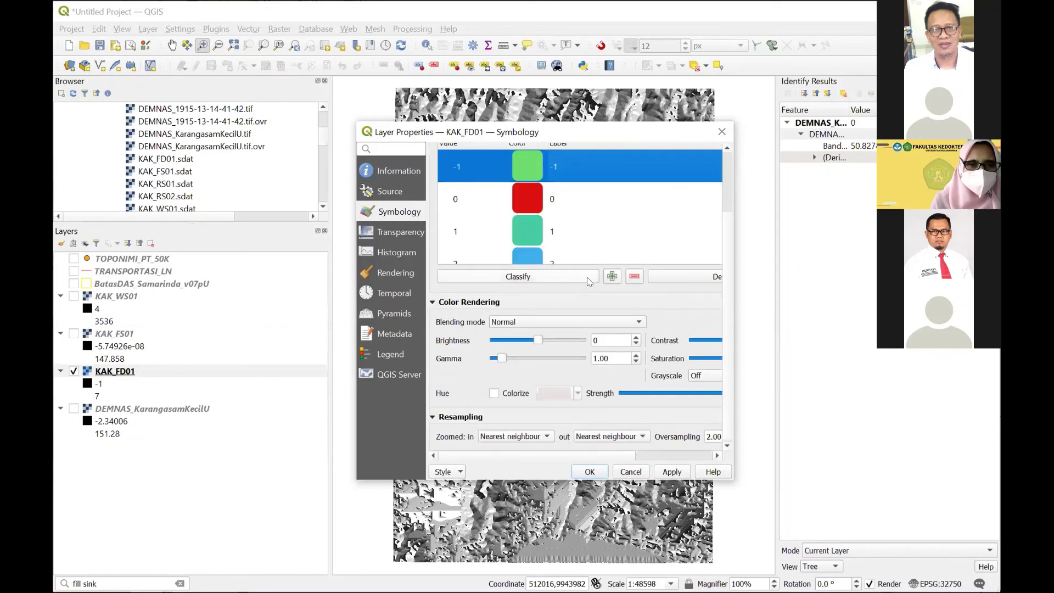
pyautogui.click(672, 472)
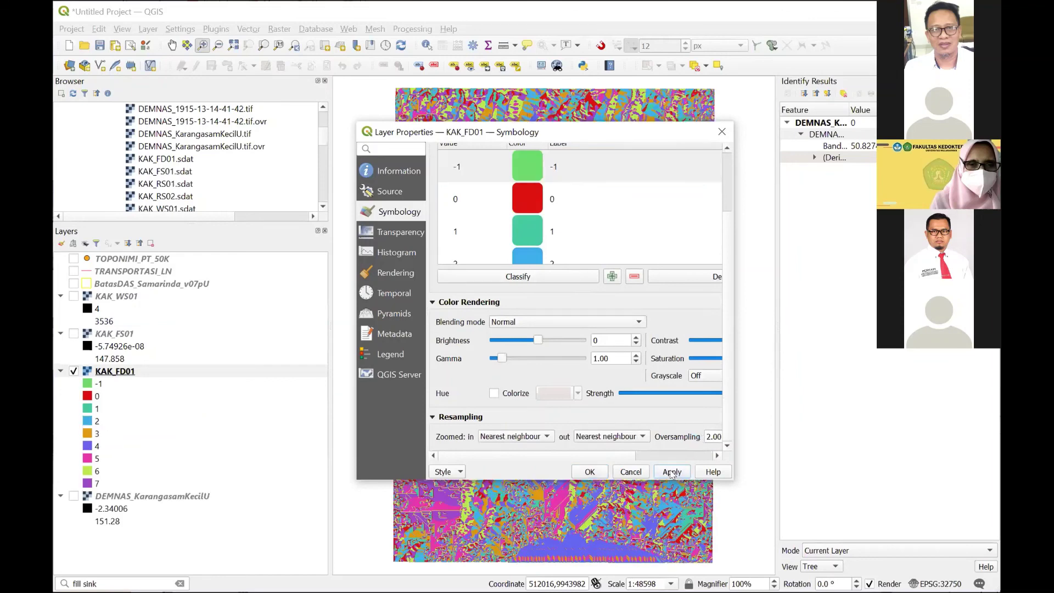
pyautogui.click(591, 472)
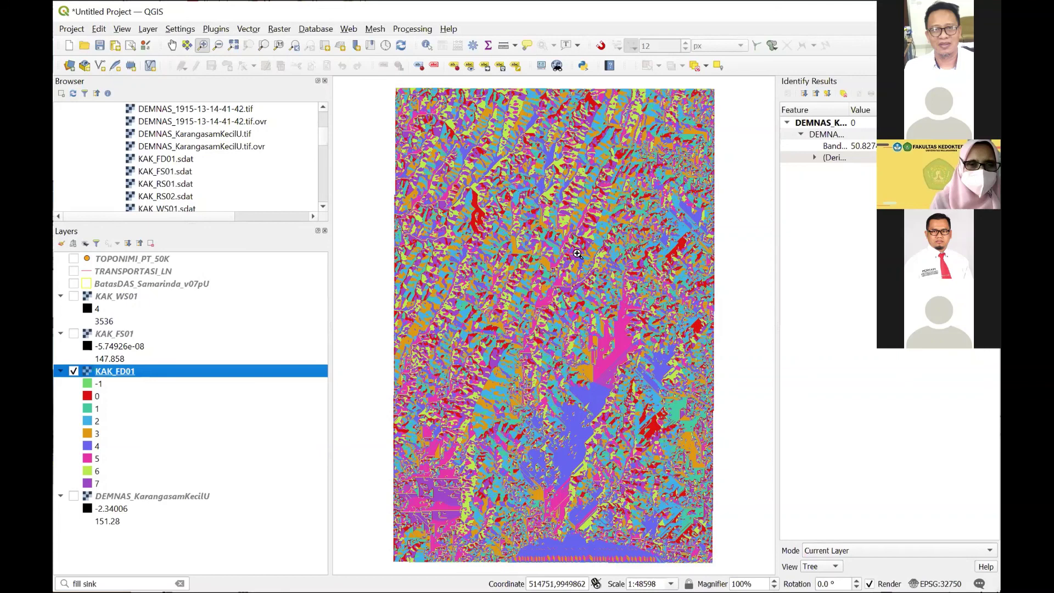
# - Hide KAK_FD01, view the filled DEM KAK_FS01 on its own, and leave only the KAK_WS01 watershed layer displayed
pyautogui.click(73, 371)
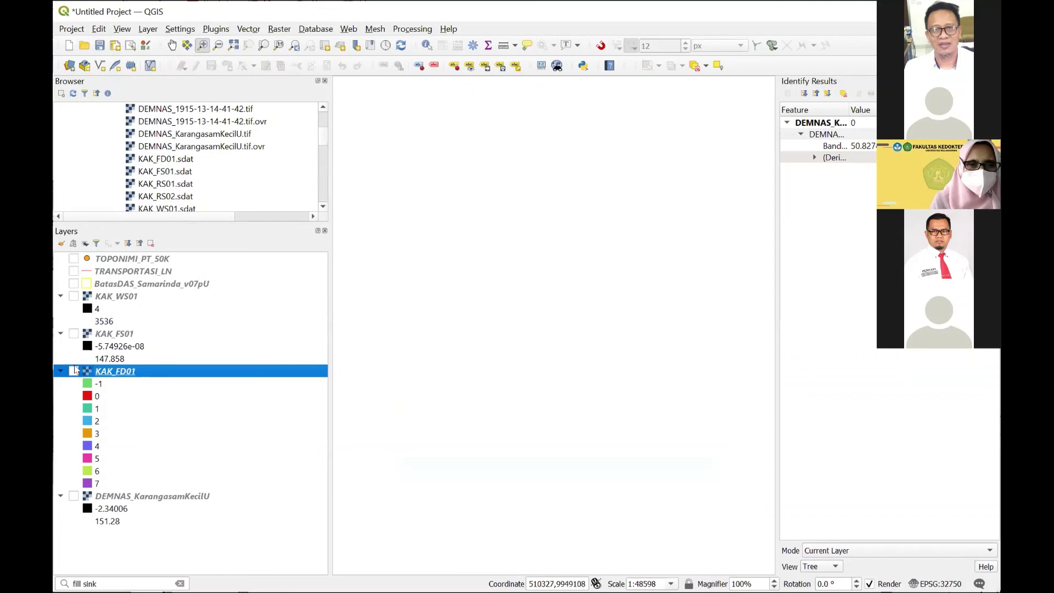
pyautogui.click(74, 333)
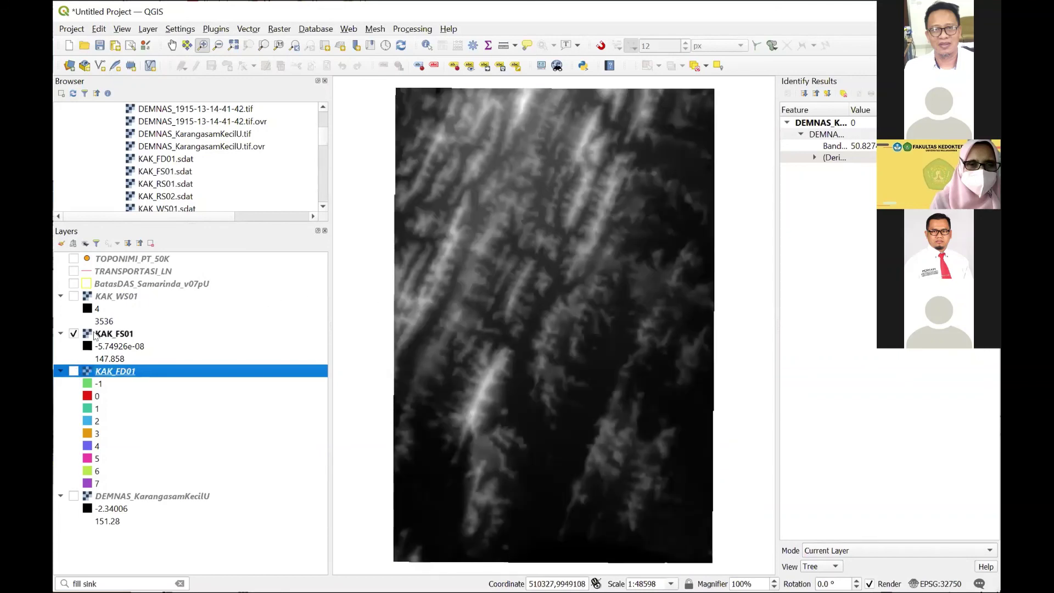
pyautogui.click(95, 336)
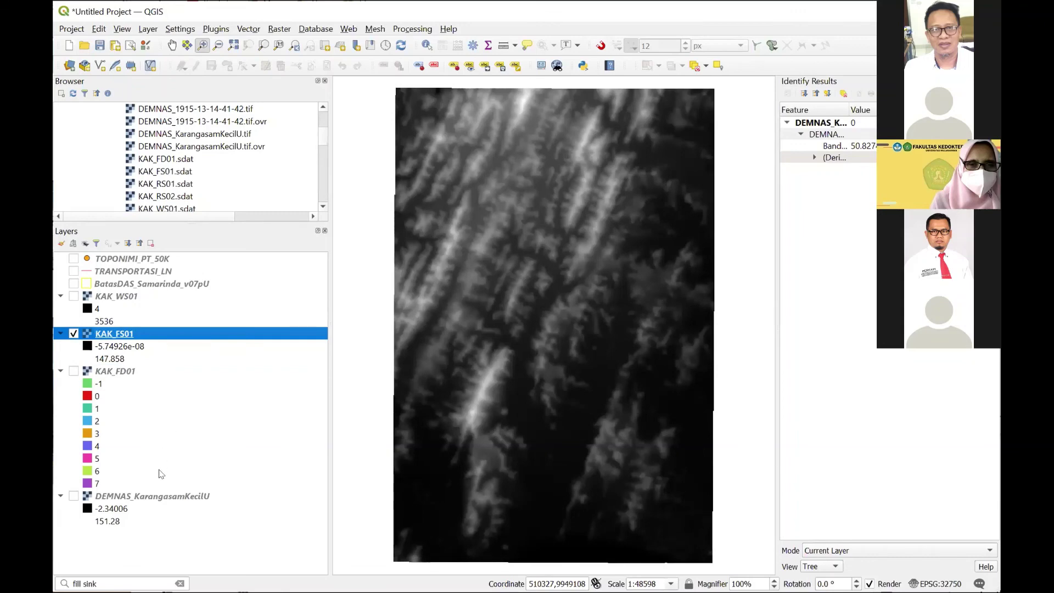
pyautogui.click(73, 334)
pyautogui.click(73, 297)
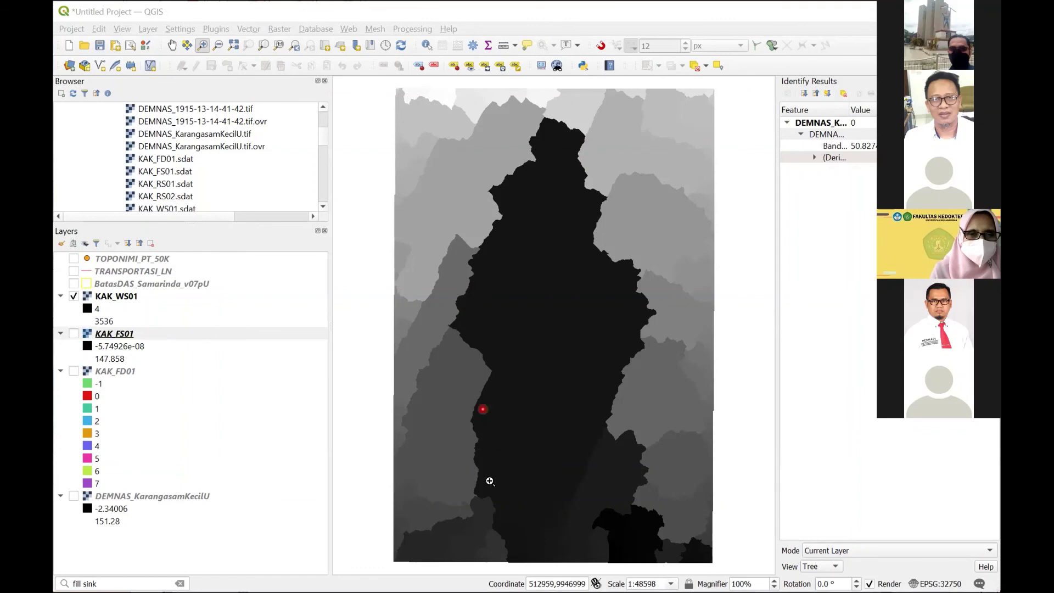
# - Style the KAK_WS01 layer as Paletted/Unique values, classified with random colors for each watershed basin, and apply it
pyautogui.doubleClick(125, 300)
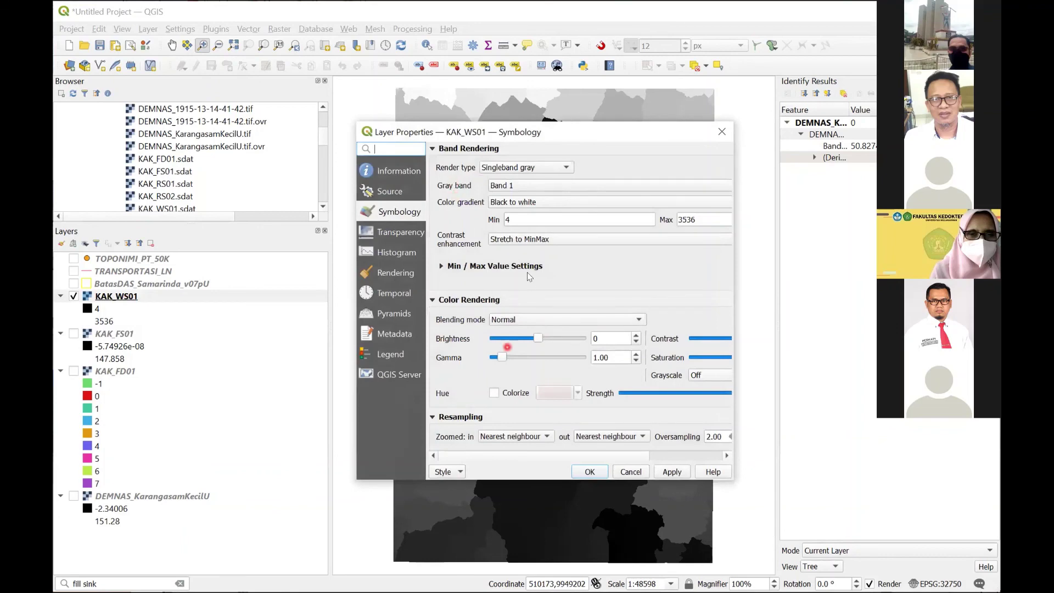
pyautogui.click(566, 168)
pyautogui.press('Return')
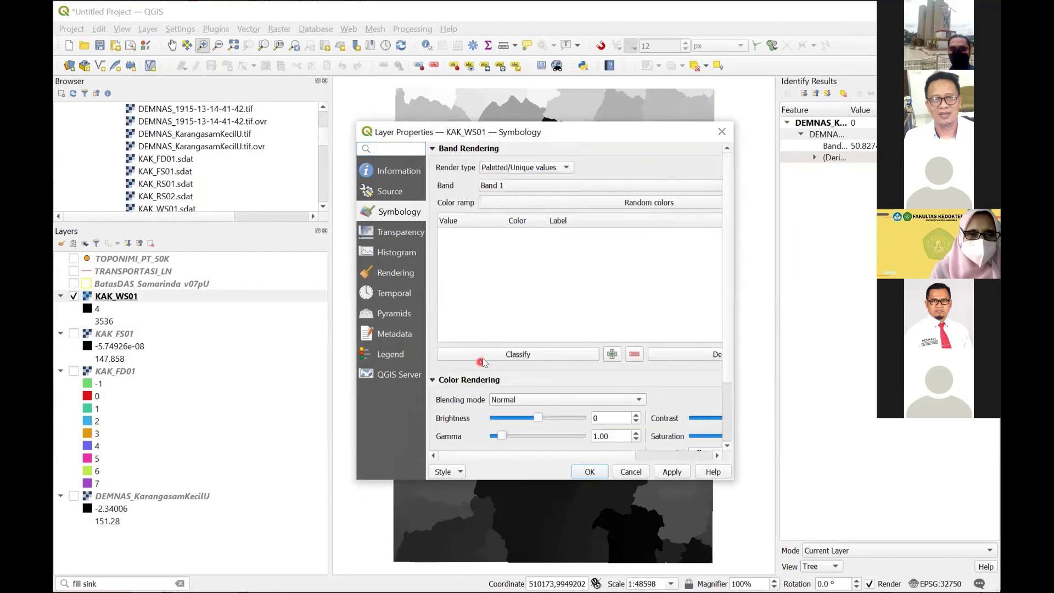
pyautogui.click(487, 357)
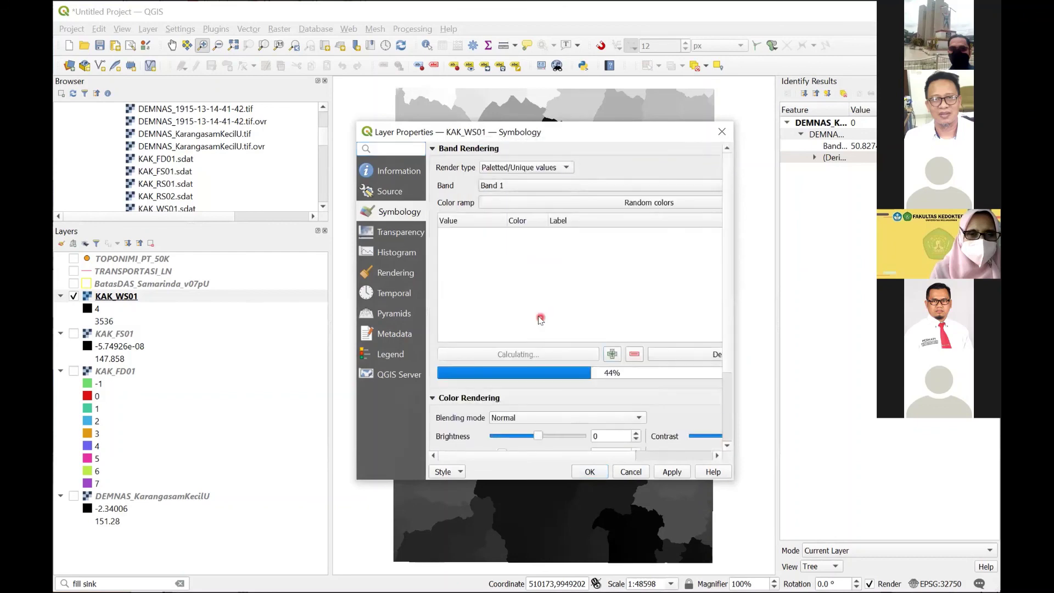
pyautogui.scroll(-3, 629, 274)
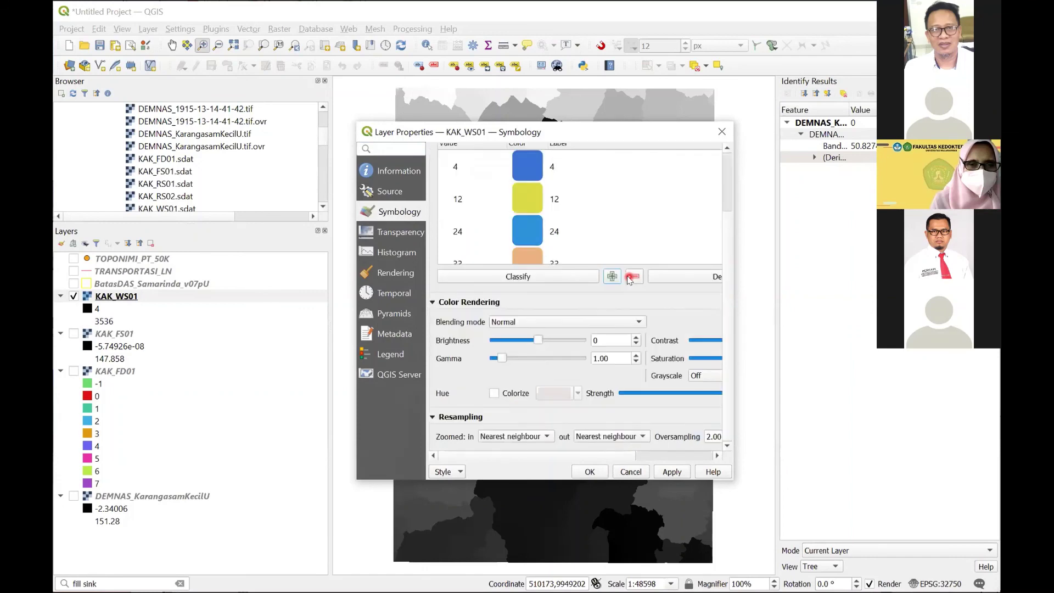
pyautogui.scroll(3, 724, 190)
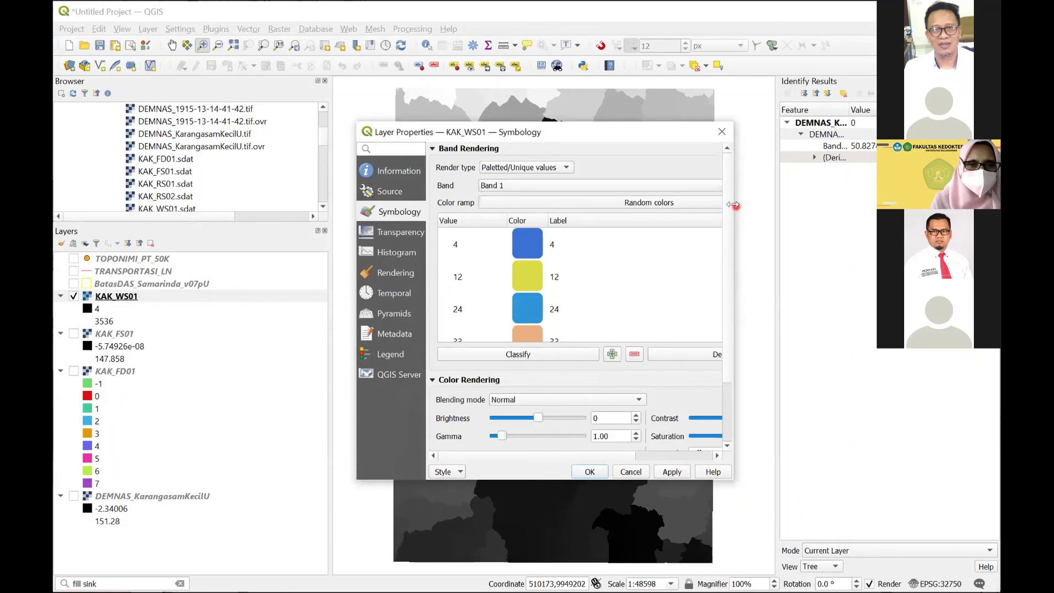
pyautogui.moveTo(842, 236)
pyautogui.mouseDown()
pyautogui.moveTo(840, 356)
pyautogui.moveTo(839, 226)
pyautogui.mouseUp()
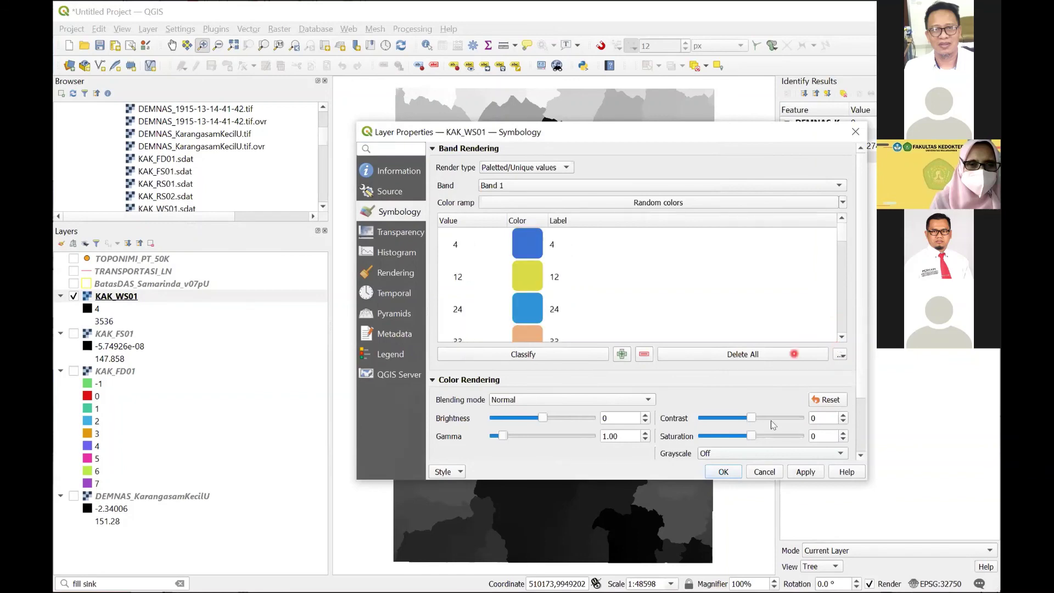
pyautogui.click(723, 472)
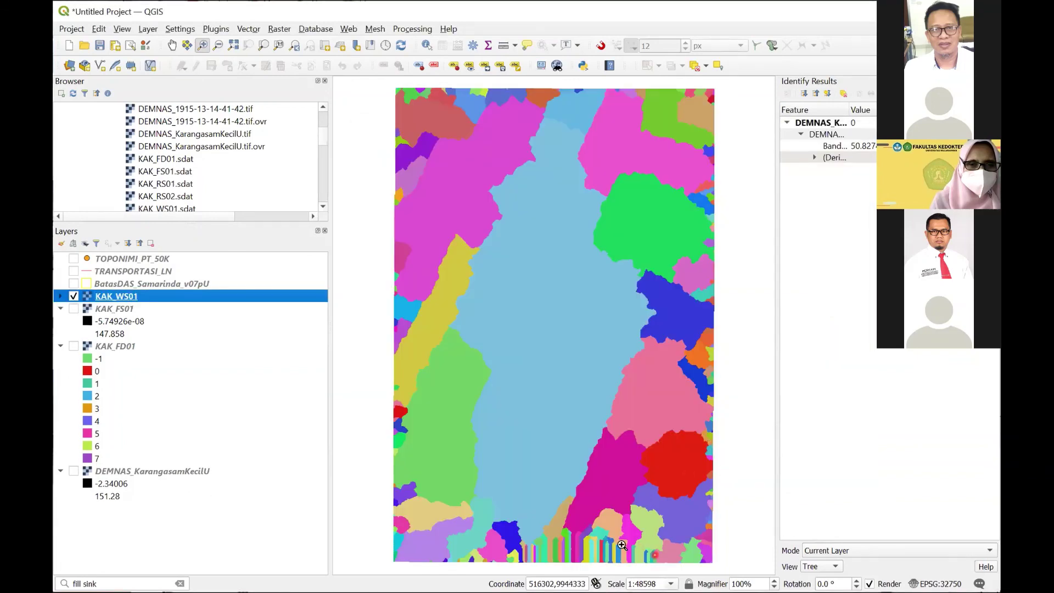